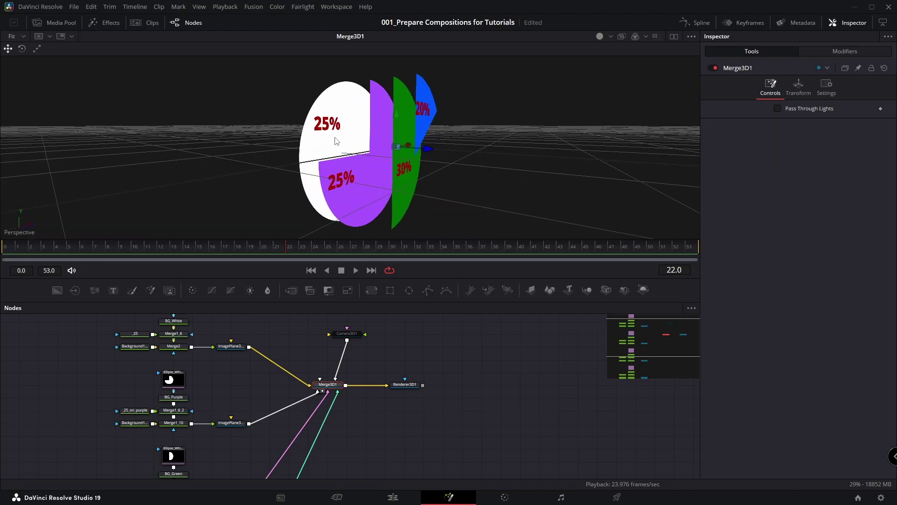
pyautogui.moveTo(349, 152)
pyautogui.mouseDown()
pyautogui.moveTo(417, 147)
pyautogui.moveTo(359, 153)
pyautogui.mouseUp()
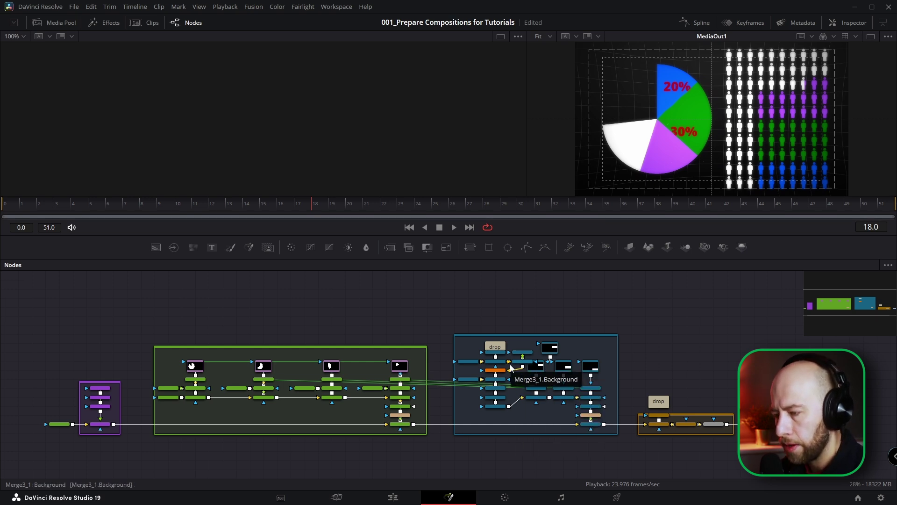
# On the Edit page, add an empty Fusion Composition to track V1 between the existing clips and park the playhead over it
pyautogui.click(393, 497)
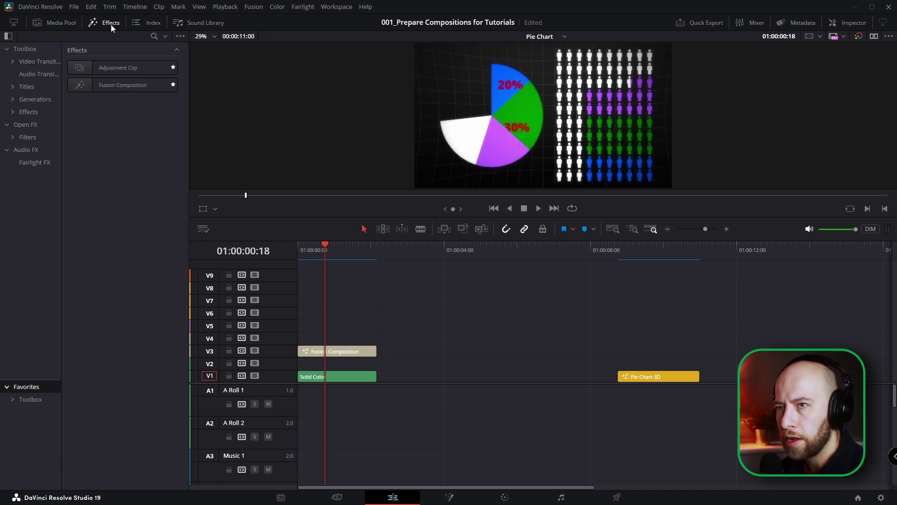
pyautogui.moveTo(120, 85); pyautogui.dragTo(403, 377)
pyautogui.click(448, 246)
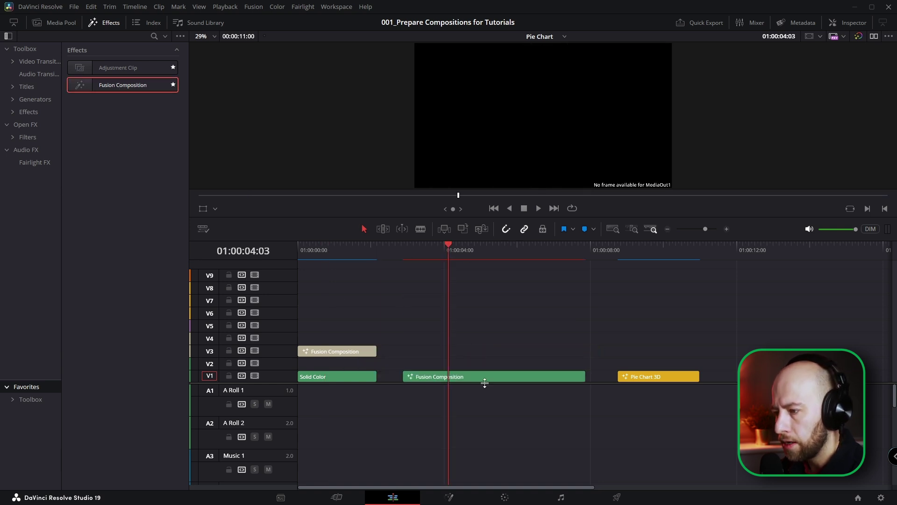
# Set the new Fusion Composition clip's duration to 52 frames and open the clip on the Fusion page
pyautogui.click(484, 380)
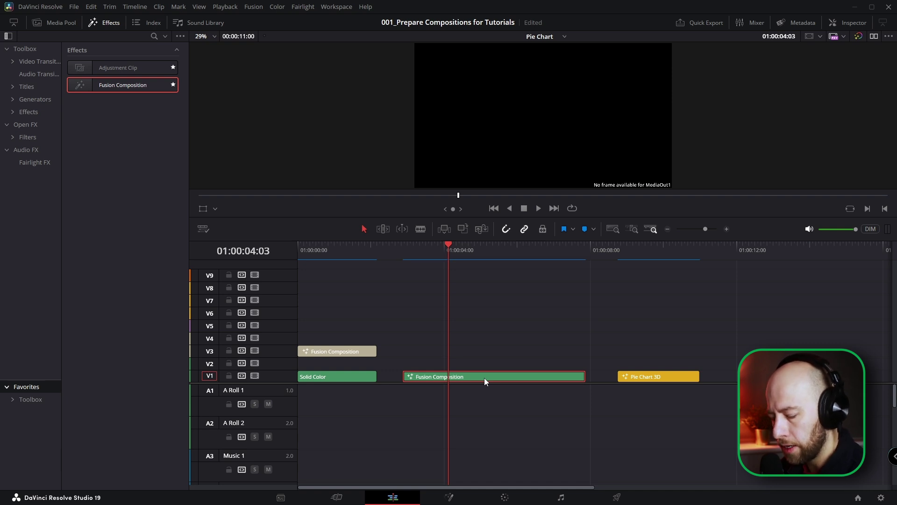
pyautogui.hotkey('ctrl', 'd')
pyautogui.write('52')
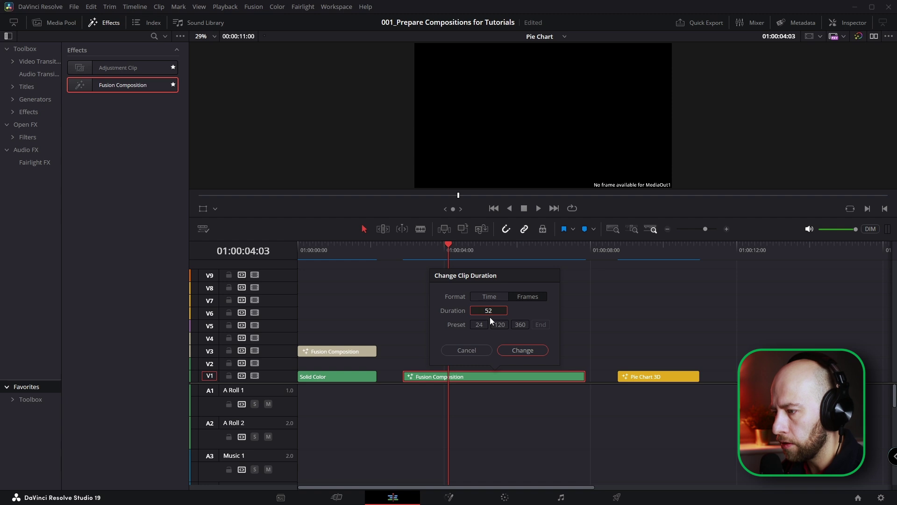
pyautogui.press('Return')
pyautogui.moveTo(422, 377)
pyautogui.mouseDown()
pyautogui.moveTo(317, 326)
pyautogui.moveTo(406, 338)
pyautogui.moveTo(426, 377)
pyautogui.mouseUp()
pyautogui.click(449, 498)
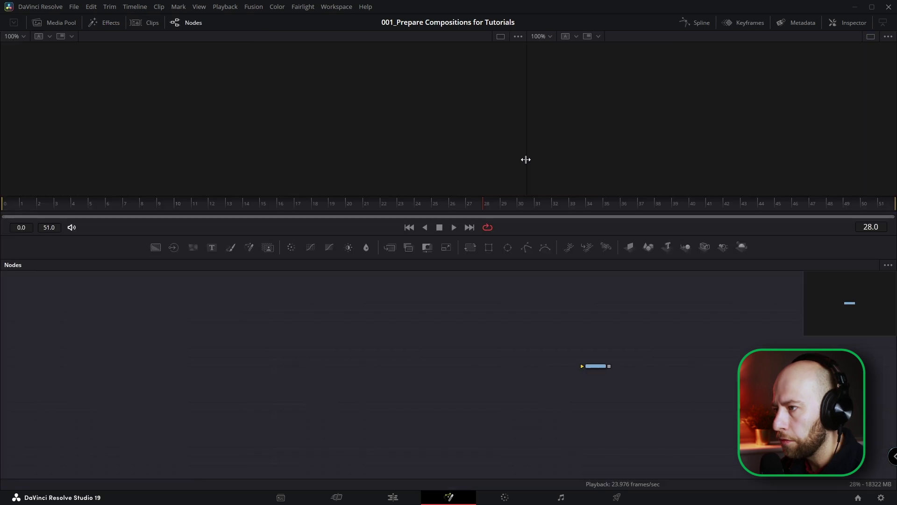
# Bring Pie Chart.png from the JPGs bin into the node graph as a node named Reference and show it in the first viewer
pyautogui.moveTo(509, 164); pyautogui.dragTo(453, 168)
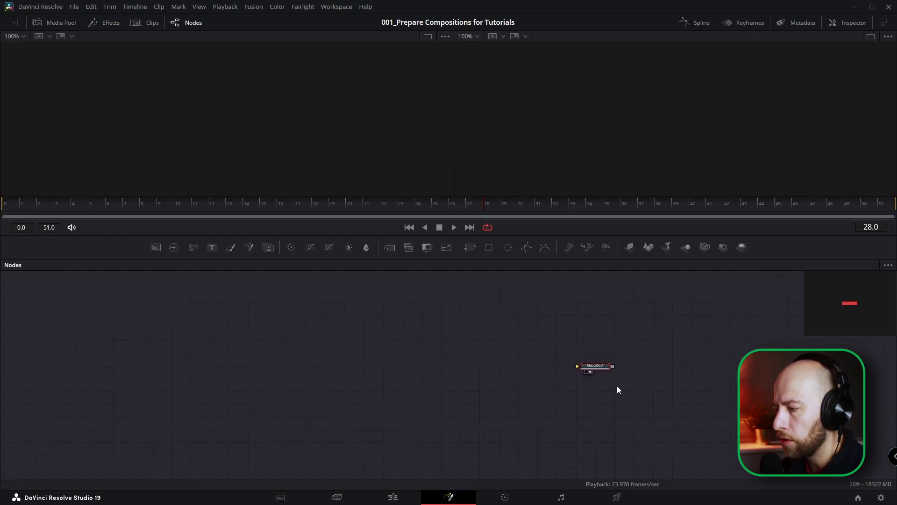
pyautogui.moveTo(601, 368); pyautogui.dragTo(620, 393)
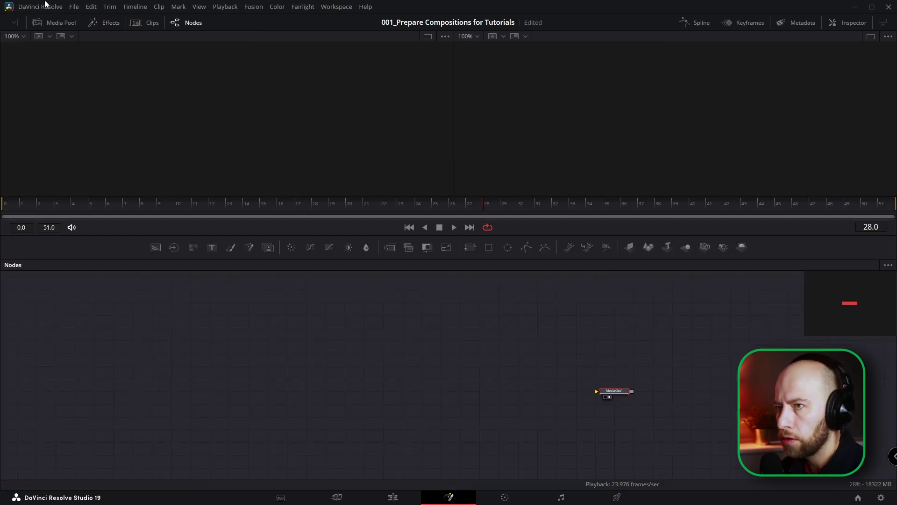
pyautogui.click(49, 22)
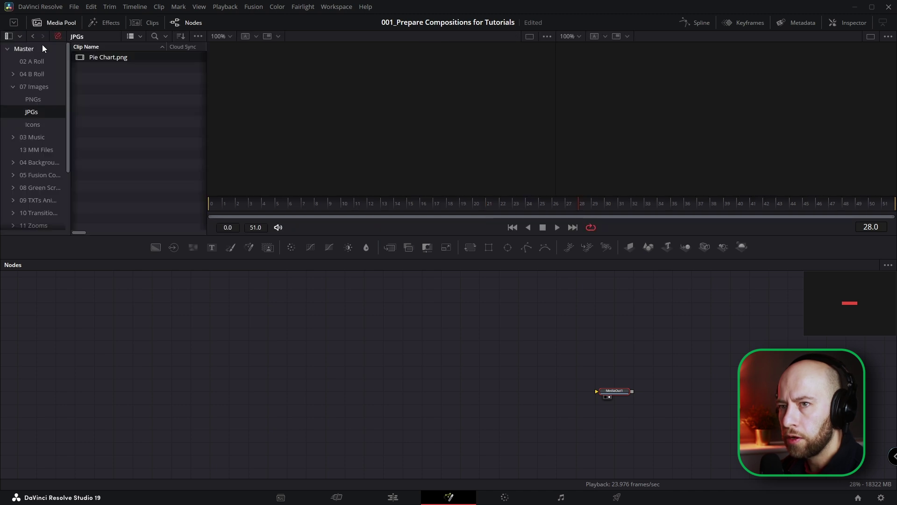
pyautogui.moveTo(106, 58); pyautogui.dragTo(617, 373)
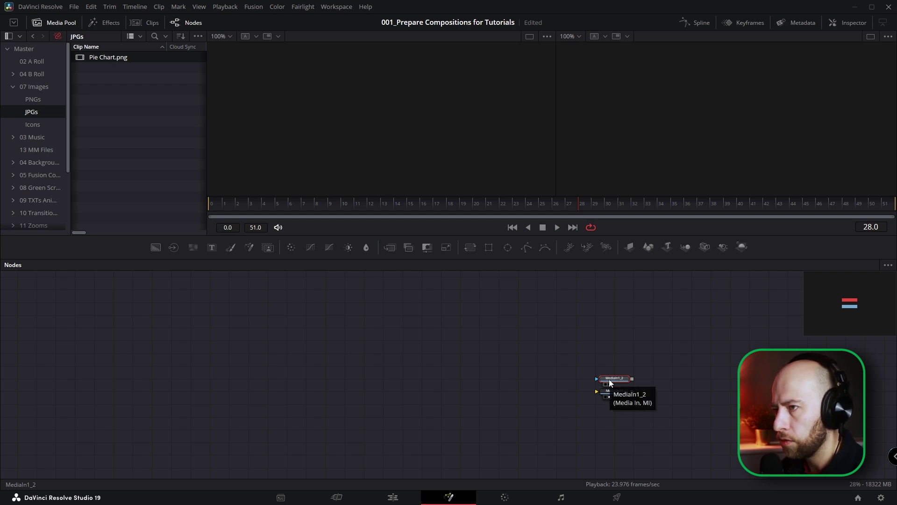
pyautogui.press('1')
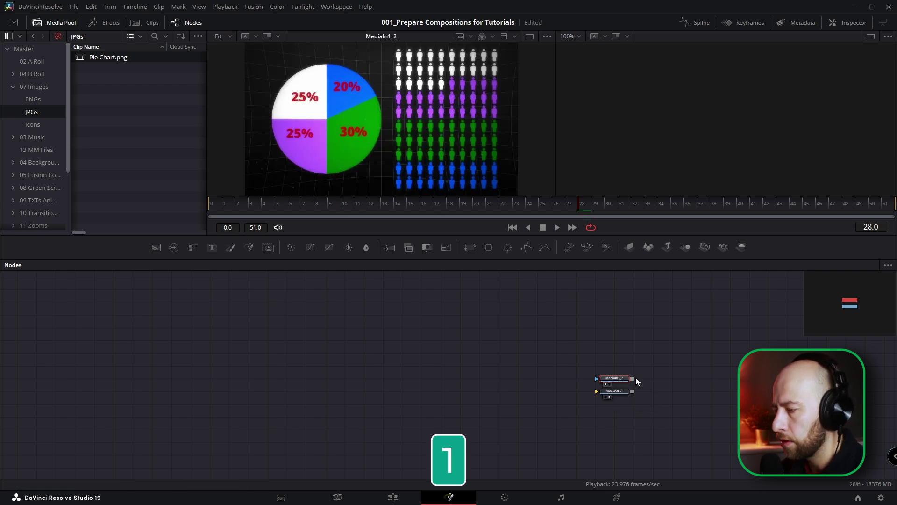
pyautogui.click(55, 22)
# Add a Background node with alpha 0.0 and connect its output to MediaOut1
pyautogui.moveTo(150, 253); pyautogui.dragTo(150, 276)
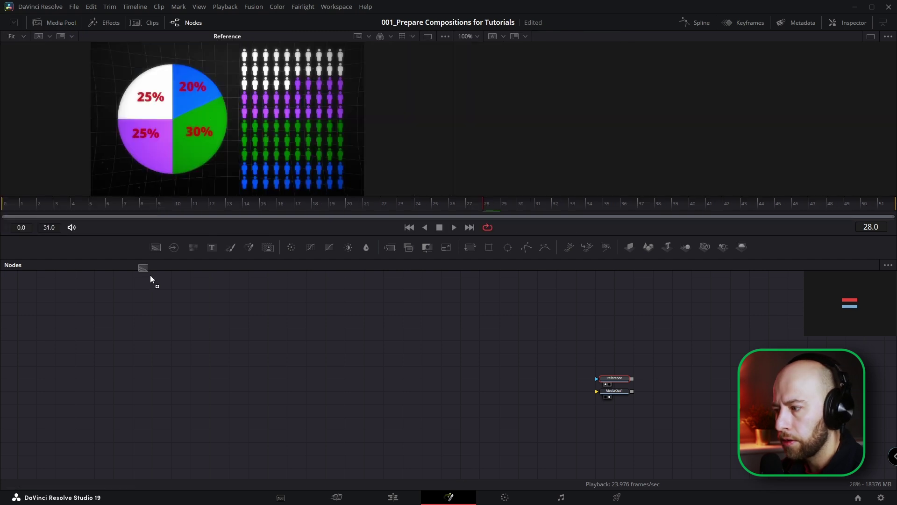
pyautogui.moveTo(117, 391); pyautogui.dragTo(119, 391)
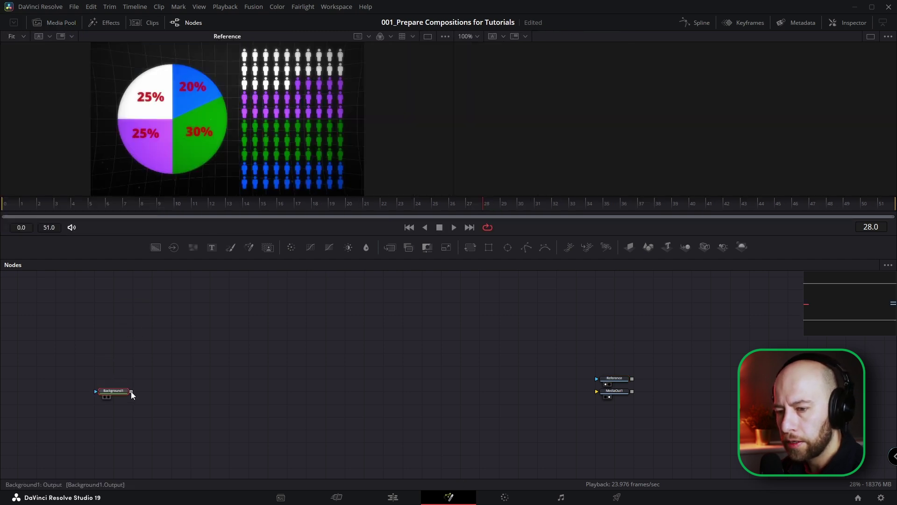
pyautogui.hotkey('ctrl', '9')
pyautogui.moveTo(777, 210); pyautogui.dragTo(777, 210)
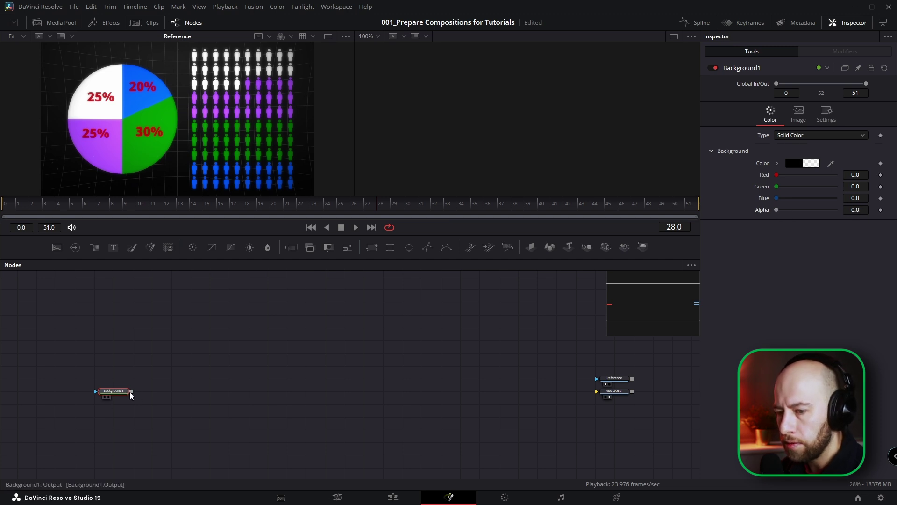
pyautogui.moveTo(131, 391); pyautogui.dragTo(598, 392)
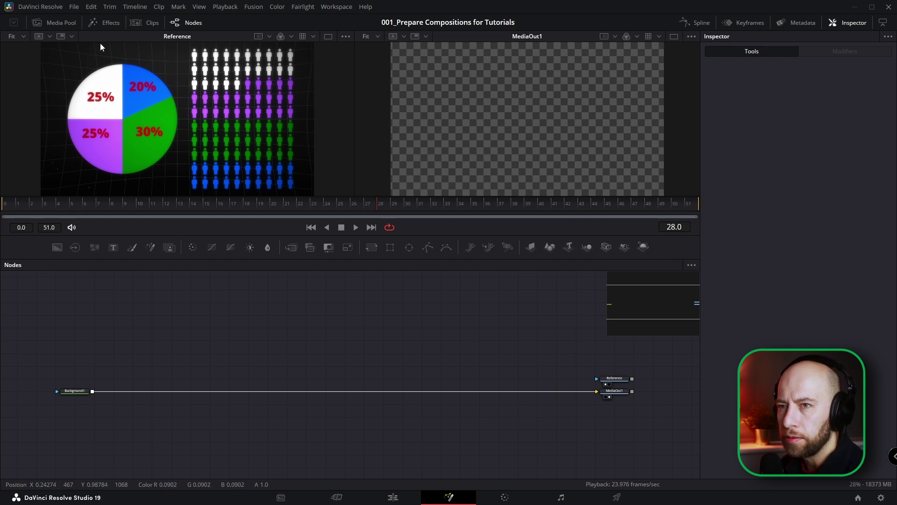
# Merge the 04 Grid_Dent_Background template over Background1 and show Merge1 in the second viewer
pyautogui.click(109, 22)
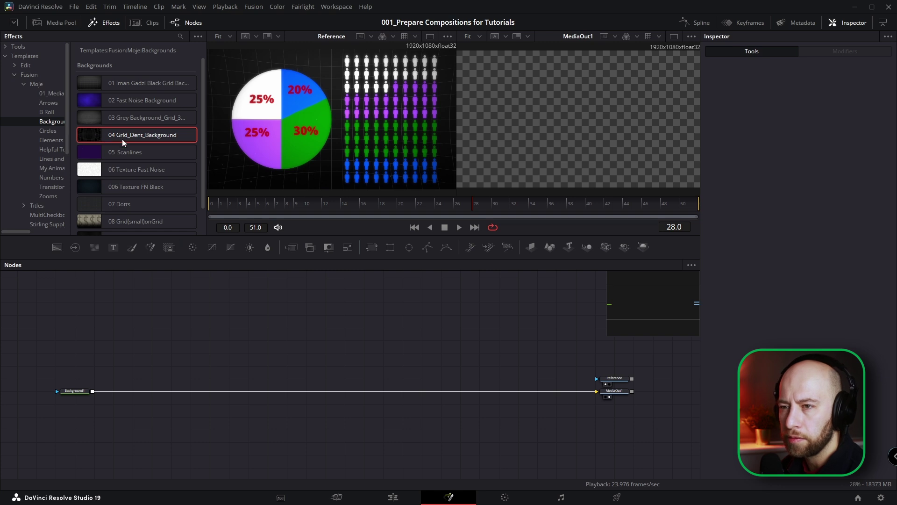
pyautogui.moveTo(142, 364); pyautogui.dragTo(91, 398)
pyautogui.scroll(3, 153, 361)
pyautogui.scroll(-2, 166, 371)
pyautogui.press('2')
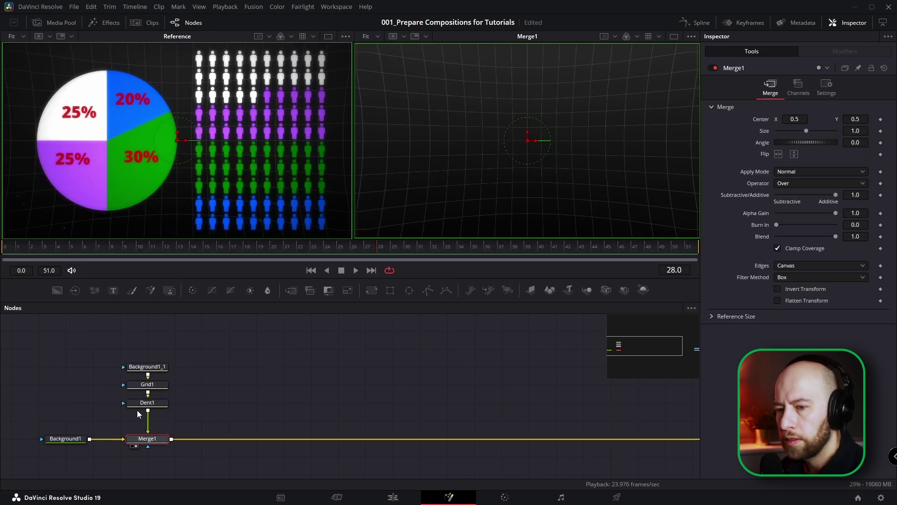
# Examine the grid template's settings: the Background1_1 gradient and its end color, the Grid1 controls and blend, and the Dent1 node
pyautogui.click(145, 367)
pyautogui.click(797, 135)
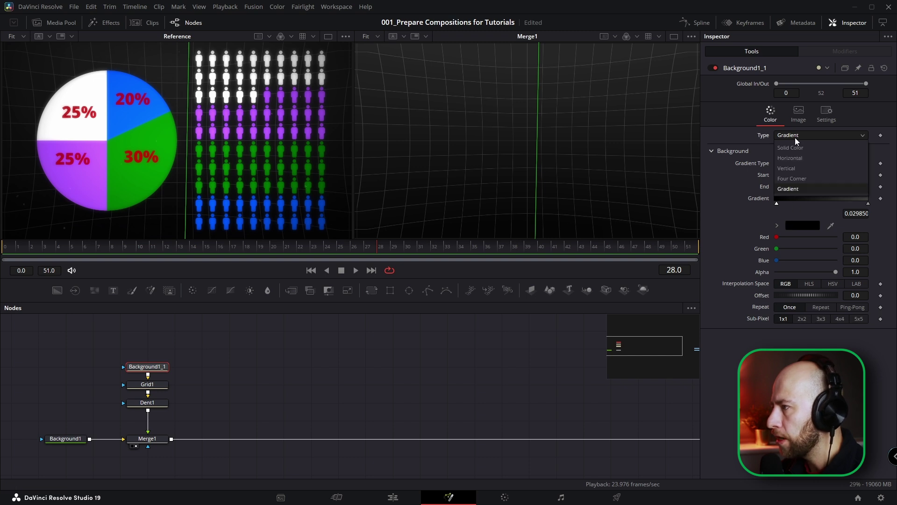
pyautogui.click(788, 188)
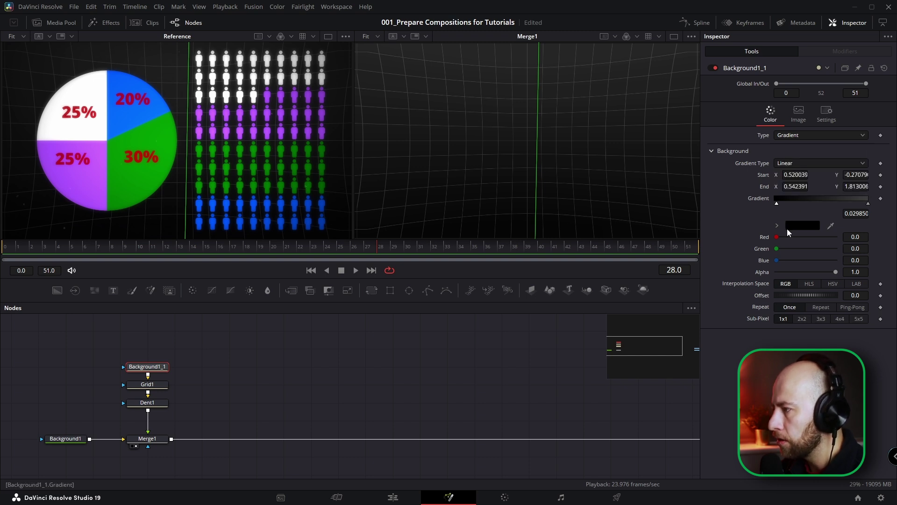
pyautogui.click(869, 205)
pyautogui.click(803, 225)
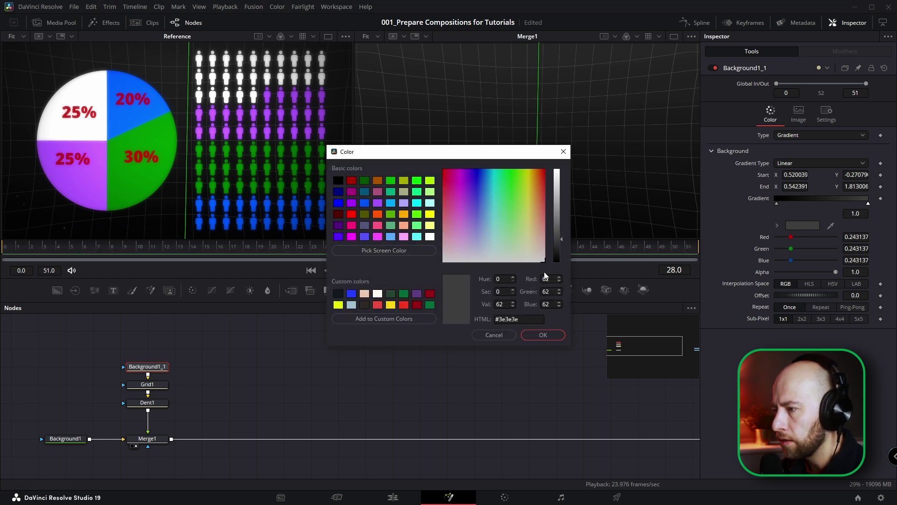
pyautogui.click(494, 335)
pyautogui.moveTo(544, 106)
pyautogui.mouseDown()
pyautogui.moveTo(534, 115)
pyautogui.moveTo(539, 147)
pyautogui.moveTo(537, 100)
pyautogui.mouseUp()
pyautogui.scroll(5, 528, 174)
pyautogui.click(147, 384)
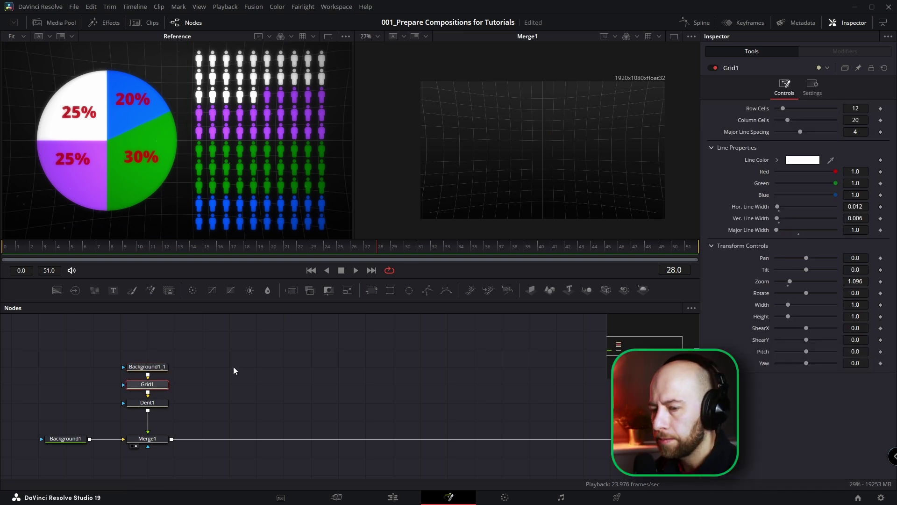
pyautogui.click(811, 95)
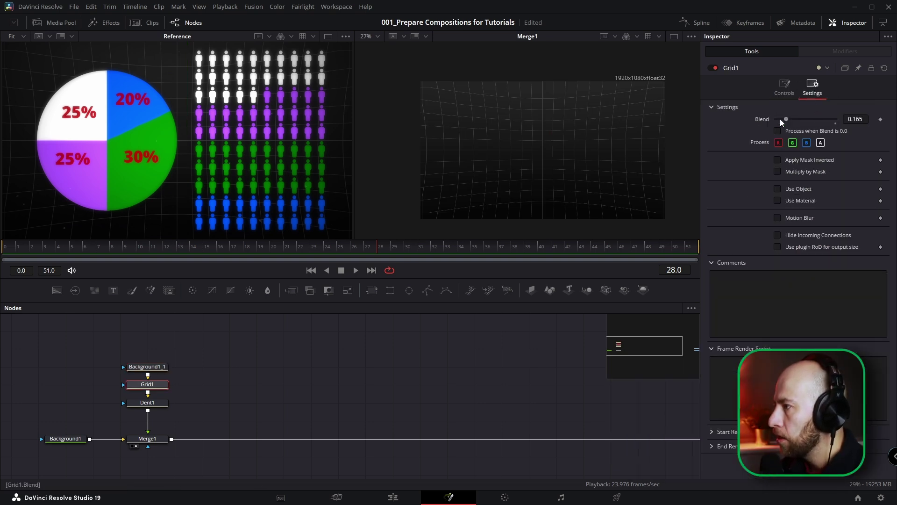
pyautogui.click(160, 406)
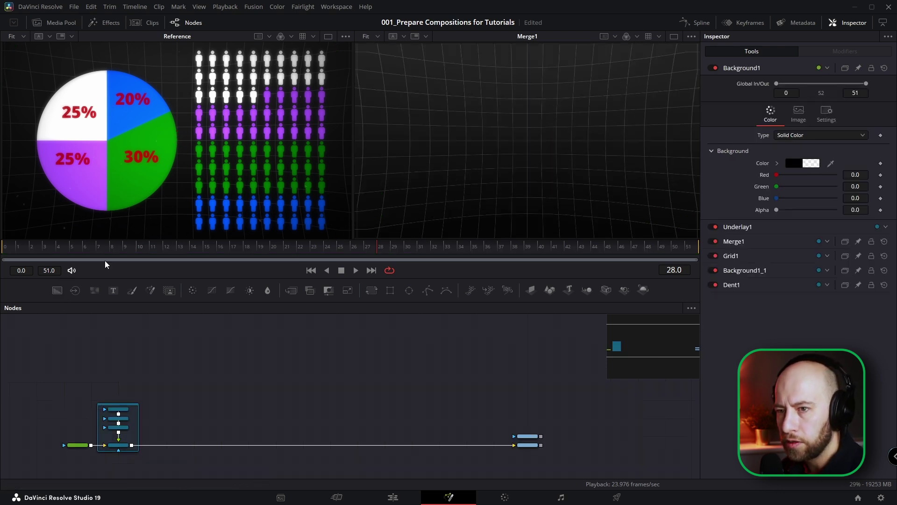
# Add two more Background nodes, leaving the first transparent and making the second white with alpha 1.0
pyautogui.moveTo(57, 290); pyautogui.dragTo(168, 392)
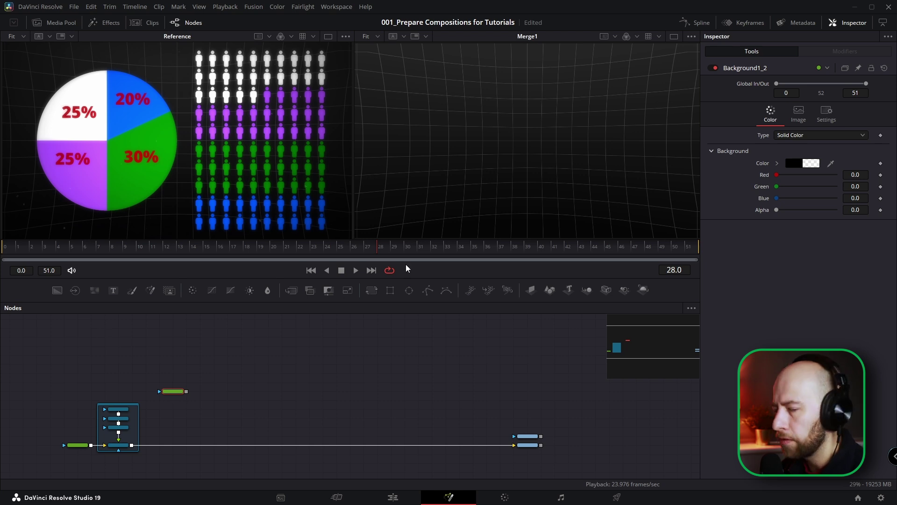
pyautogui.moveTo(57, 290); pyautogui.dragTo(208, 380)
pyautogui.click(778, 164)
pyautogui.moveTo(782, 175); pyautogui.dragTo(777, 164)
pyautogui.click(778, 163)
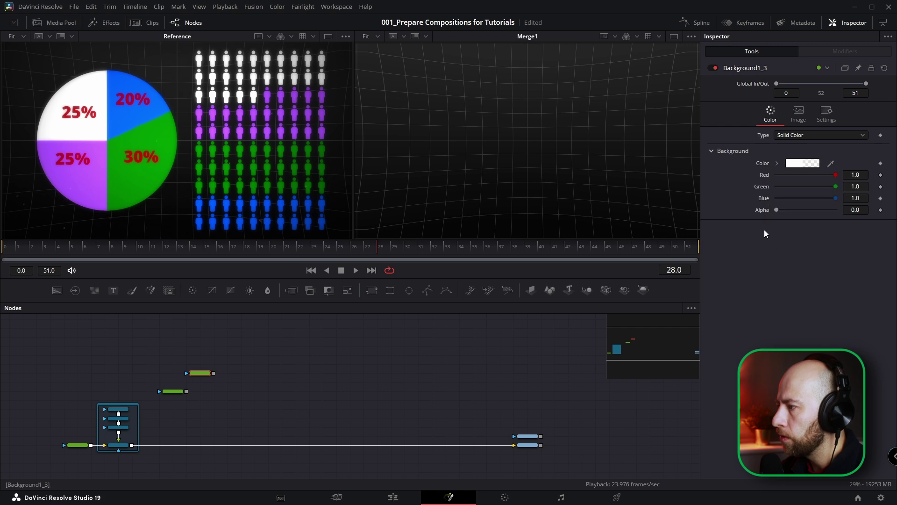
pyautogui.moveTo(777, 210); pyautogui.dragTo(846, 217)
# Rename the white Background node BG_White and merge it over the transparent Background2 branch node into the main chain after Merge1
pyautogui.scroll(3, 199, 400)
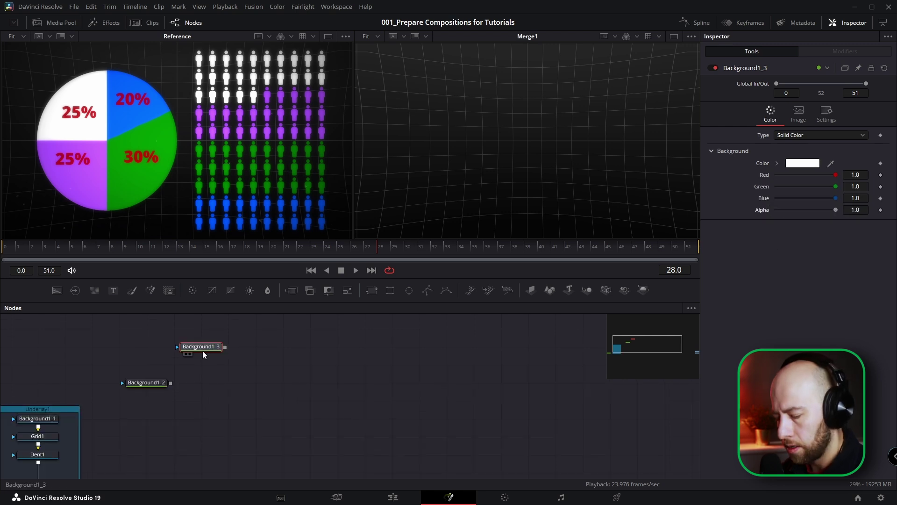
pyautogui.press('F2')
pyautogui.write('BG_White')
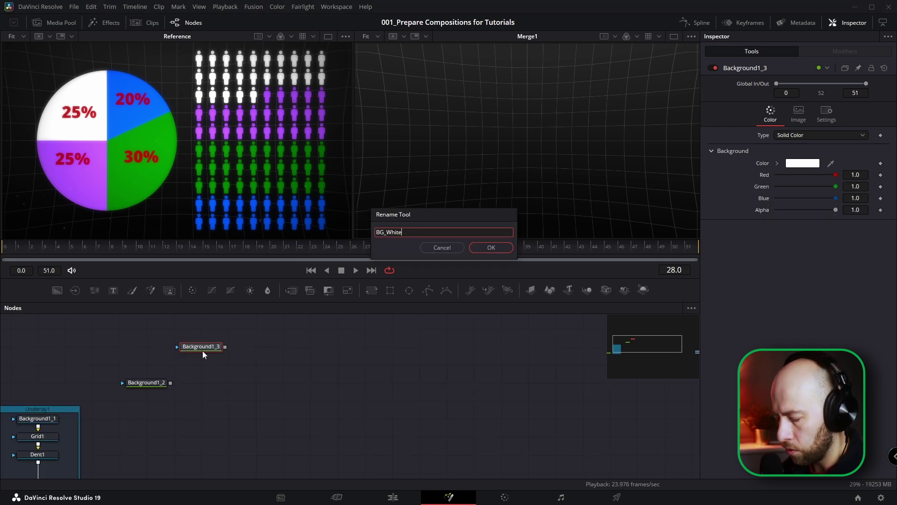
pyautogui.press('Return')
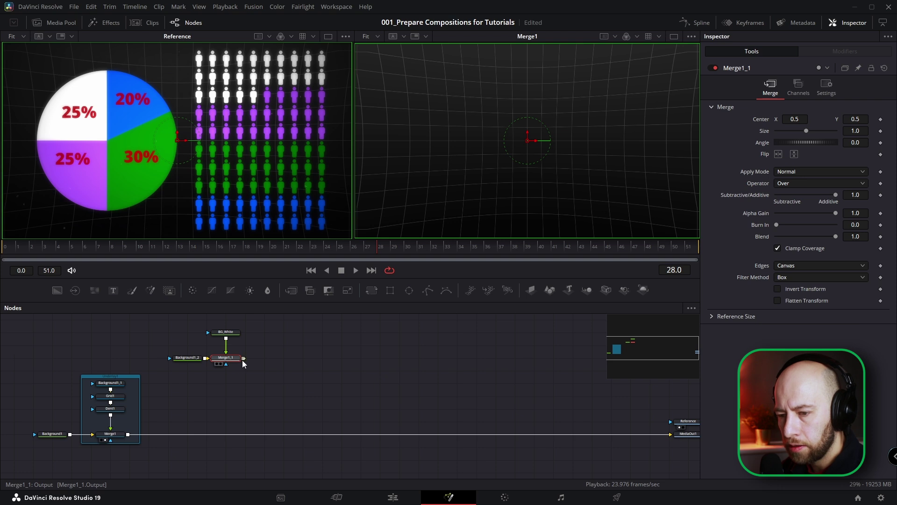
pyautogui.moveTo(242, 359); pyautogui.dragTo(139, 427)
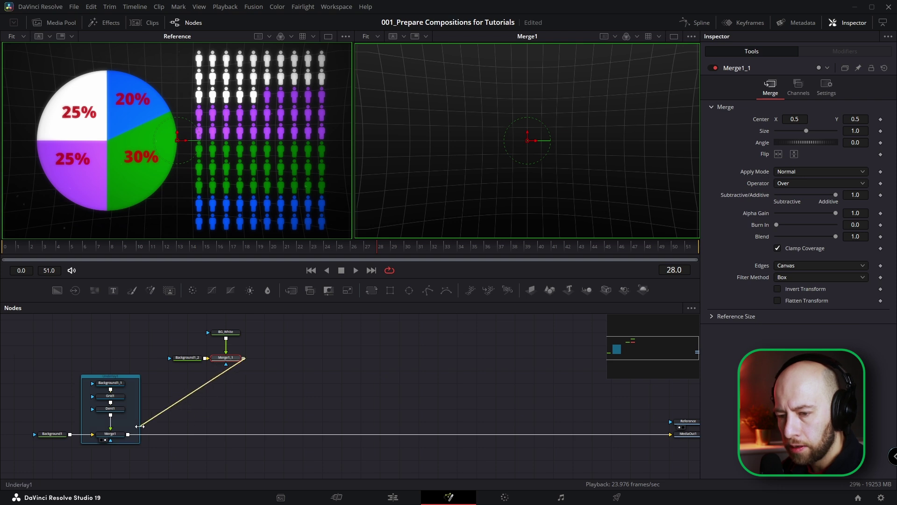
pyautogui.moveTo(140, 427); pyautogui.dragTo(128, 435)
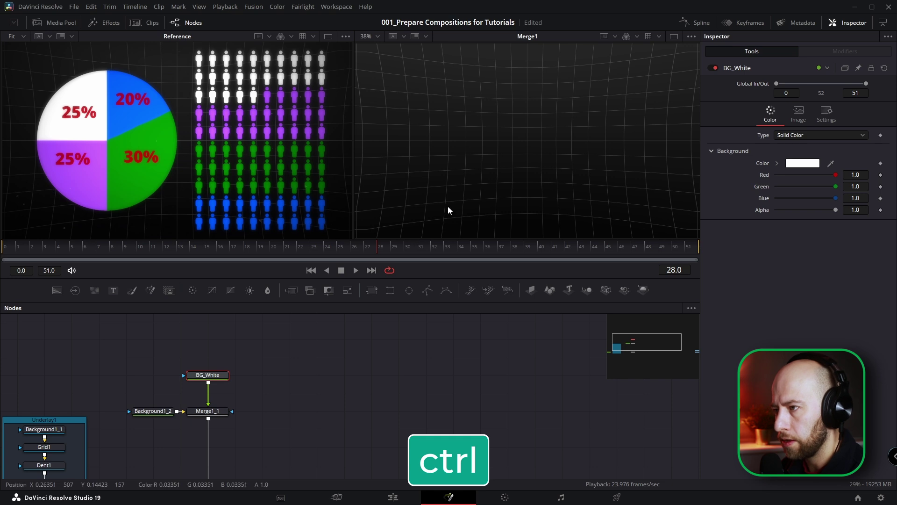
# Show the guides in the second viewer, mask BG_White with an Ellipse and view the Merge1_2 result there
pyautogui.hotkey('ctrl', 'g')
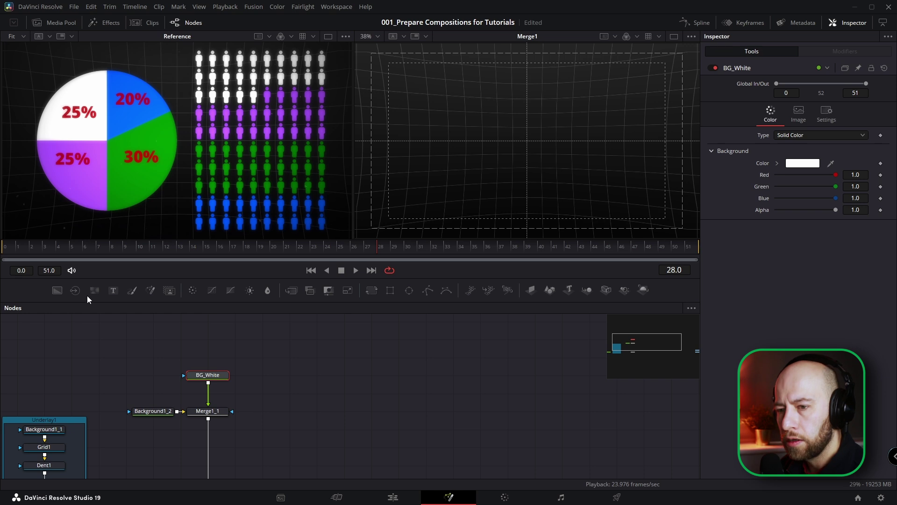
pyautogui.click(410, 293)
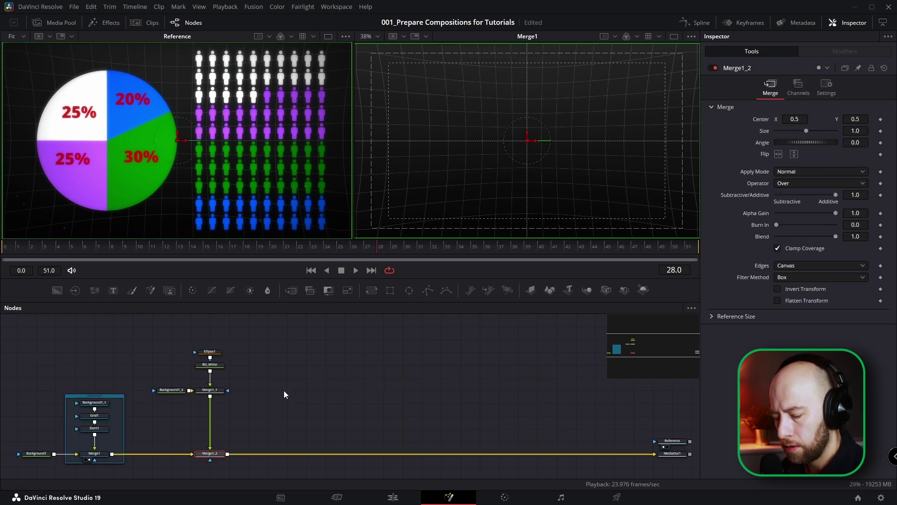
pyautogui.press('2')
# Move the ellipse mask to a center X of about 0.29 and shrink its width and height to about 0.42
pyautogui.click(209, 351)
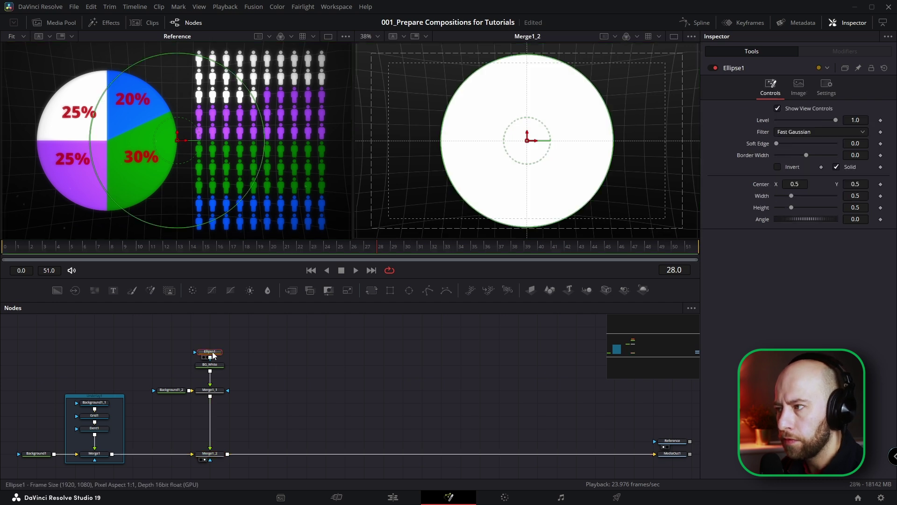
pyautogui.moveTo(531, 142); pyautogui.dragTo(464, 141)
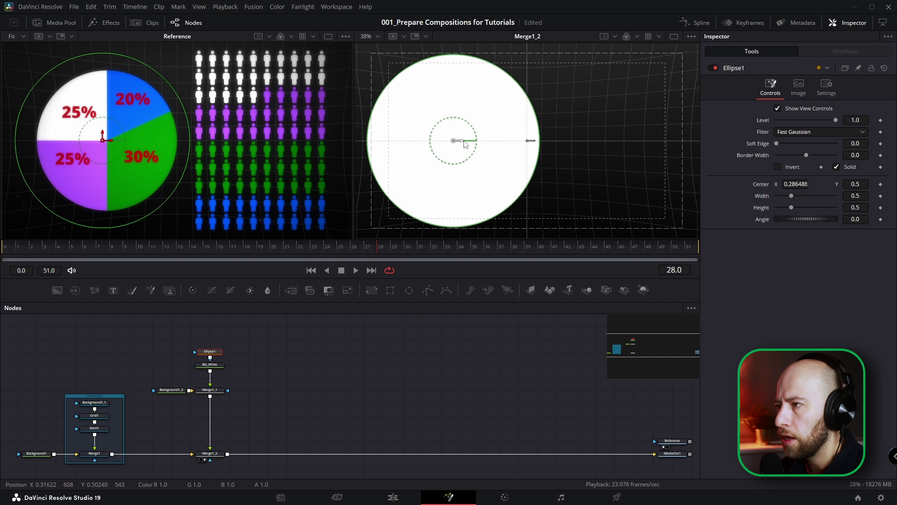
pyautogui.moveTo(516, 88); pyautogui.dragTo(507, 94)
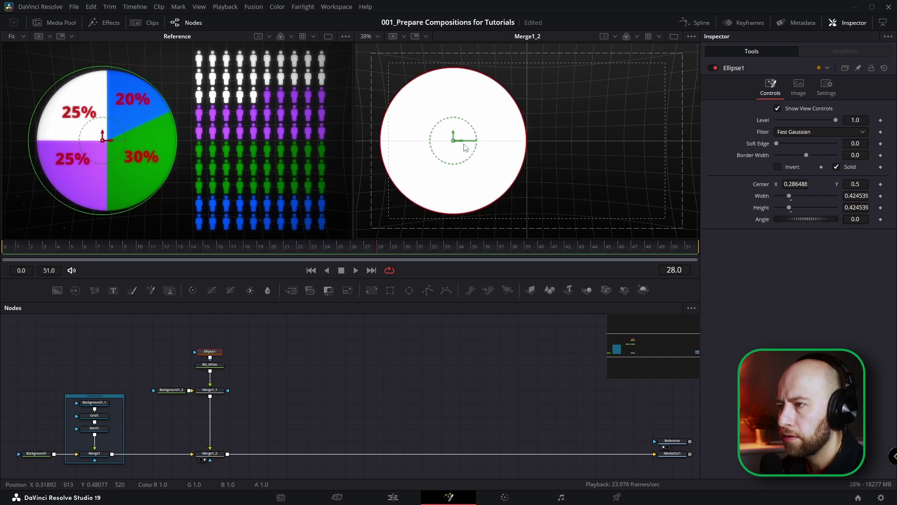
# Fine-tune the ellipse mask to a center X of about 0.297 and a width and height of about 0.399
pyautogui.moveTo(456, 141); pyautogui.dragTo(467, 142)
pyautogui.moveTo(529, 140); pyautogui.dragTo(523, 138)
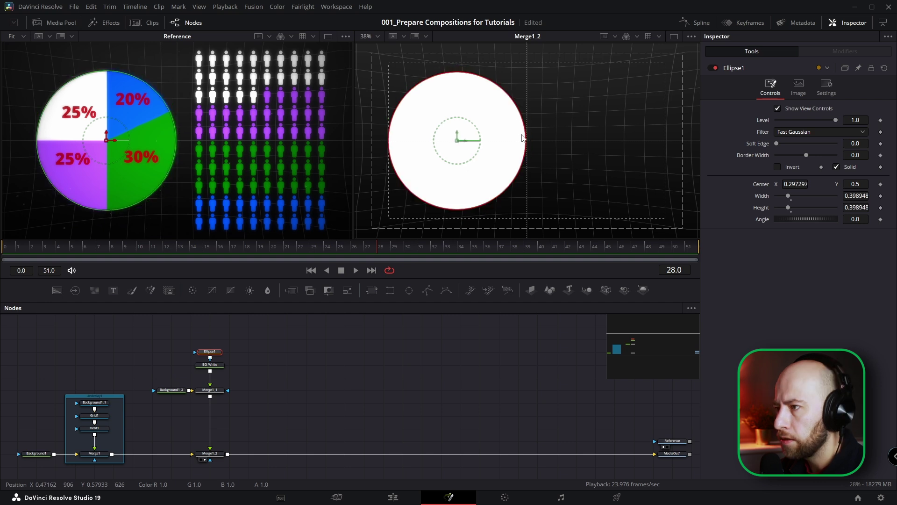
pyautogui.click(401, 372)
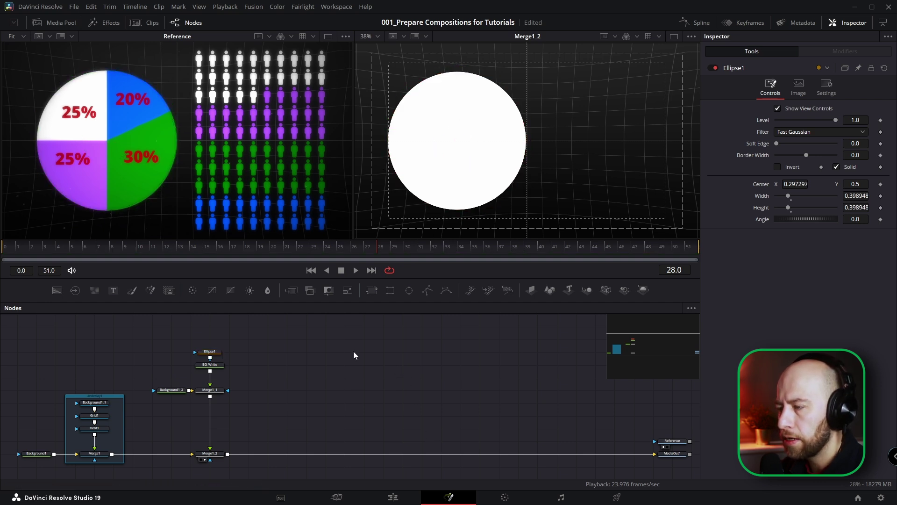
# Add a Text node merged over BG_White, ahead of the merge with the transparent background
pyautogui.click(209, 365)
pyautogui.moveTo(116, 293); pyautogui.dragTo(220, 363)
pyautogui.scroll(3, 203, 375)
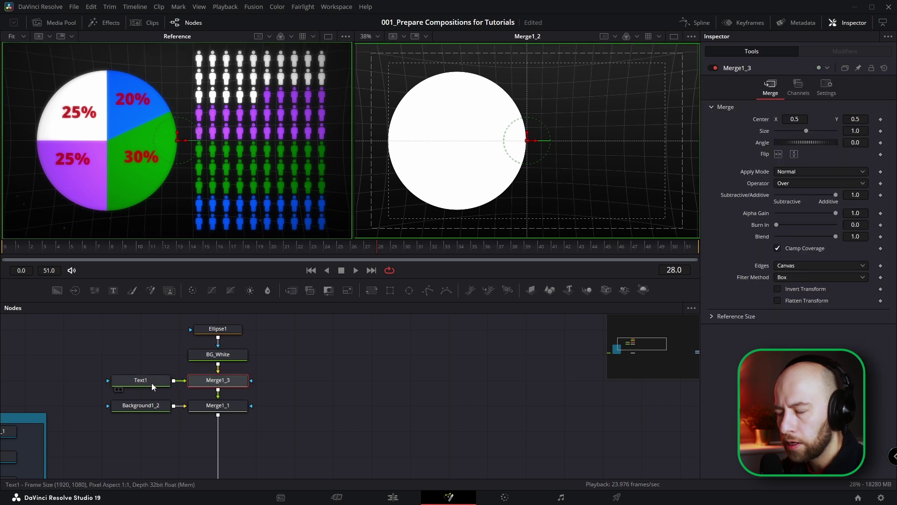
# Set the Text1 font style to Open Sans Extrabold and enter the text 25%
pyautogui.click(152, 383)
pyautogui.click(793, 228)
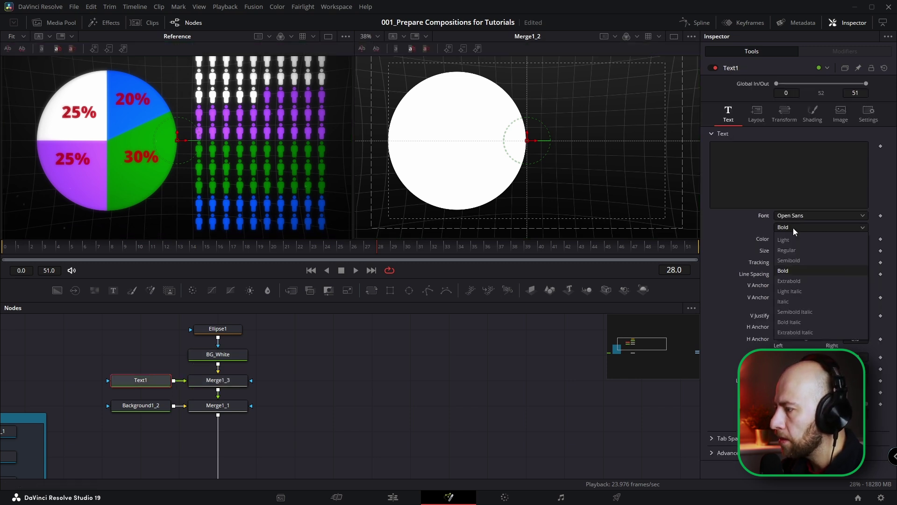
pyautogui.click(797, 281)
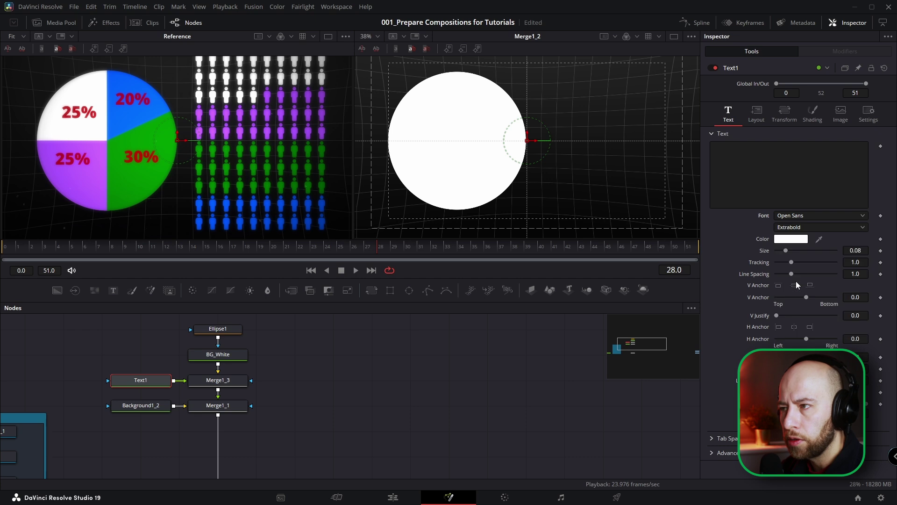
pyautogui.click(753, 170)
pyautogui.write('25%')
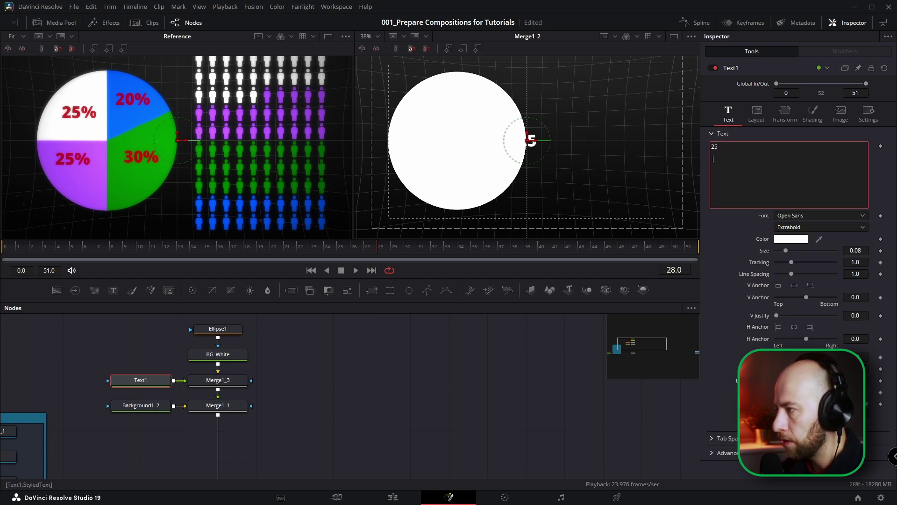
# Color the 25% label dark red and move it to the upper-left quarter of the circle, matching the reference
pyautogui.click(791, 242)
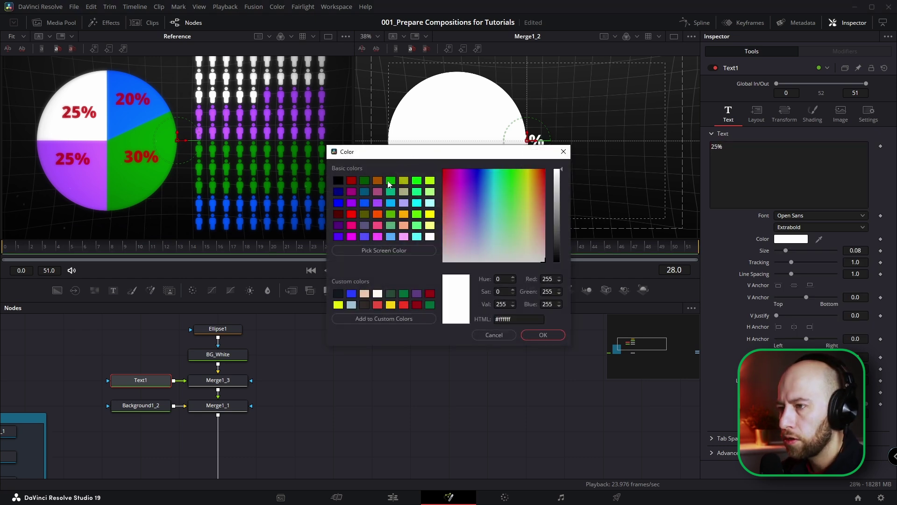
pyautogui.click(353, 182)
pyautogui.click(542, 335)
pyautogui.moveTo(526, 140); pyautogui.dragTo(430, 116)
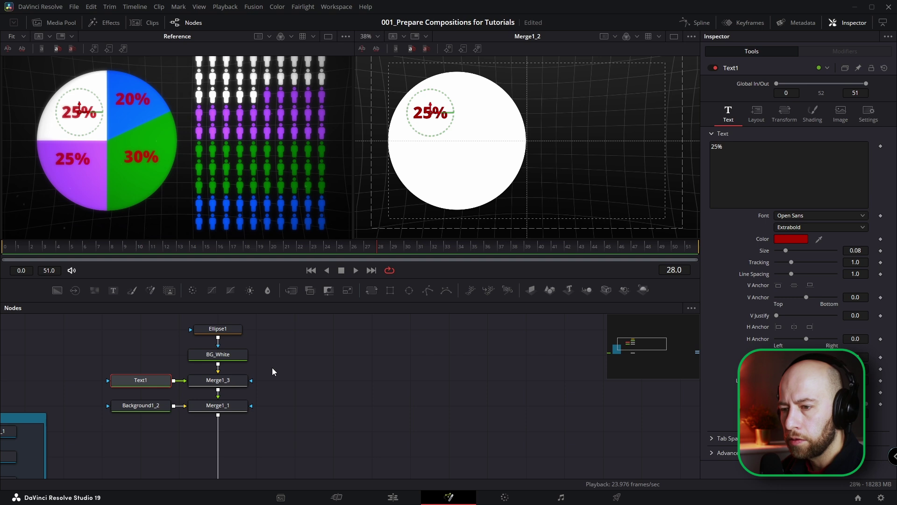
# Rename the Ellipse1 mask node Ellipse_White
pyautogui.scroll(-2, 272, 368)
pyautogui.scroll(-3, 272, 367)
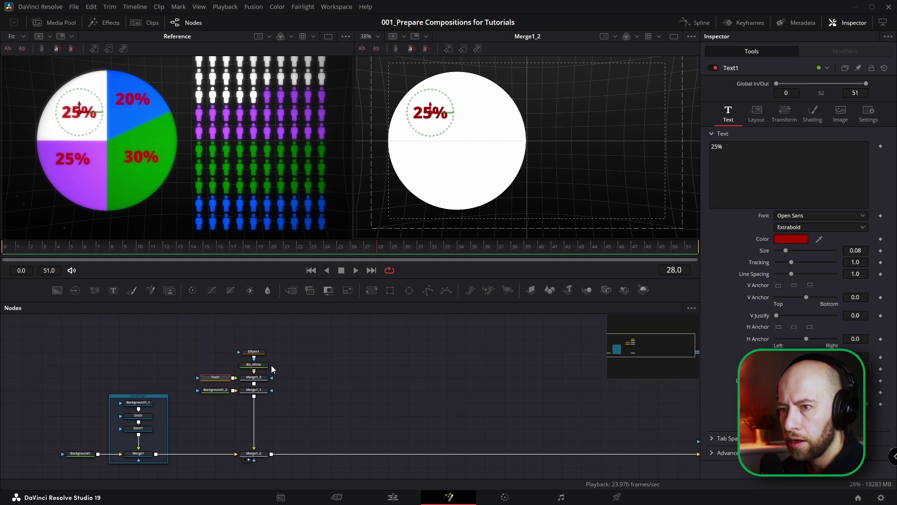
pyautogui.scroll(3, 269, 352)
pyautogui.click(265, 348)
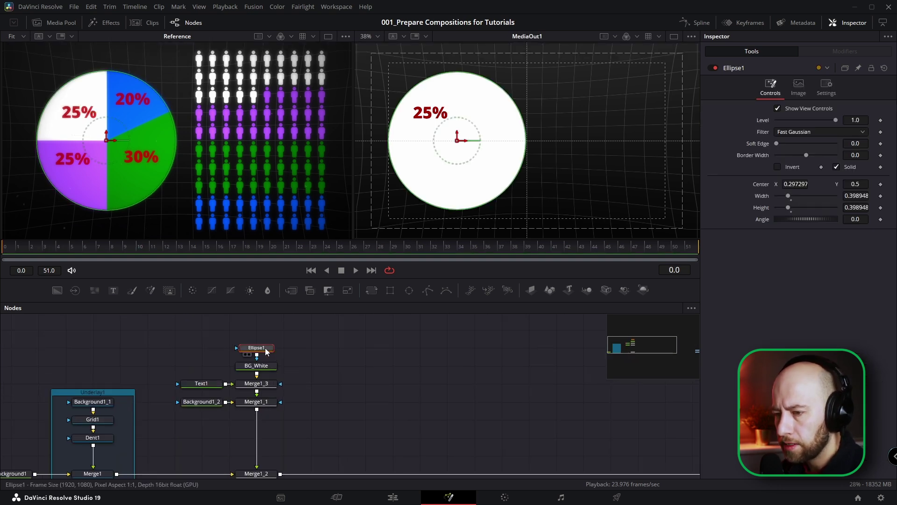
pyautogui.press('F2')
pyautogui.press('End')
pyautogui.press('BackSpace')
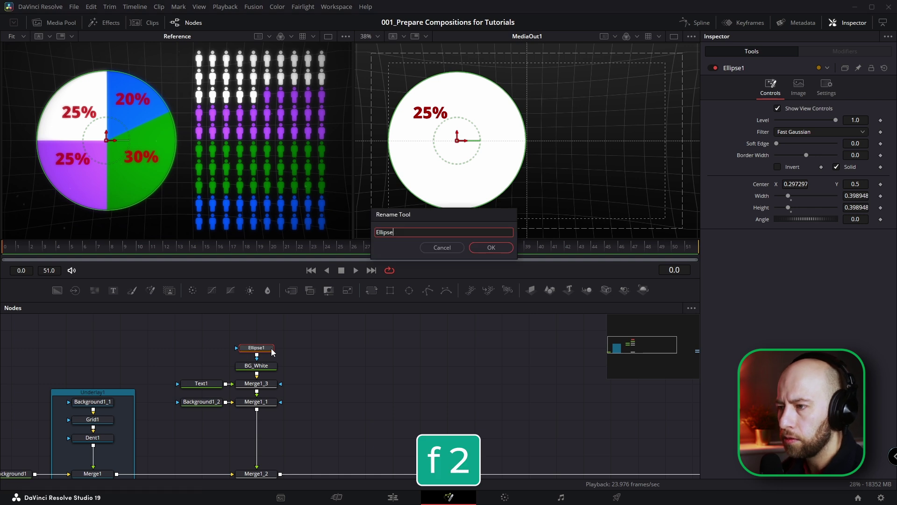
pyautogui.write('_Whi')
pyautogui.press('Return')
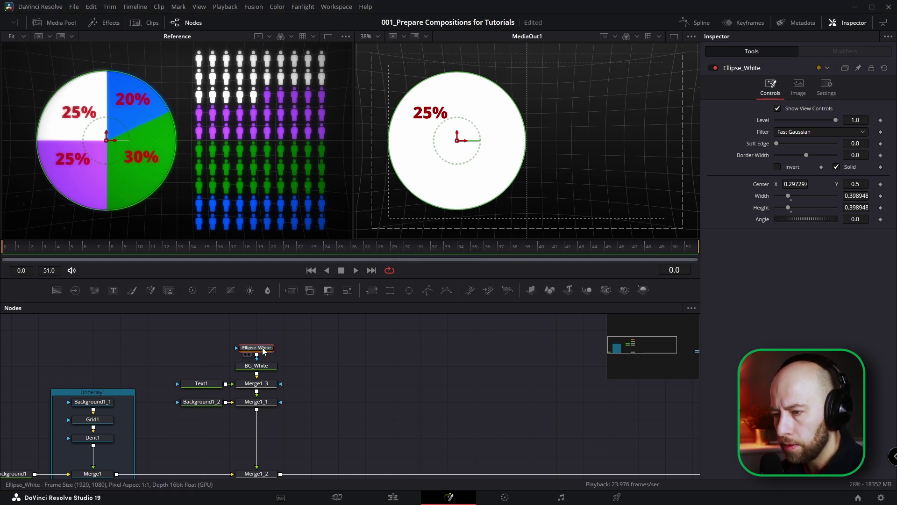
# Show the tile picture on the Ellipse_White node
pyautogui.rightClick(263, 351)
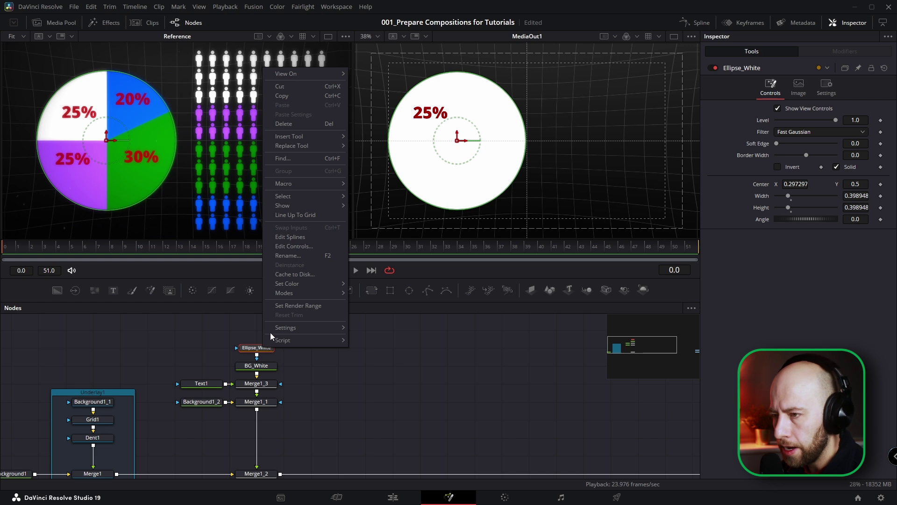
pyautogui.moveTo(305, 195)
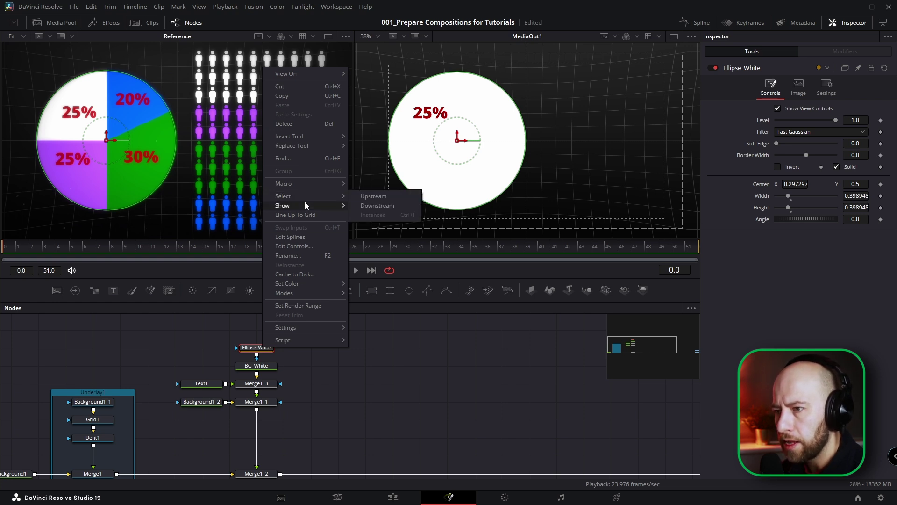
pyautogui.click(368, 211)
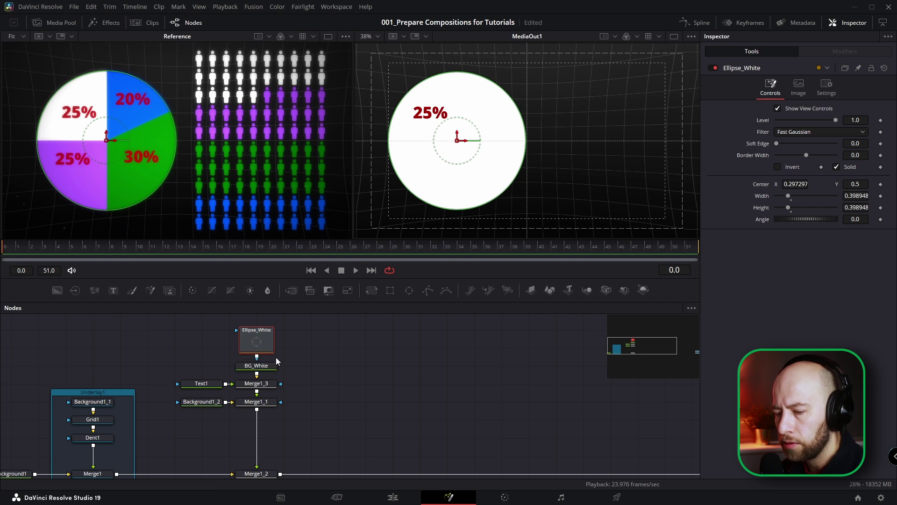
# Copy Ellipse_White and paste it as an instance beside the original node
pyautogui.moveTo(291, 350); pyautogui.dragTo(252, 359)
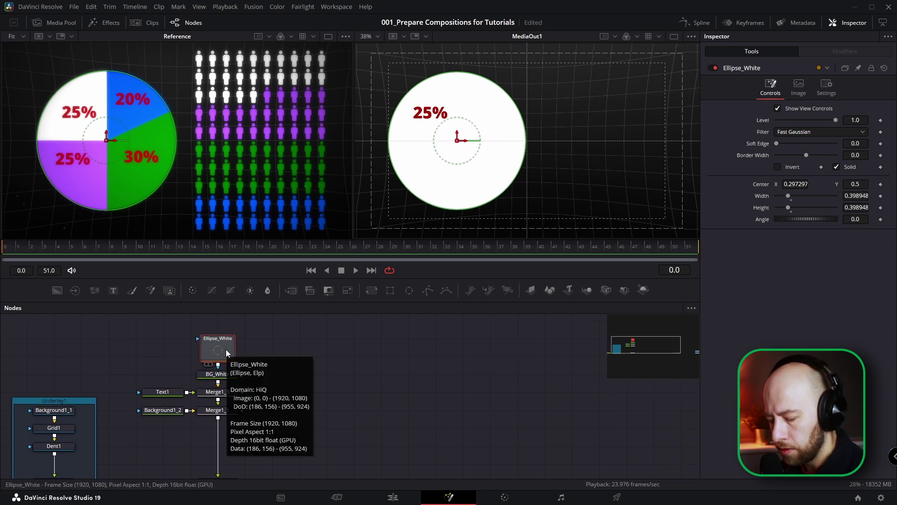
pyautogui.hotkey('ctrl', 'c')
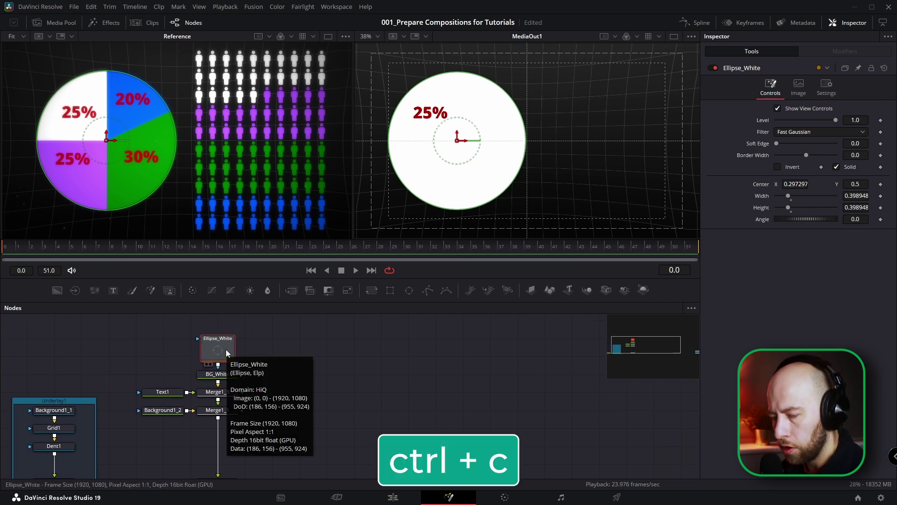
pyautogui.click(318, 353)
pyautogui.hotkey('ctrl', 'shift', 'v')
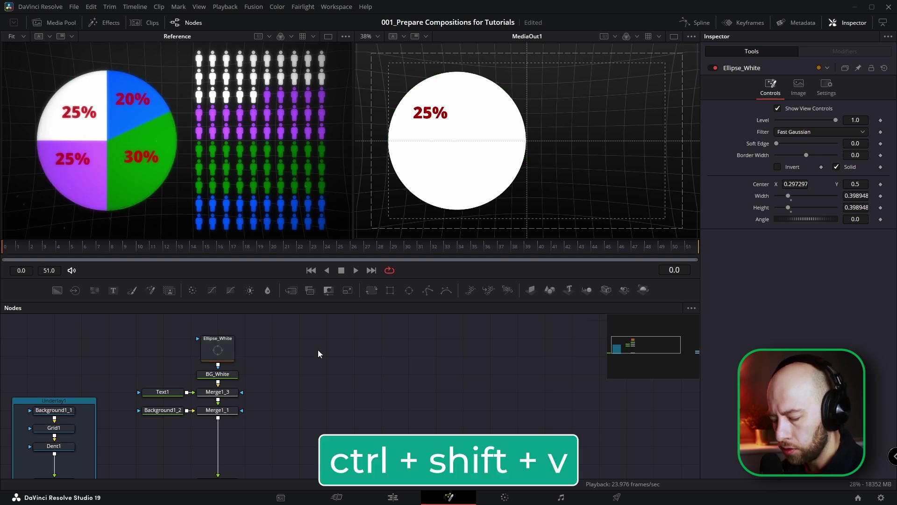
pyautogui.moveTo(318, 352); pyautogui.dragTo(246, 354)
pyautogui.scroll(-3, 341, 348)
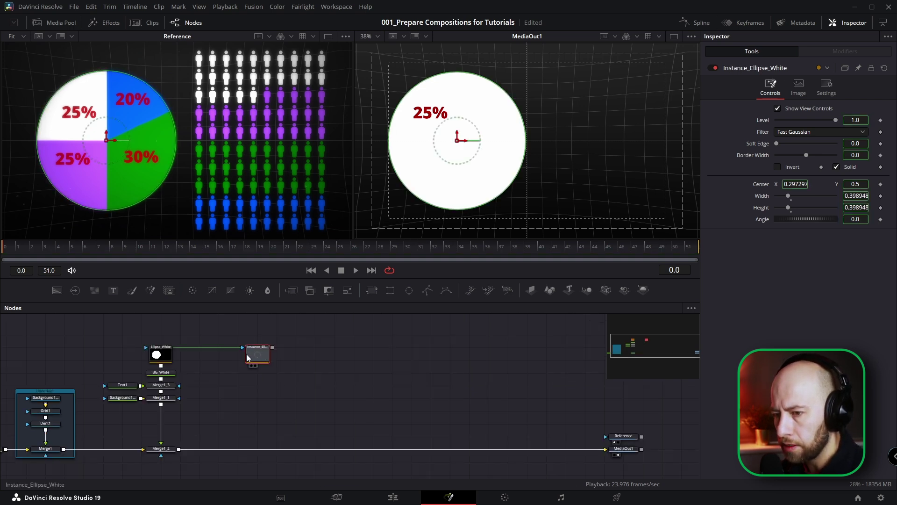
# Paste two more instances of Ellipse_White and space the instance nodes evenly in one row
pyautogui.click(319, 355)
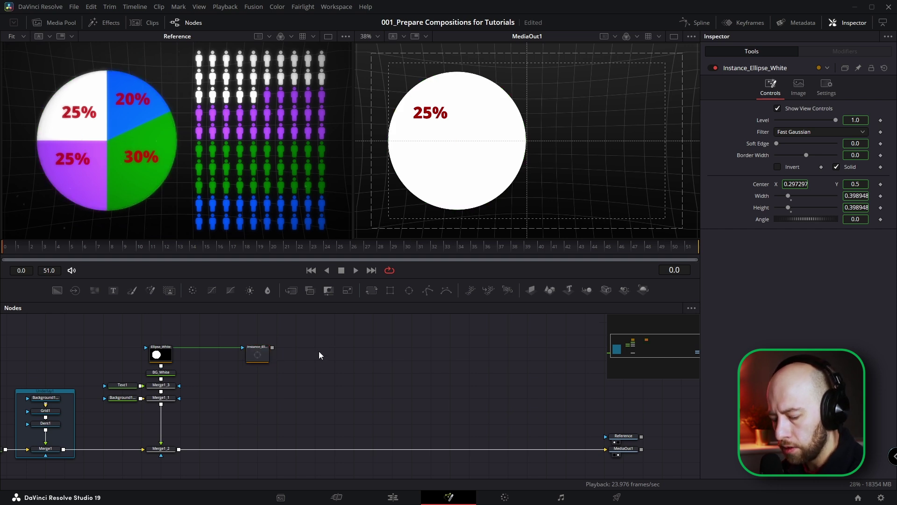
pyautogui.hotkey('ctrl', 'shift', 'v')
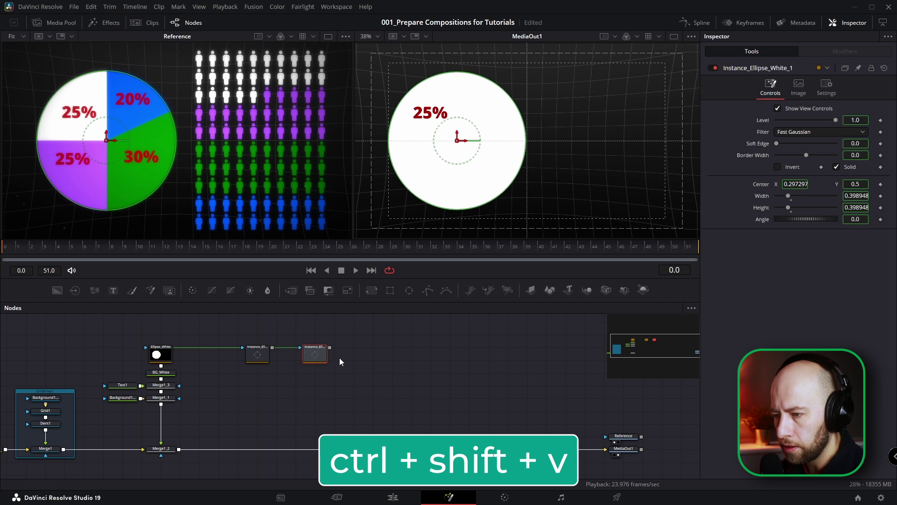
pyautogui.click(371, 353)
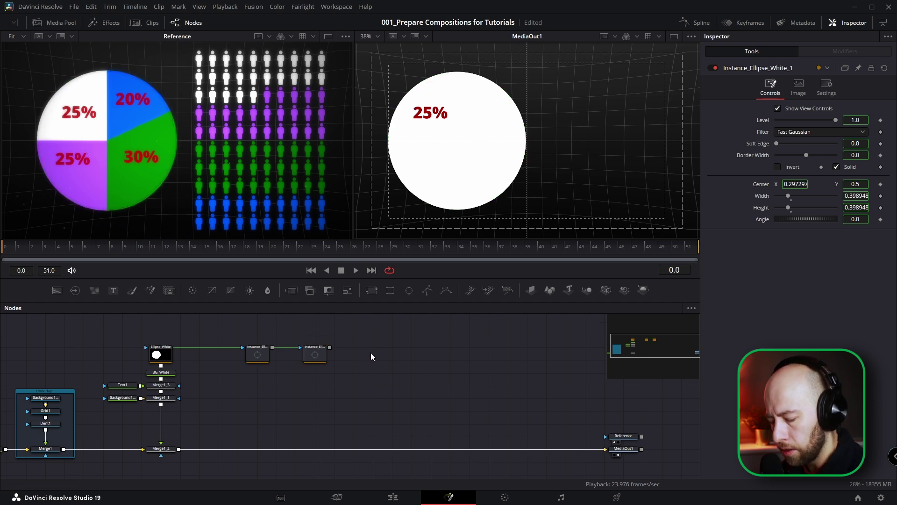
pyautogui.hotkey('ctrl', 'shift', 'v')
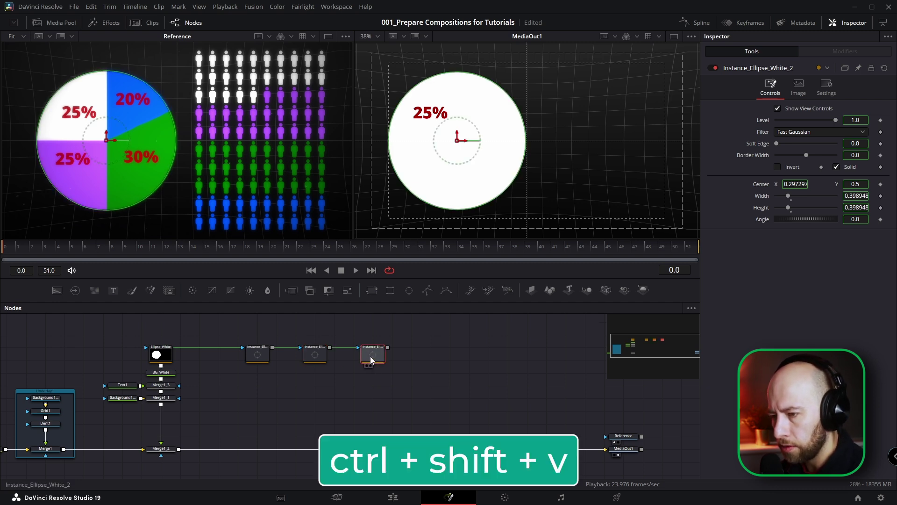
pyautogui.moveTo(374, 356); pyautogui.dragTo(434, 364)
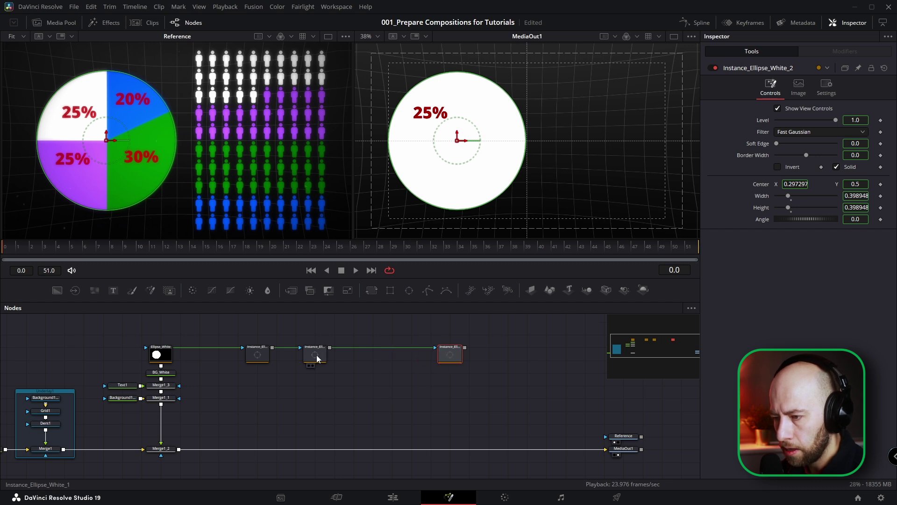
pyautogui.moveTo(315, 358); pyautogui.dragTo(352, 357)
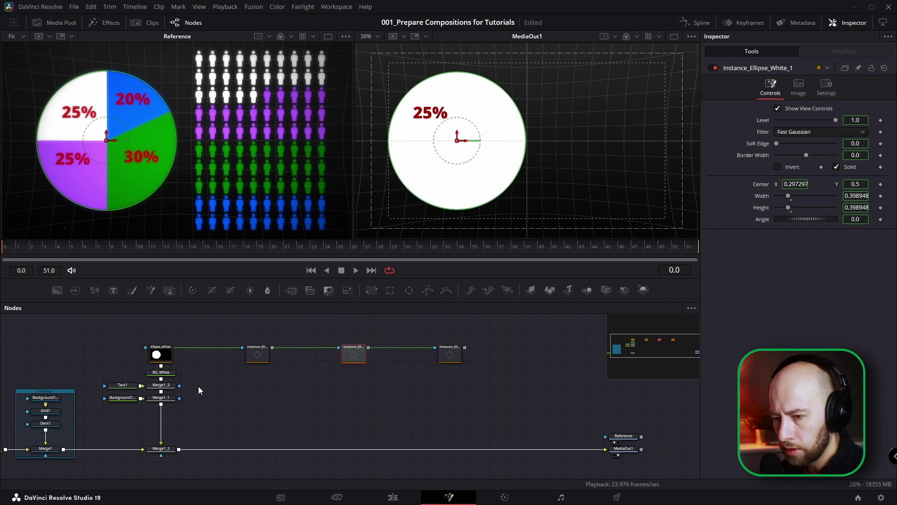
# Duplicate BG_White, Text1 and Merge1_3 under the first ellipse instance, mask the copy with that instance and merge it after Merge1_1
pyautogui.hscroll(-2, 198, 386)
pyautogui.moveTo(239, 369); pyautogui.dragTo(173, 388)
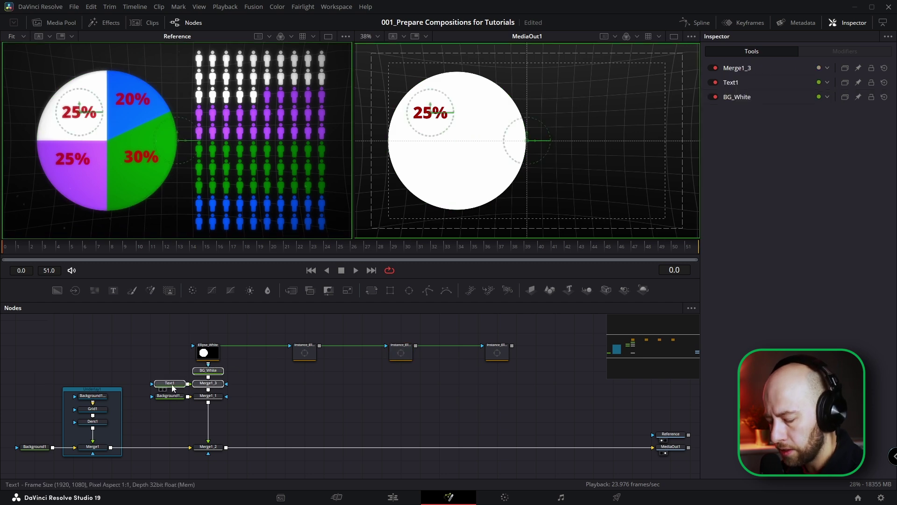
pyautogui.hotkey('ctrl', 'c')
pyautogui.click(244, 386)
pyautogui.hotkey('ctrl', 'v')
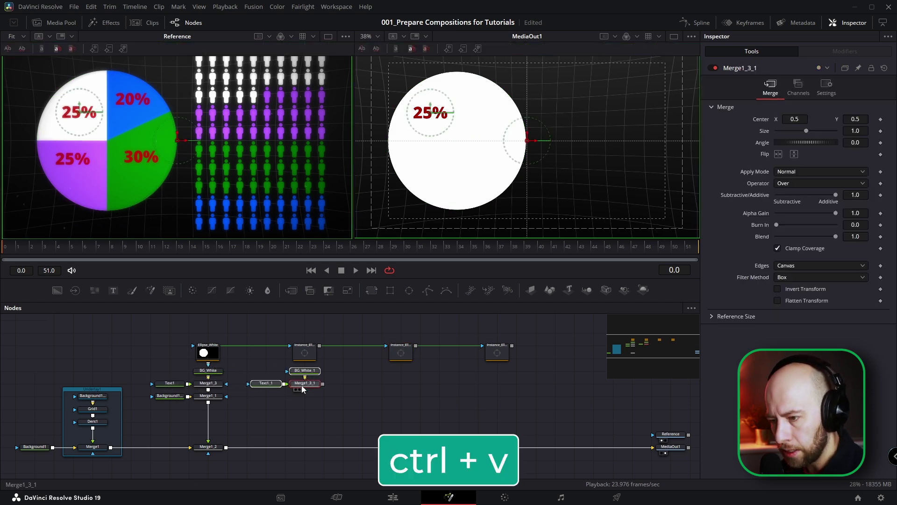
pyautogui.moveTo(320, 346); pyautogui.dragTo(227, 397)
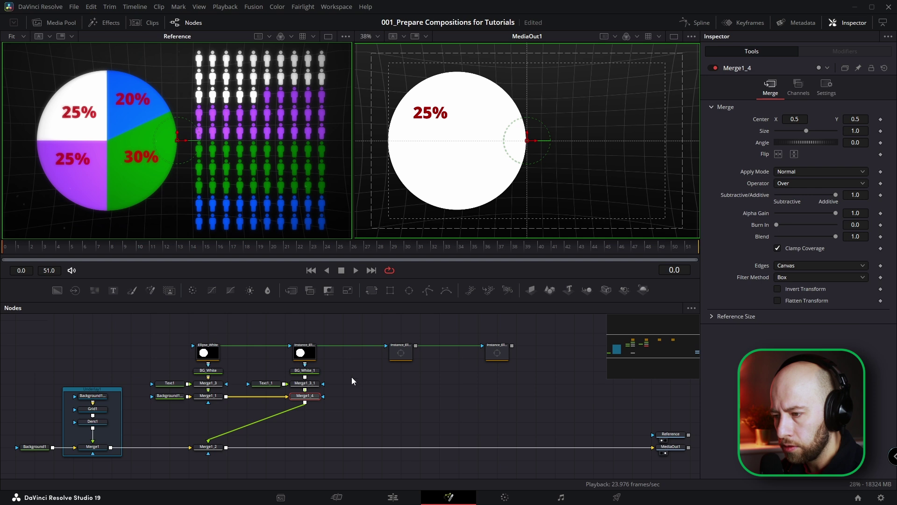
# Duplicate the background, text and merge branch under the second ellipse instance, merge it after Merge1_4 and connect the instance as its mask
pyautogui.moveTo(323, 367); pyautogui.dragTo(262, 389)
pyautogui.hotkey('ctrl', 'c')
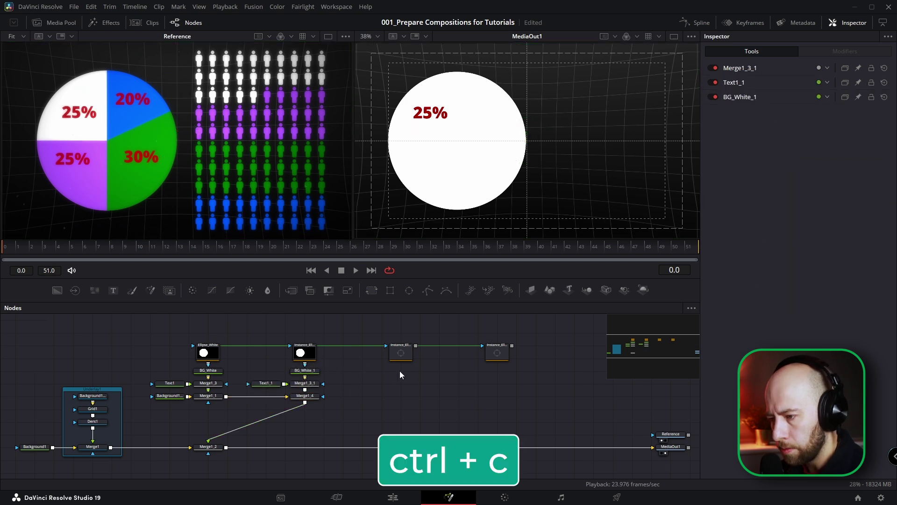
pyautogui.hotkey('ctrl', 'v')
pyautogui.moveTo(419, 384); pyautogui.dragTo(306, 405)
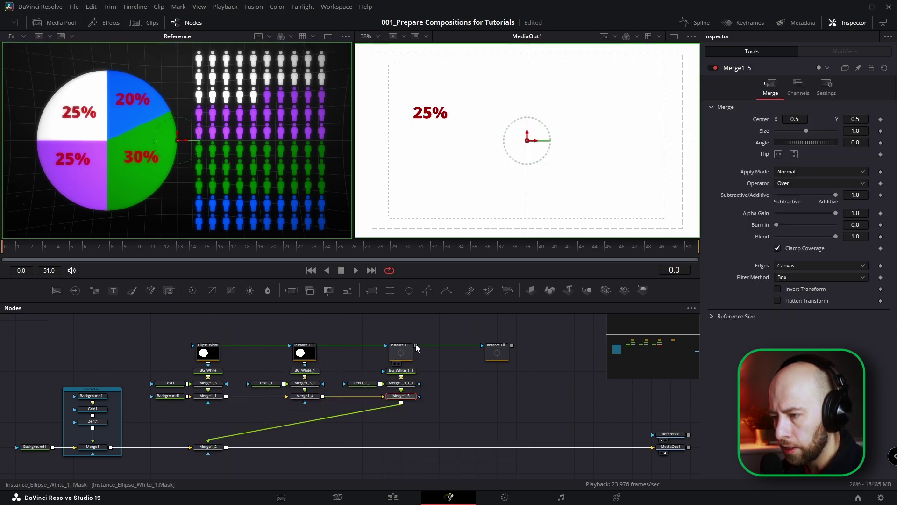
pyautogui.moveTo(416, 345); pyautogui.dragTo(390, 372)
# Paste another copy of the branch under the third ellipse instance, merge it after Merge1_5 and connect the instance as its mask
pyautogui.click(422, 371)
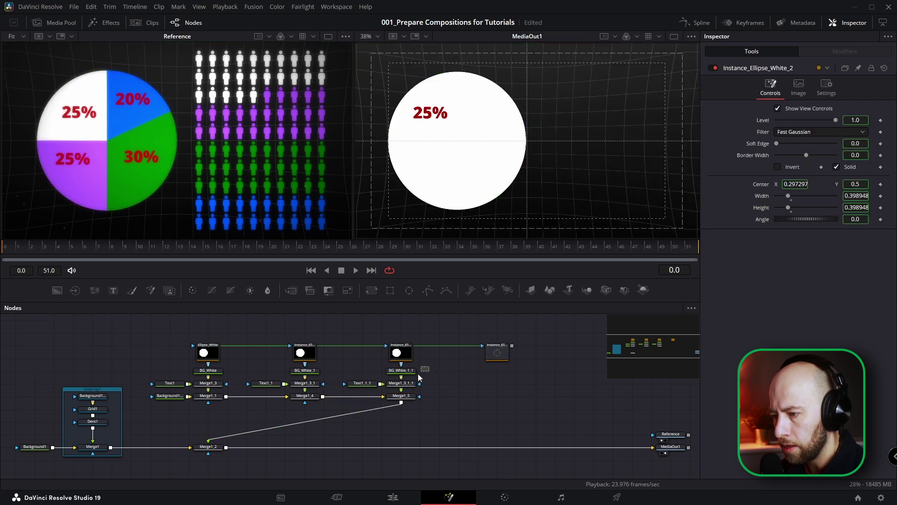
pyautogui.hotkey('ctrl', 'v')
pyautogui.moveTo(500, 395); pyautogui.dragTo(500, 383)
pyautogui.moveTo(516, 384); pyautogui.dragTo(401, 403)
pyautogui.moveTo(512, 345); pyautogui.dragTo(484, 379)
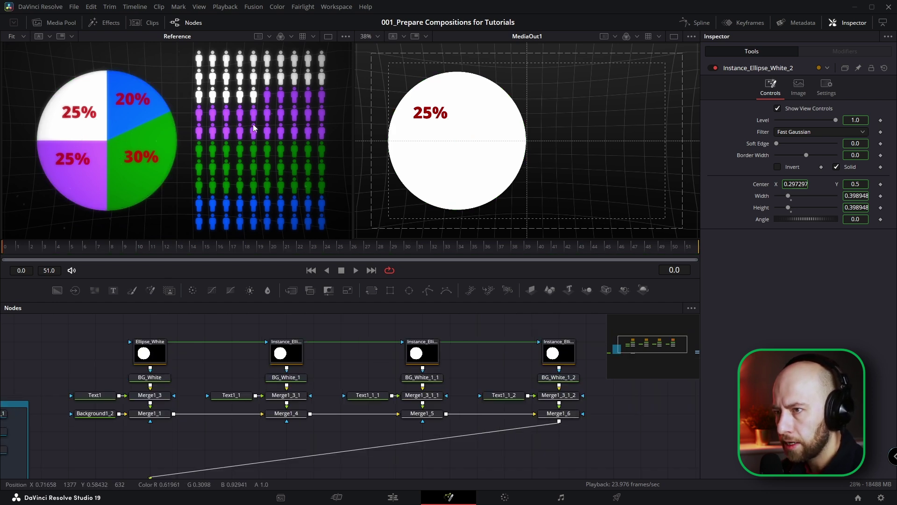
# Rename the second and third backgrounds BG_Purple and BG_Green, and give their ellipse instances matching color names, the third being Instance_Ellipse_Green
pyautogui.scroll(2, 297, 394)
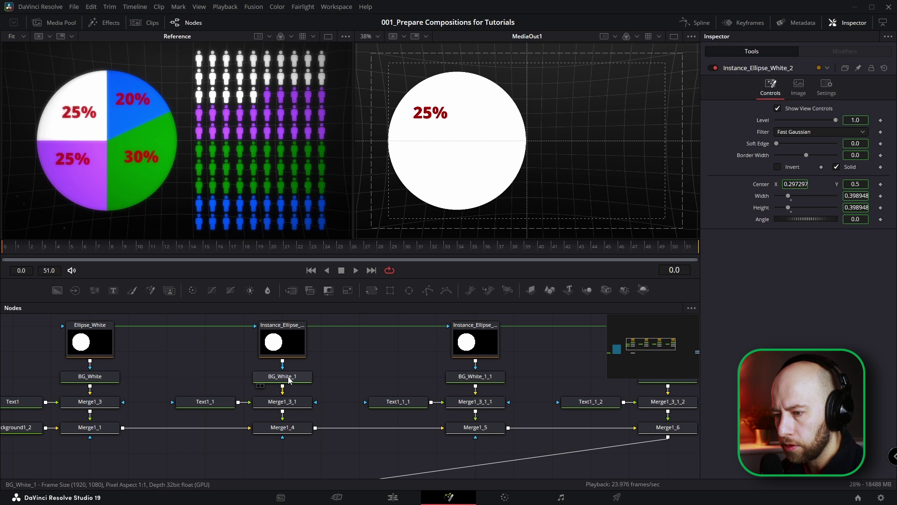
pyautogui.click(289, 380)
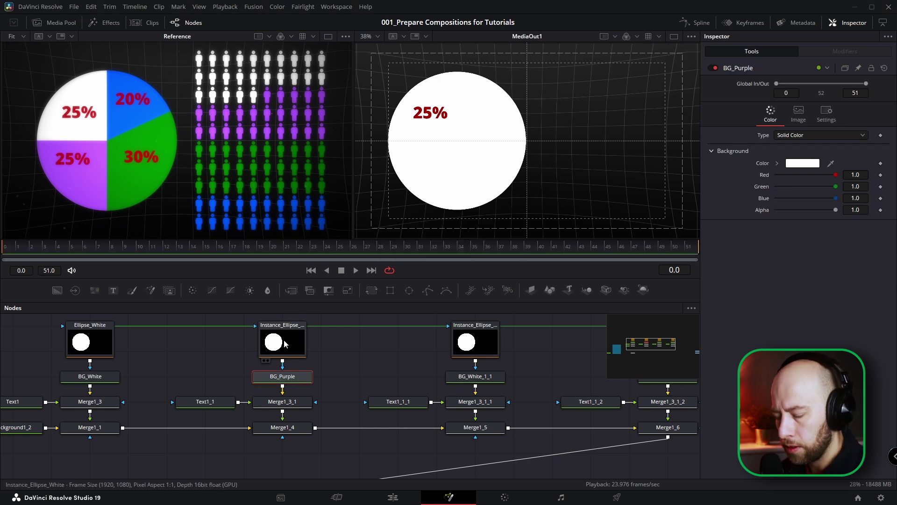
pyautogui.click(285, 344)
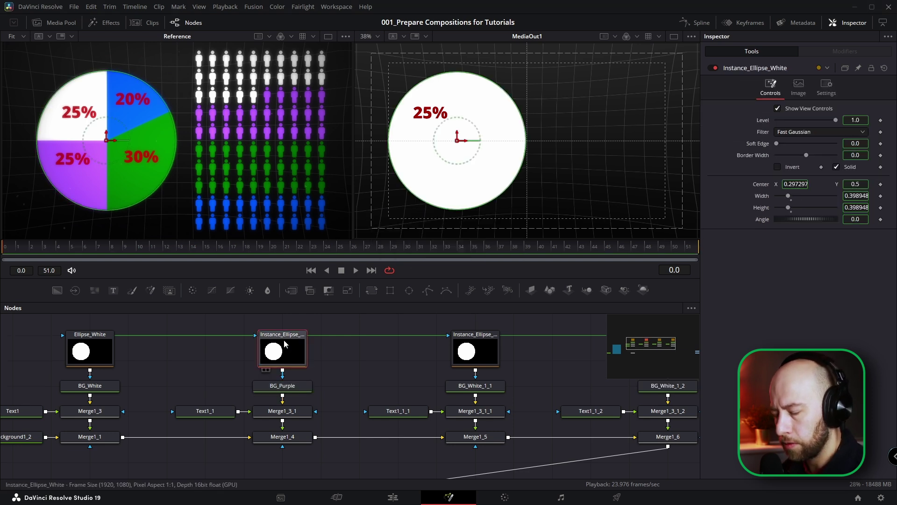
pyautogui.press('F2')
pyautogui.press('End')
pyautogui.press('BackSpace')
pyautogui.press('BackSpace')
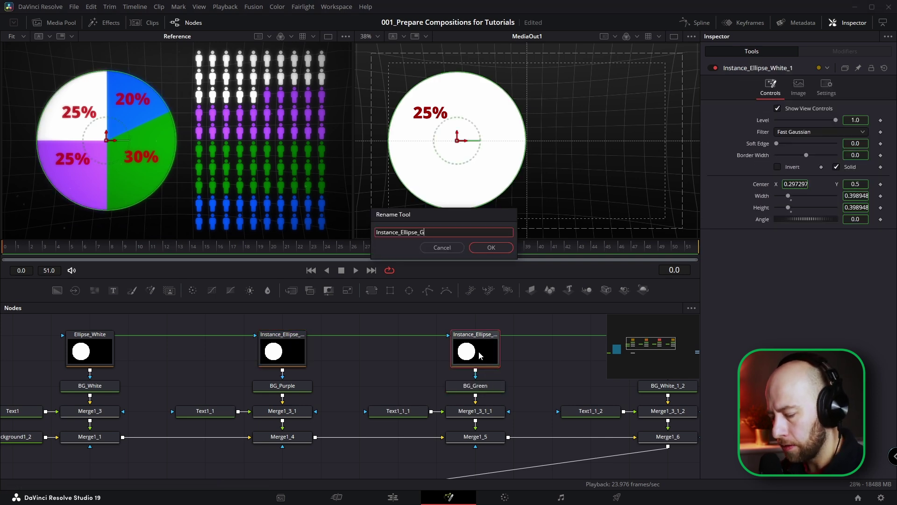
pyautogui.write('een')
pyautogui.press('Return')
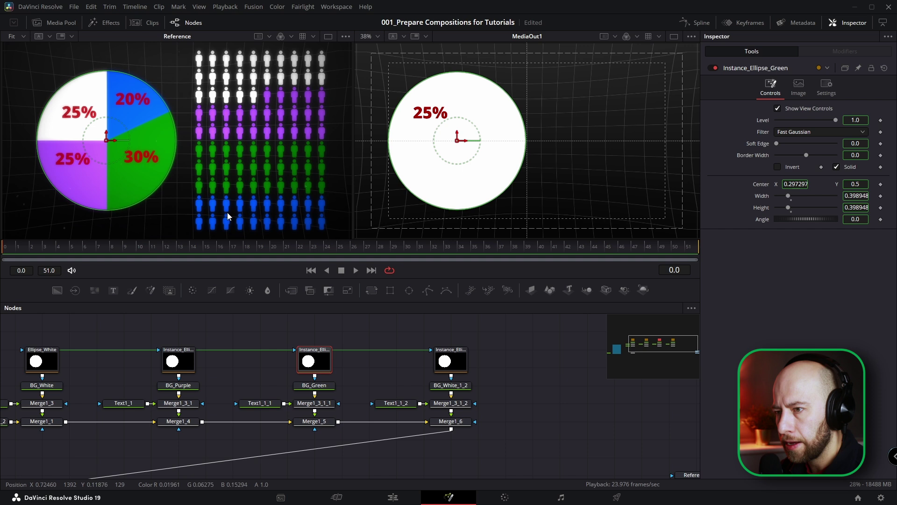
# Rename the fourth branch's ellipse instance to Instance_Ellipse_Blue
pyautogui.scroll(2, 461, 374)
pyautogui.click(461, 336)
pyautogui.press('F2')
pyautogui.press('End')
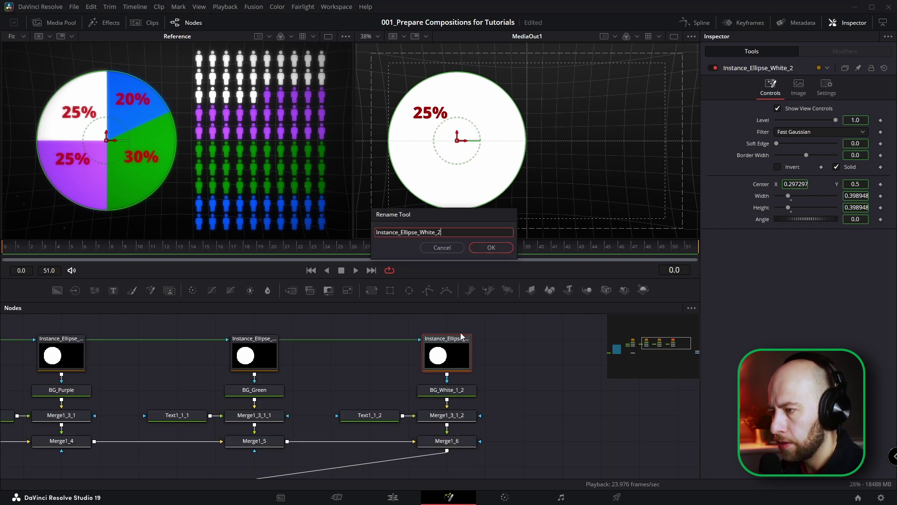
pyautogui.press('BackSpace')
pyautogui.press('BackSpace')
pyautogui.press('BackSpace')
pyautogui.press('BackSpace')
pyautogui.press('BackSpace')
pyautogui.press('BackSpace')
pyautogui.press('BackSpace')
pyautogui.write('Blue')
pyautogui.press('Return')
# Rename the fourth branch's background node to BG_Blue
pyautogui.click(455, 390)
pyautogui.press('F2')
pyautogui.press('End')
pyautogui.press('BackSpace')
pyautogui.press('BackSpace')
pyautogui.press('BackSpace')
pyautogui.press('BackSpace')
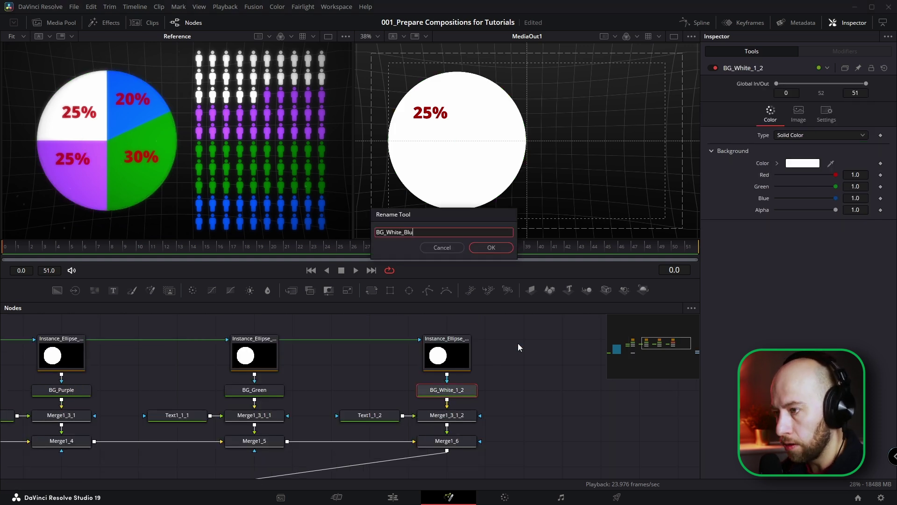
pyautogui.press('Left')
pyautogui.press('Left')
pyautogui.press('Left')
pyautogui.press('BackSpace')
pyautogui.press('BackSpace')
pyautogui.press('BackSpace')
pyautogui.press('BackSpace')
pyautogui.press('BackSpace')
pyautogui.press('BackSpace')
pyautogui.press('Return')
# Move Merge1_2 along the main node row so it sits directly beneath Merge1_6
pyautogui.scroll(-2, 476, 391)
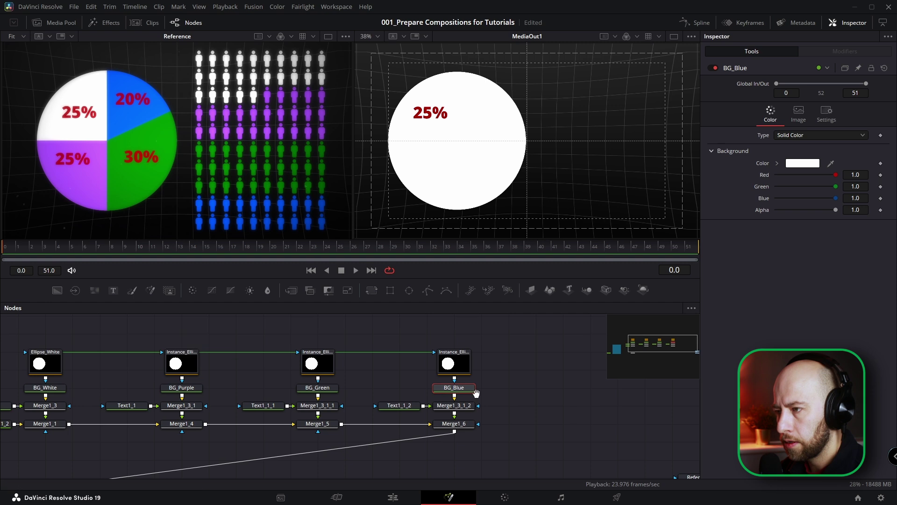
pyautogui.moveTo(476, 391); pyautogui.dragTo(531, 385)
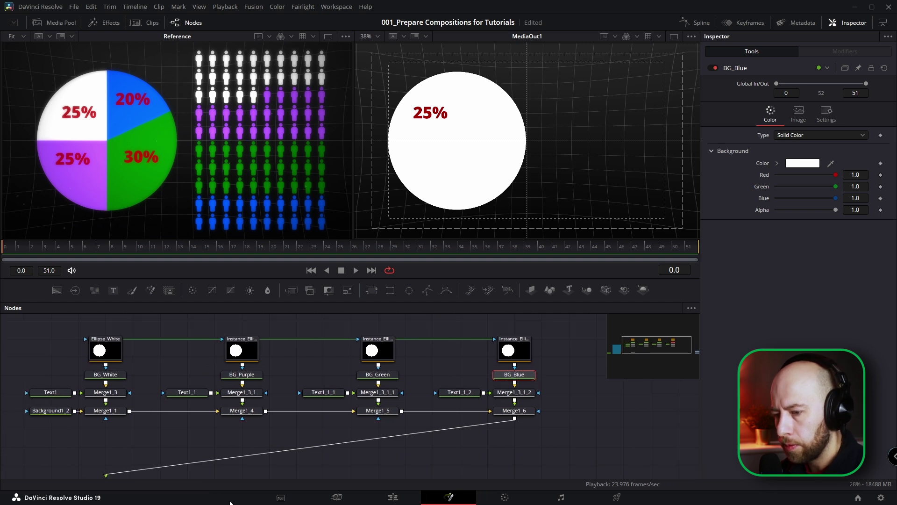
pyautogui.scroll(-2, 297, 413)
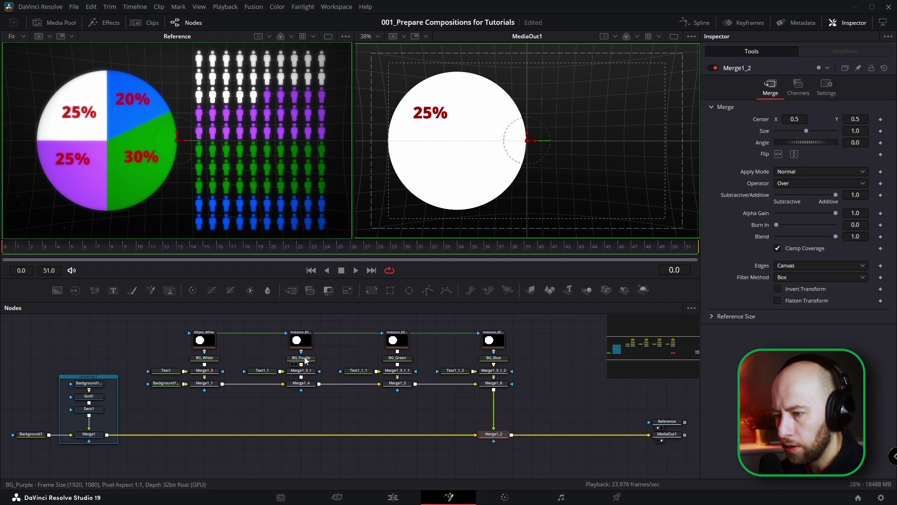
# Set the BG_Purple background's color to the basic purple #aa55ff
pyautogui.click(302, 358)
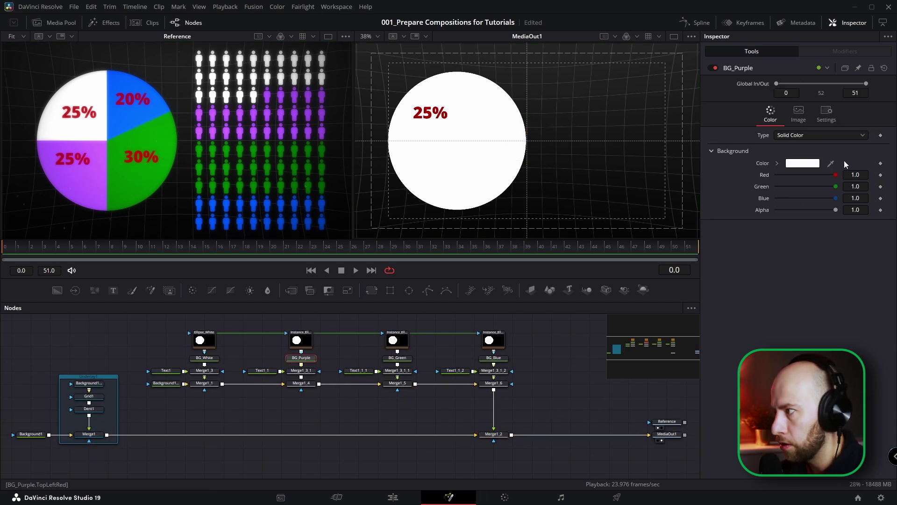
pyautogui.click(810, 166)
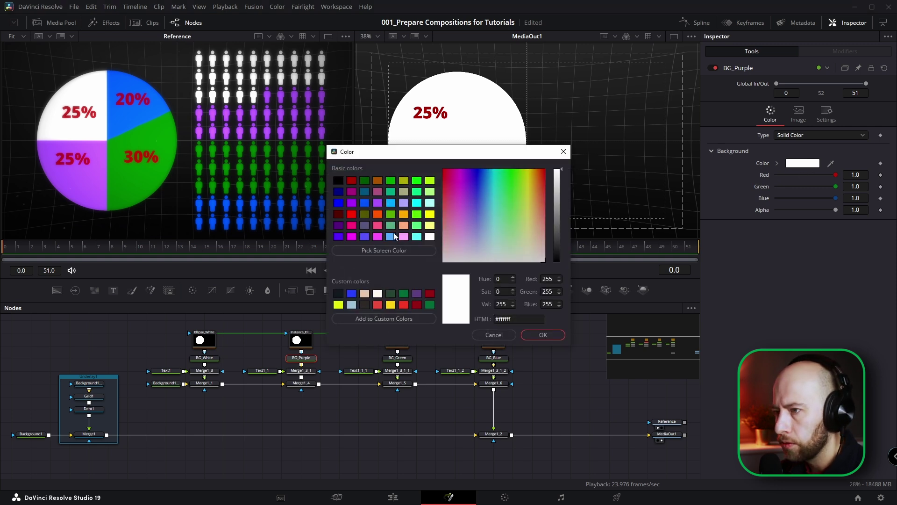
pyautogui.click(353, 205)
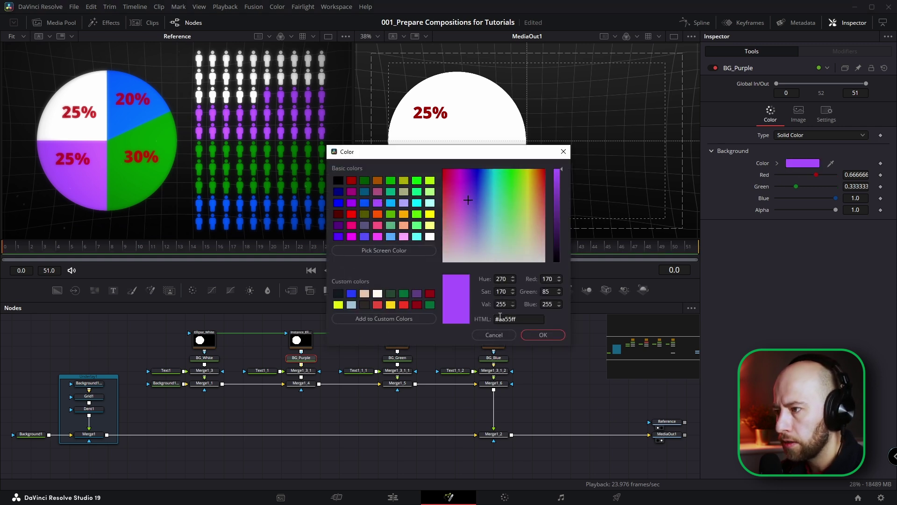
pyautogui.click(543, 334)
# Set the BG_Green background's color to dark green #005500 and show Merge1_2 in the second viewer
pyautogui.click(405, 359)
pyautogui.click(800, 164)
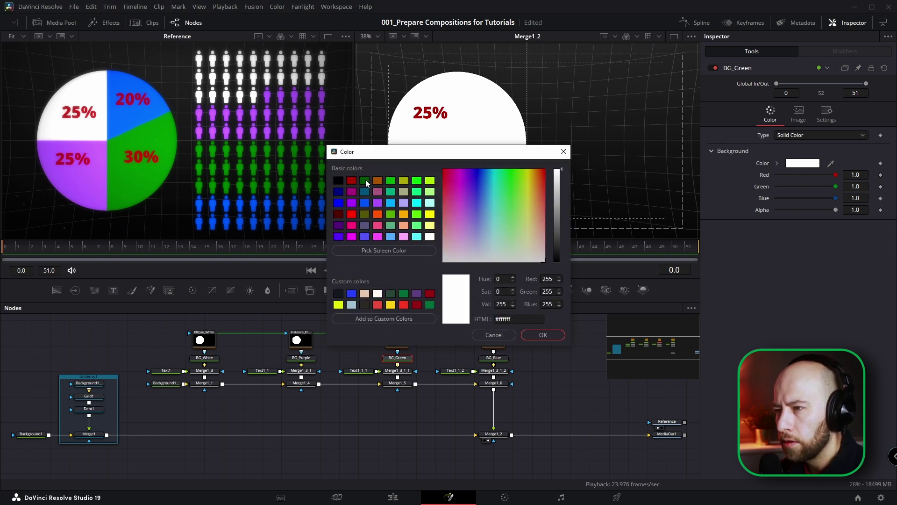
pyautogui.click(365, 181)
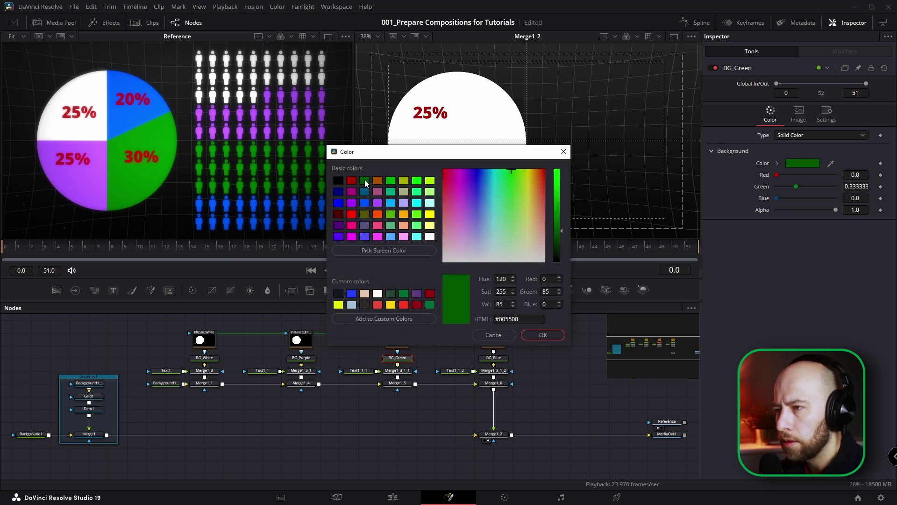
pyautogui.click(542, 334)
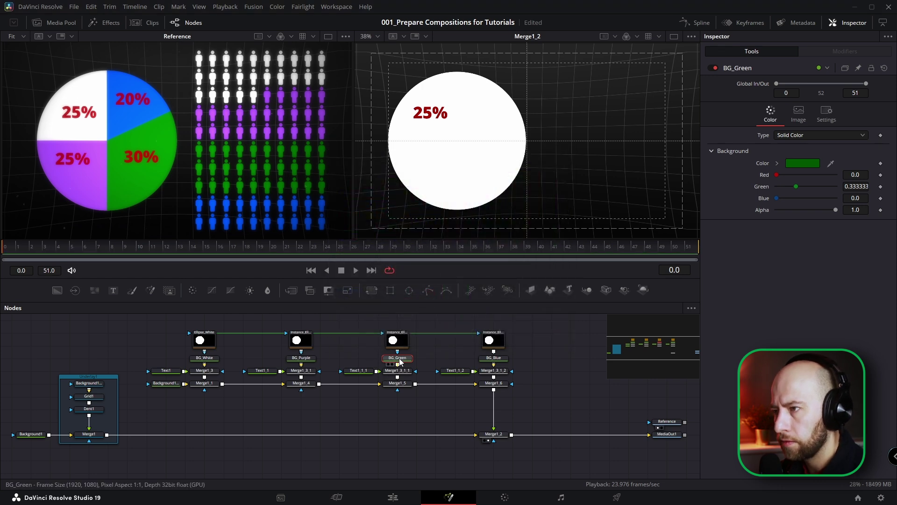
pyautogui.press('2')
pyautogui.click(496, 435)
pyautogui.press('2')
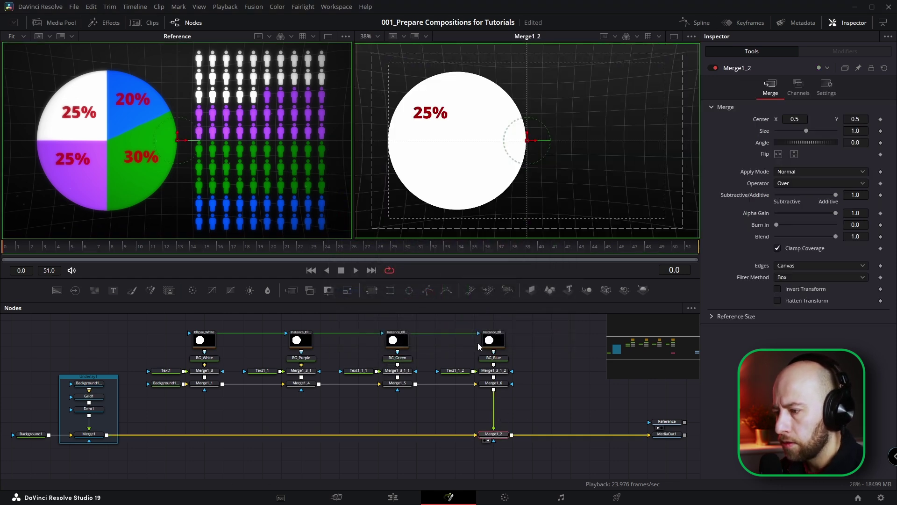
# Set the BG_Blue background's color to blue #0055ff
pyautogui.click(494, 357)
pyautogui.click(802, 163)
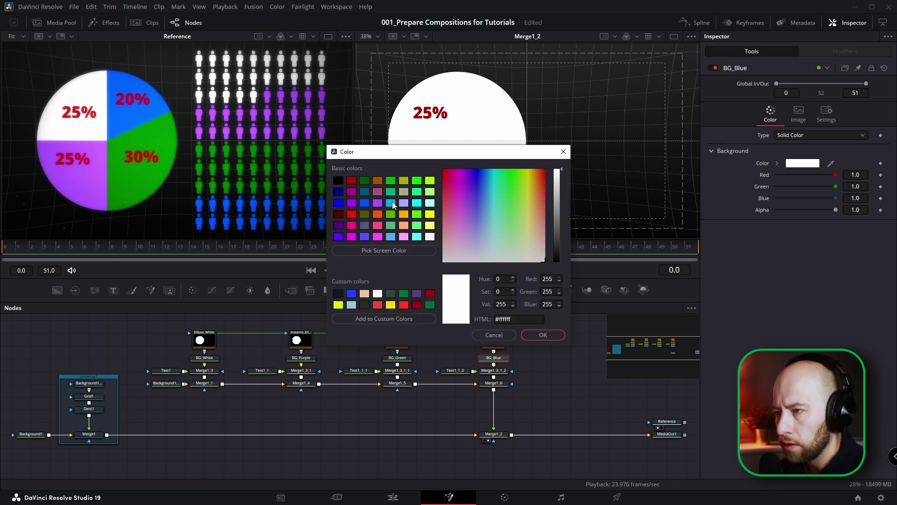
pyautogui.click(365, 202)
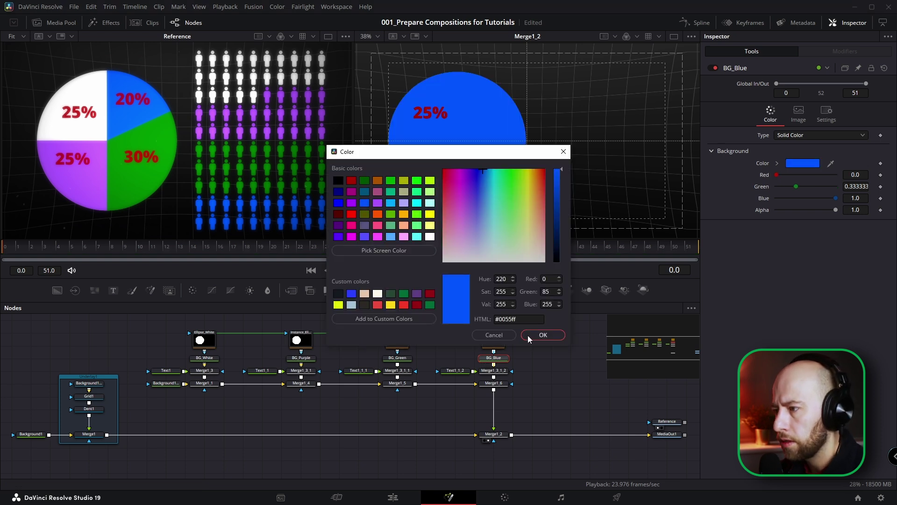
pyautogui.click(541, 334)
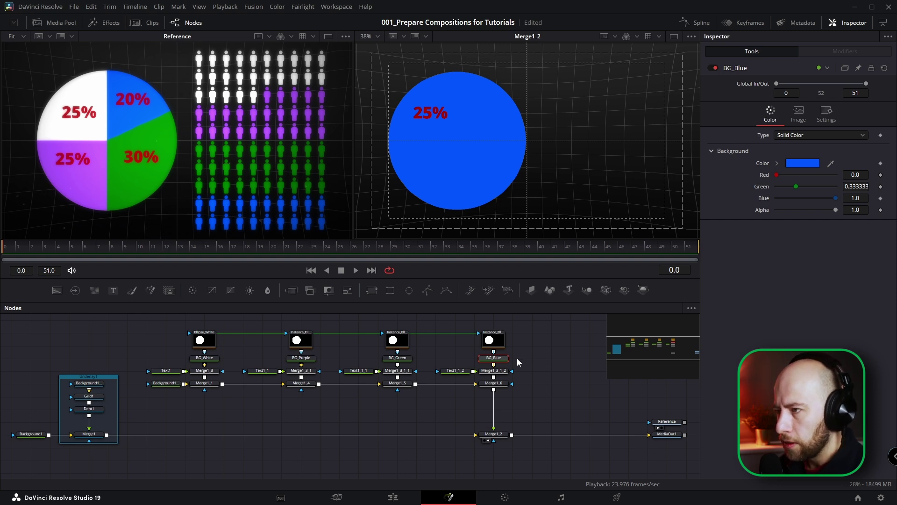
# Examine the white branch's nodes and the BG_Purple, BG_Green and BG_Blue backgrounds to compare their stacking order
pyautogui.moveTo(518, 361); pyautogui.dragTo(524, 369)
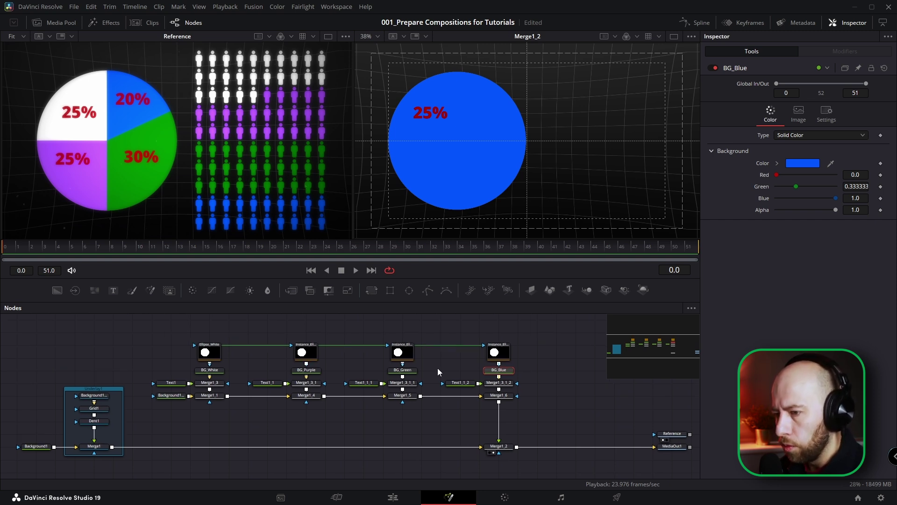
pyautogui.moveTo(223, 350); pyautogui.dragTo(208, 347)
pyautogui.moveTo(179, 315); pyautogui.dragTo(208, 402)
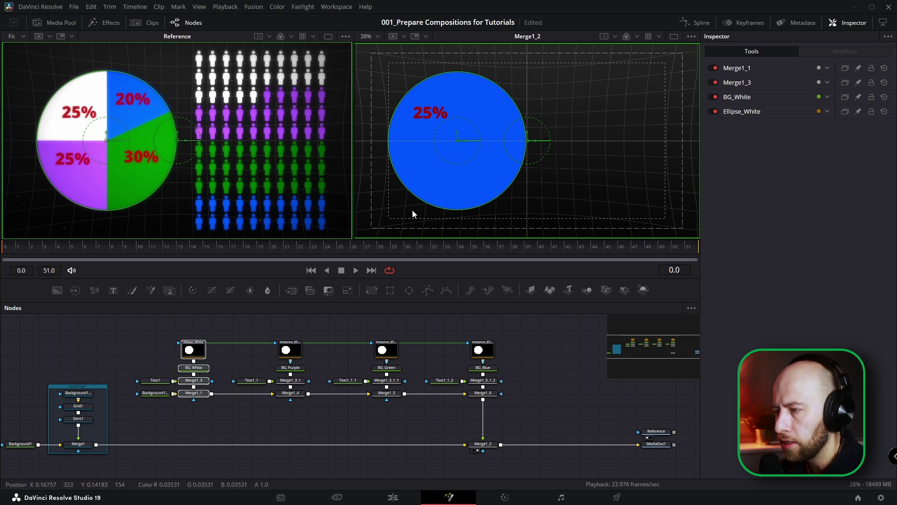
pyautogui.click(289, 370)
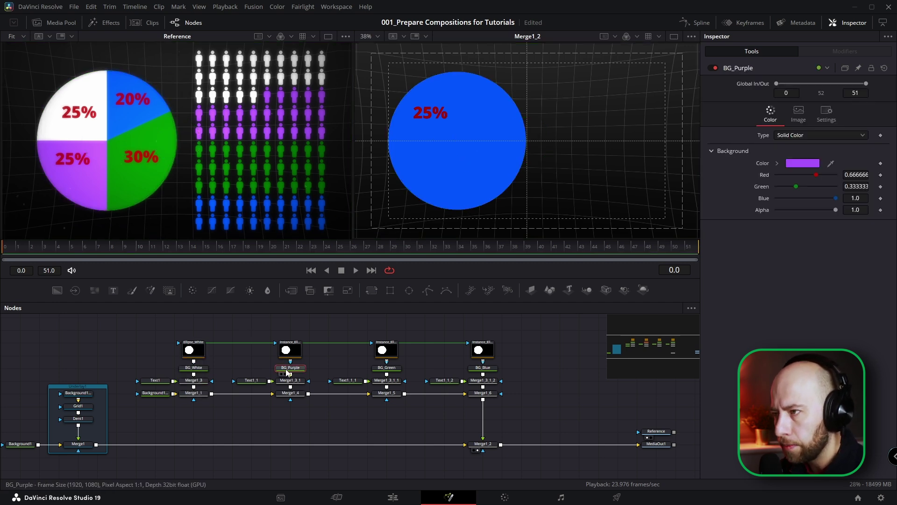
pyautogui.click(387, 369)
pyautogui.click(480, 370)
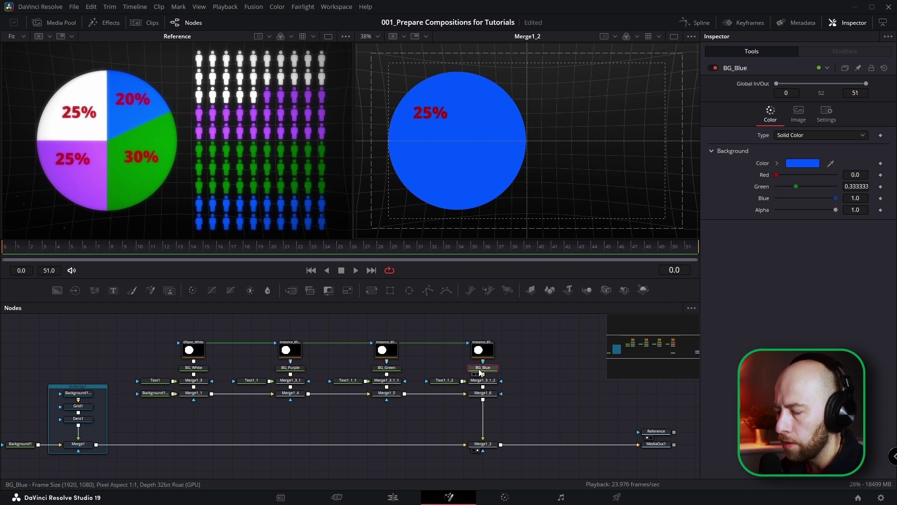
# Open the Pie Chart 3D clip from the timeline in Fusion and show Merge3D1 in a single viewer
pyautogui.click(395, 499)
pyautogui.moveTo(633, 253); pyautogui.dragTo(651, 259)
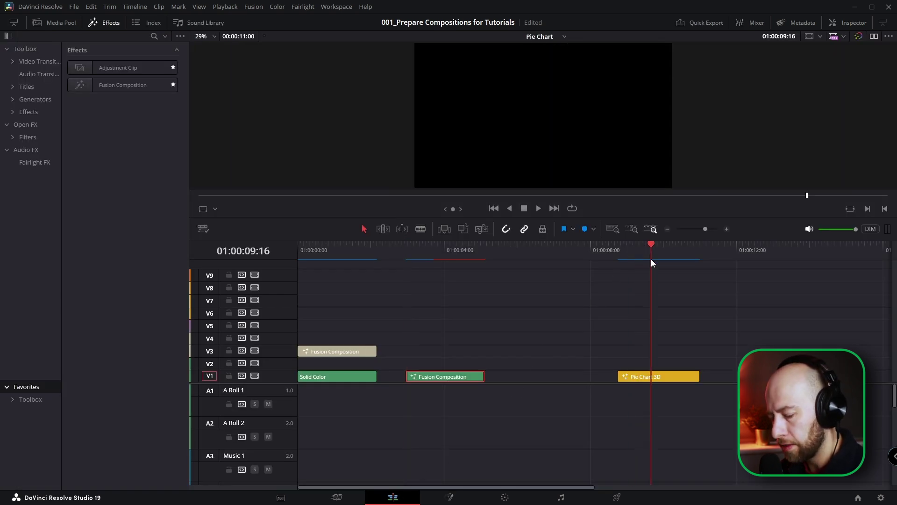
pyautogui.click(455, 499)
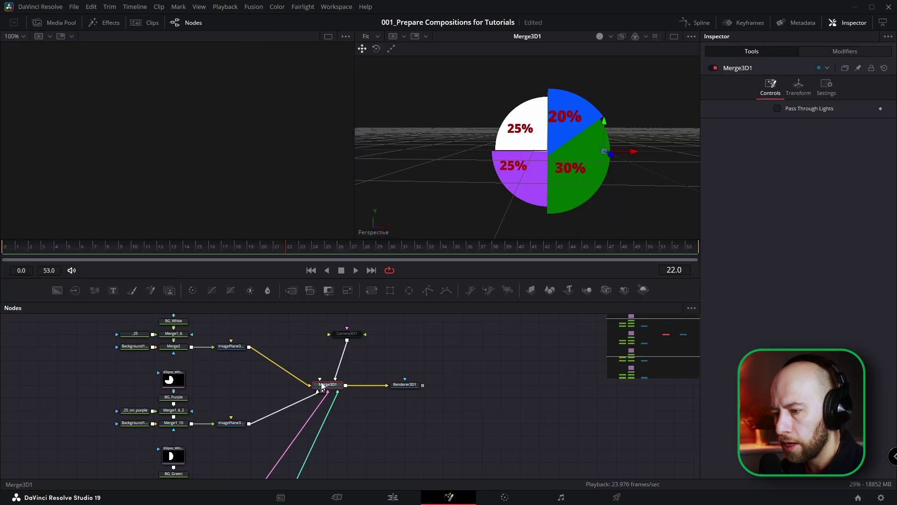
pyautogui.click(674, 36)
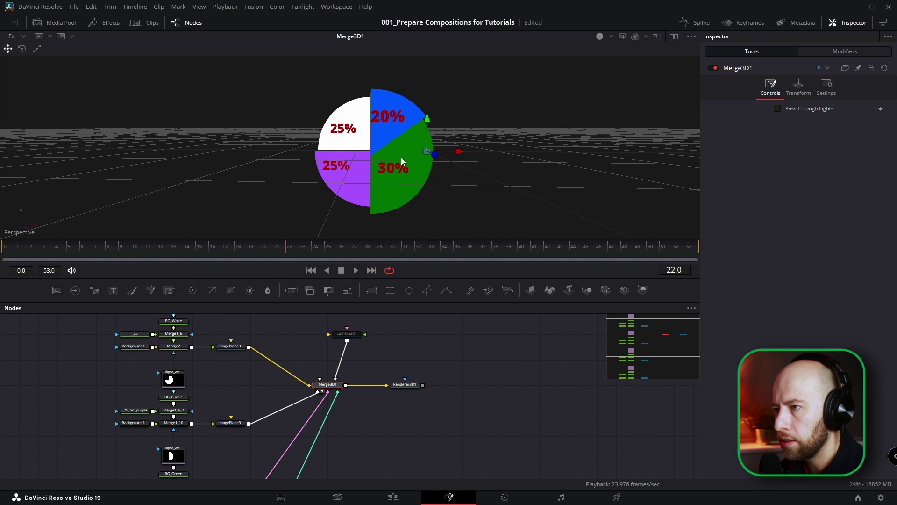
# Examine the 3D pie chart from the side to see how the four colored segments are layered in depth
pyautogui.scroll(2, 401, 157)
pyautogui.scroll(-2, 401, 151)
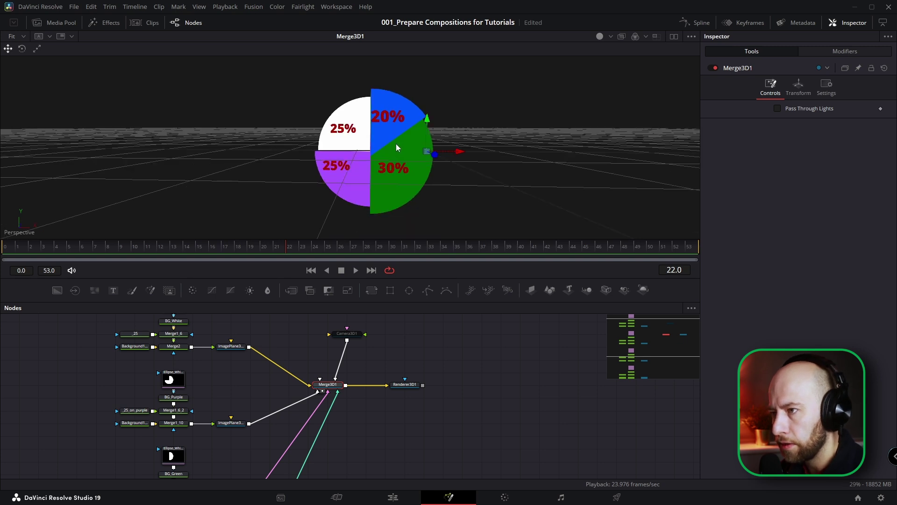
pyautogui.press('alt')
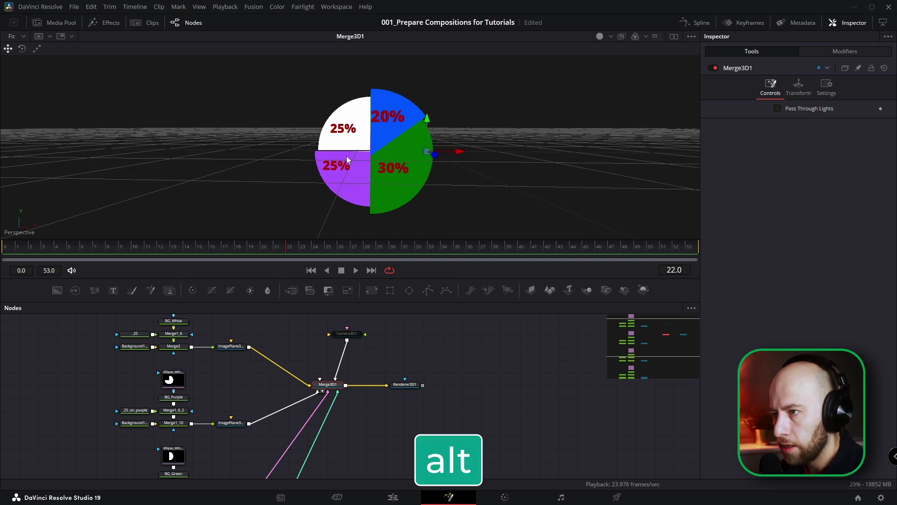
pyautogui.moveTo(347, 156)
pyautogui.mouseDown()
pyautogui.moveTo(485, 157)
pyautogui.moveTo(326, 144)
pyautogui.moveTo(346, 146)
pyautogui.mouseUp()
pyautogui.scroll(2, 397, 158)
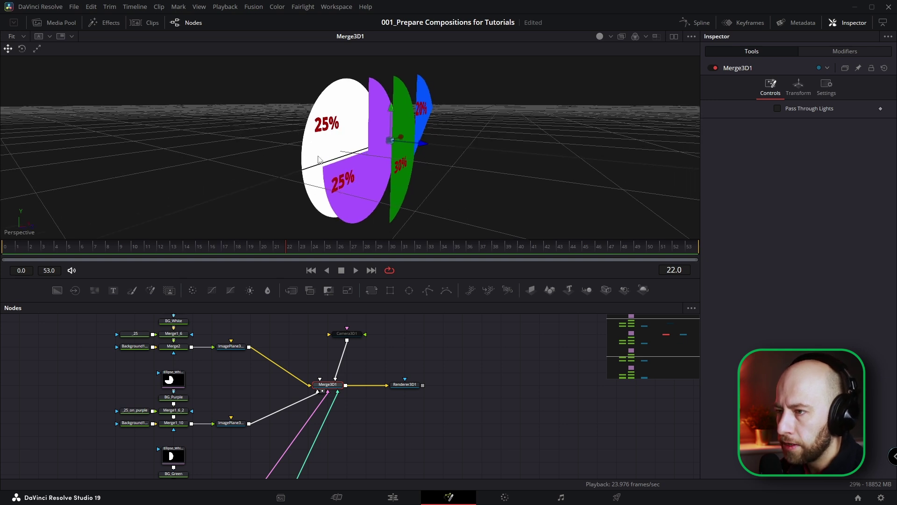
pyautogui.moveTo(420, 136)
pyautogui.mouseDown()
pyautogui.moveTo(435, 140)
pyautogui.moveTo(392, 150)
pyautogui.moveTo(418, 154)
pyautogui.moveTo(470, 139)
pyautogui.moveTo(420, 146)
pyautogui.mouseUp()
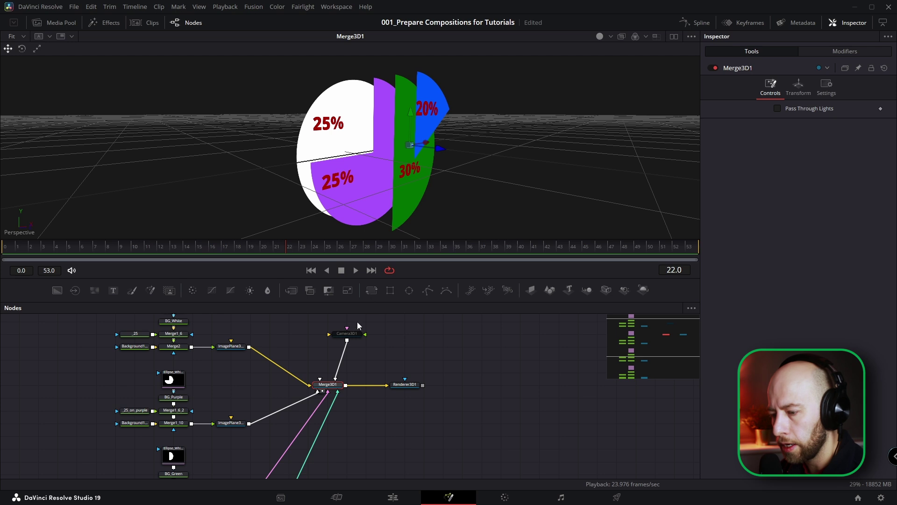
# Return to the V1 Fusion Composition clip on the timeline and open it in Fusion
pyautogui.click(392, 497)
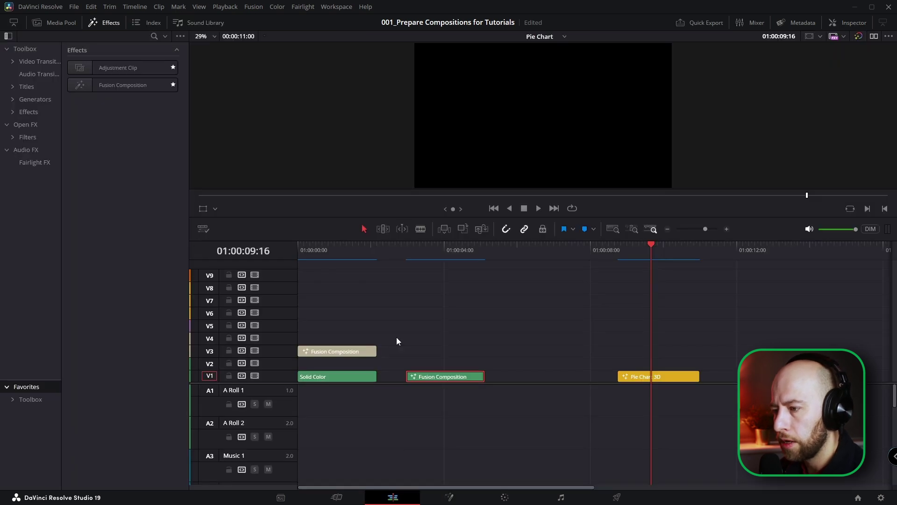
pyautogui.click(450, 244)
pyautogui.click(449, 497)
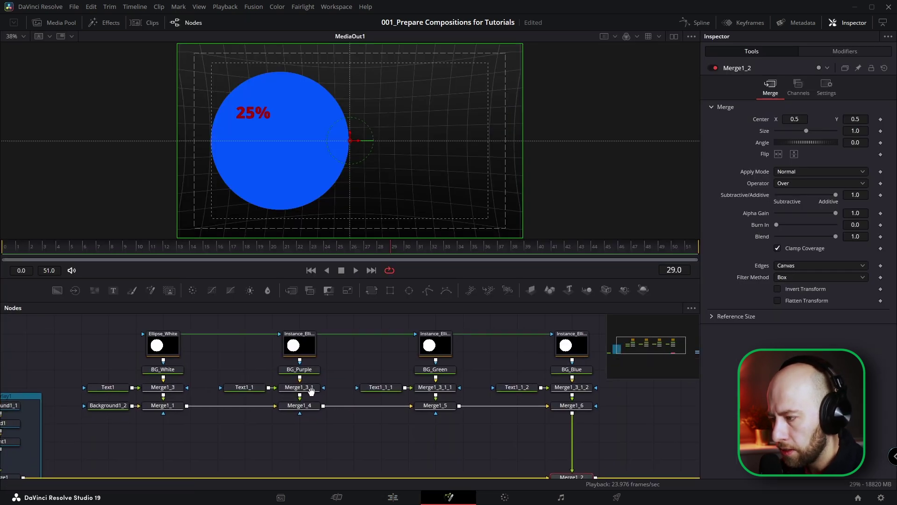
# Enlarge the node editor and hide the Inspector so all four segment branches fit in the node graph
pyautogui.moveTo(456, 279); pyautogui.dragTo(471, 157)
pyautogui.moveTo(456, 256); pyautogui.dragTo(428, 304)
pyautogui.scroll(2, 337, 336)
pyautogui.moveTo(288, 317); pyautogui.dragTo(361, 324)
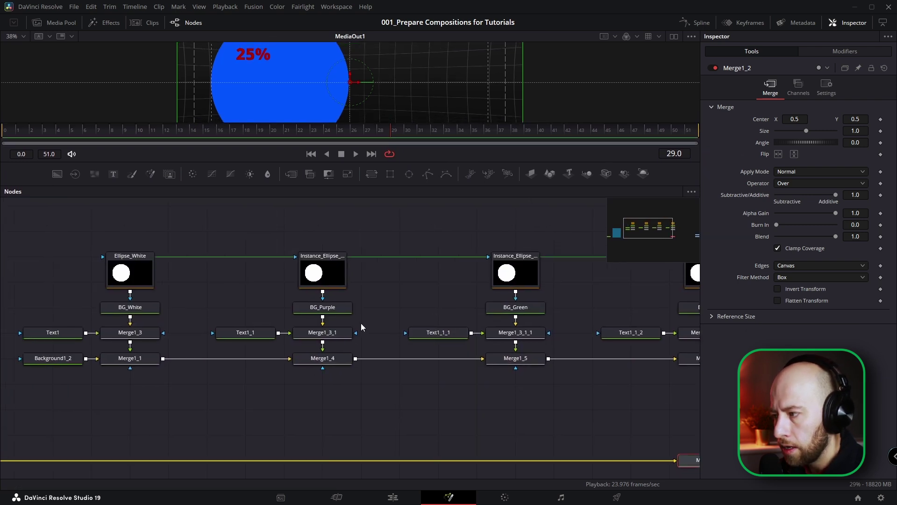
pyautogui.scroll(-3, 361, 324)
pyautogui.click(845, 23)
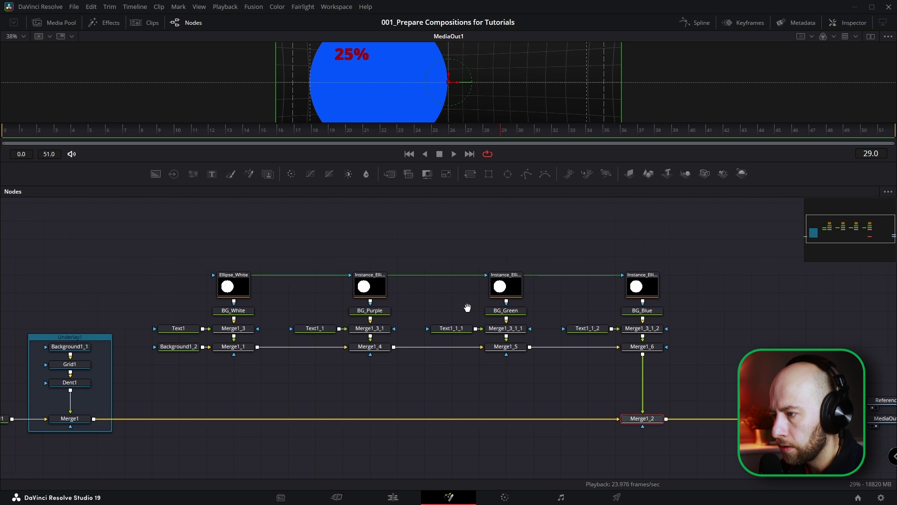
# Give the viewer more height and display Merge1_1 in it to check the white segment on its transparent background
pyautogui.scroll(3, 447, 317)
pyautogui.click(99, 358)
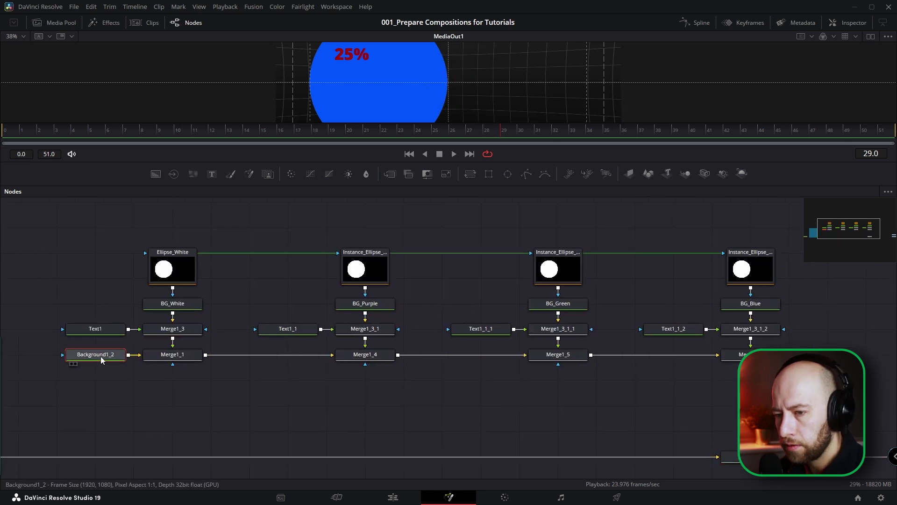
pyautogui.click(851, 24)
pyautogui.click(850, 24)
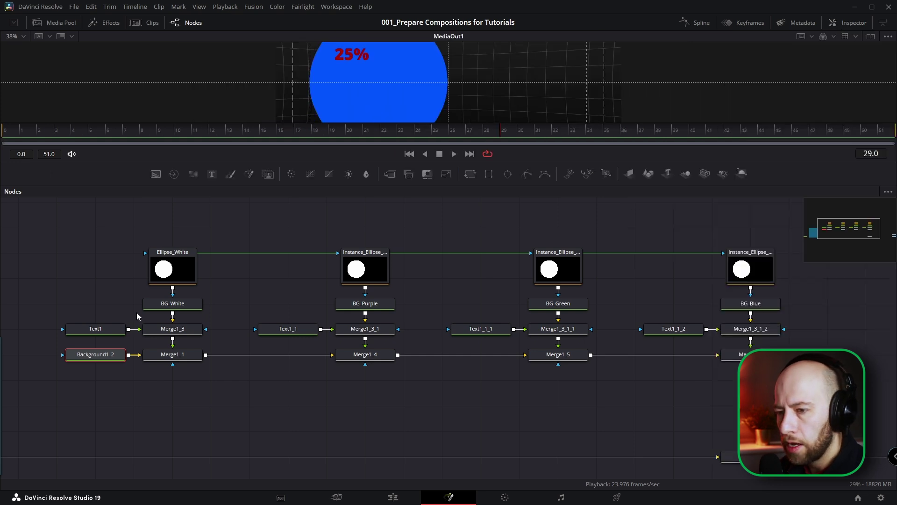
pyautogui.moveTo(380, 161); pyautogui.dragTo(380, 200)
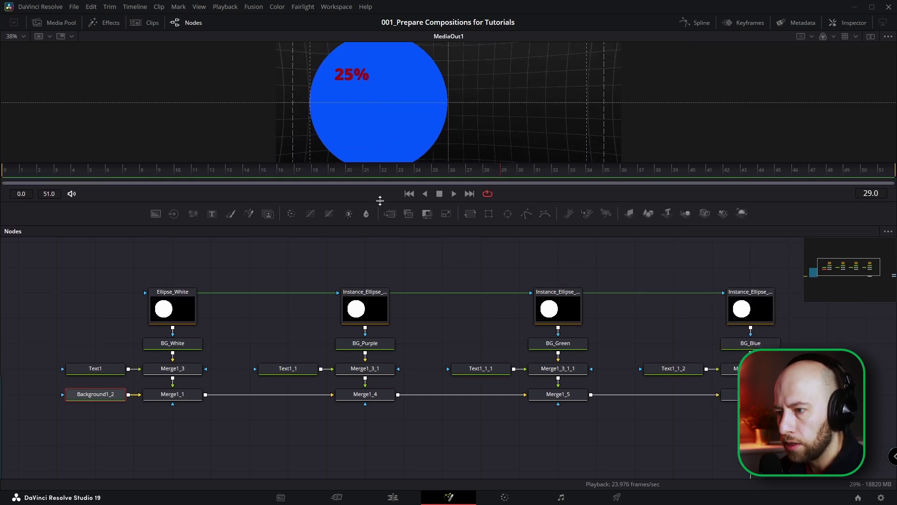
pyautogui.click(179, 401)
pyautogui.press('1')
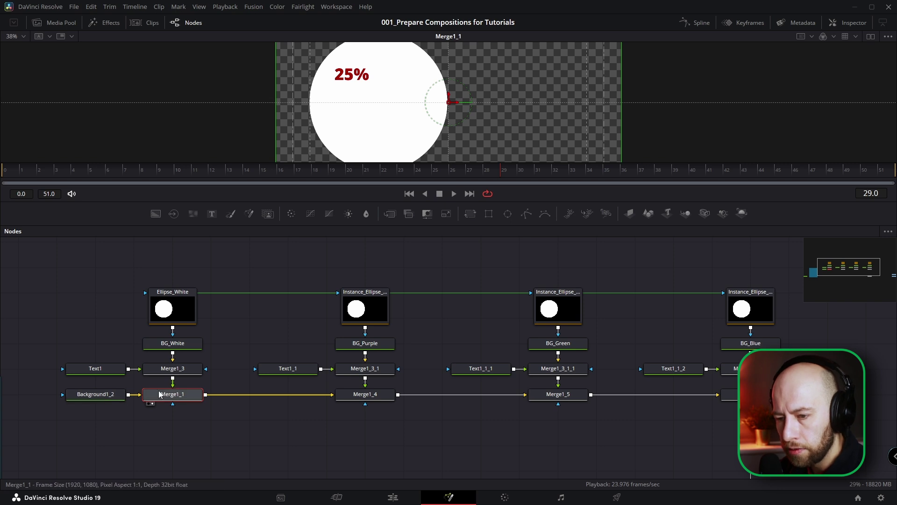
# Examine how Background1_2 and the white and purple branches feed into Merge1_1 and Merge1_4
pyautogui.click(111, 400)
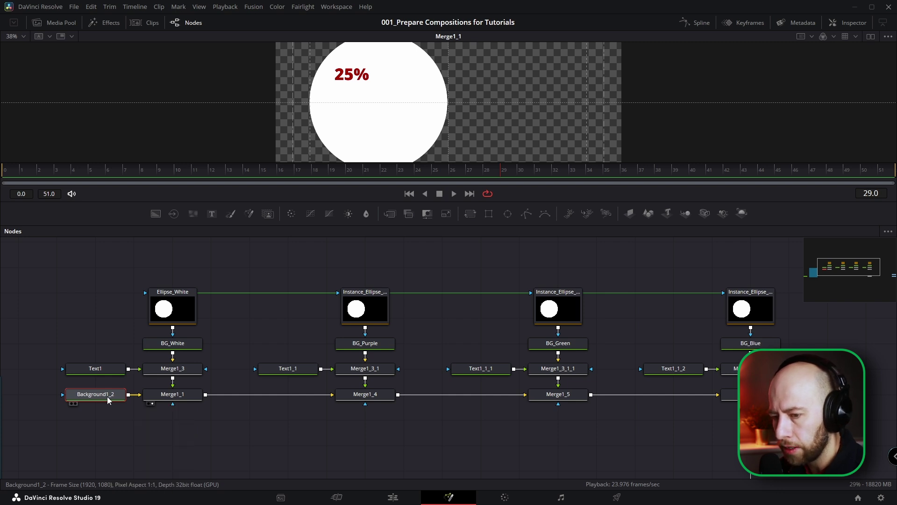
pyautogui.scroll(3, 179, 388)
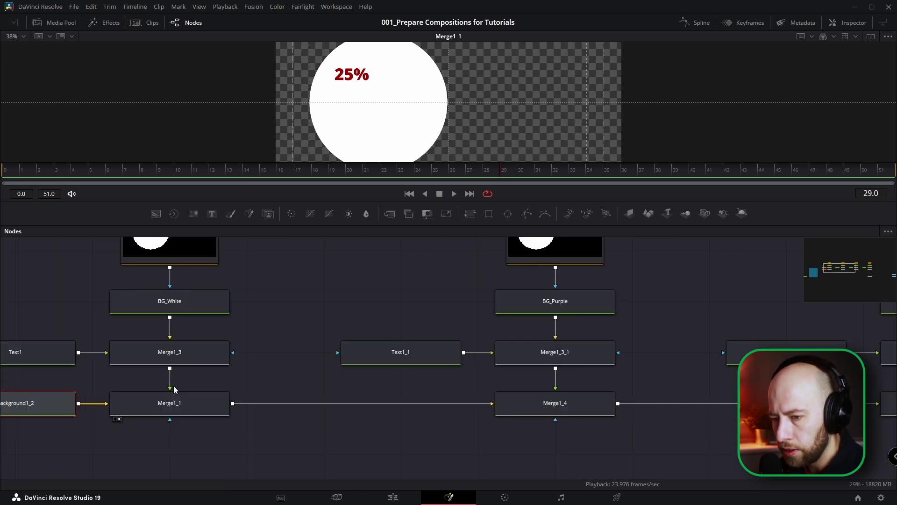
pyautogui.scroll(-2, 172, 386)
pyautogui.scroll(-2, 197, 386)
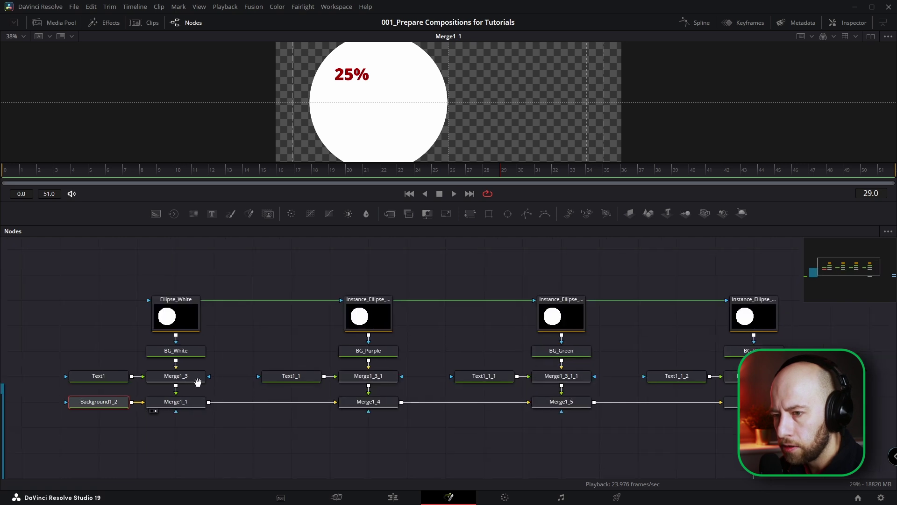
pyautogui.moveTo(214, 271); pyautogui.dragTo(176, 400)
pyautogui.moveTo(292, 267); pyautogui.dragTo(394, 384)
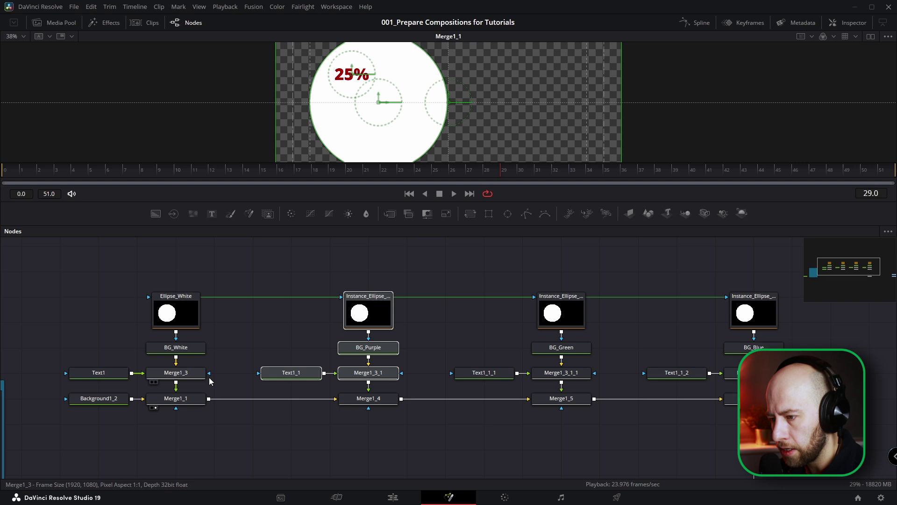
pyautogui.scroll(2, 368, 393)
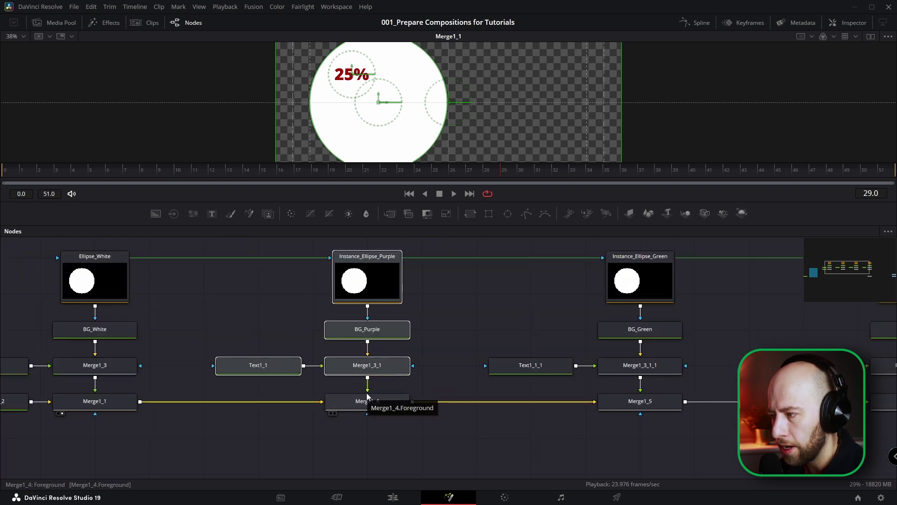
pyautogui.scroll(-2, 367, 396)
# View Merge1_4, Merge1_5 and Merge1_6 one after another to check the purple, green and blue circles
pyautogui.click(374, 403)
pyautogui.press('2')
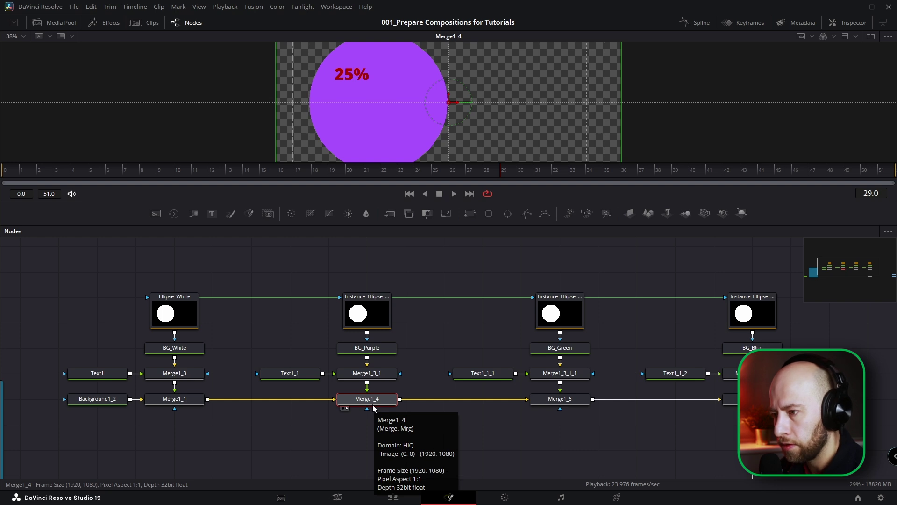
pyautogui.moveTo(585, 337); pyautogui.dragTo(468, 342)
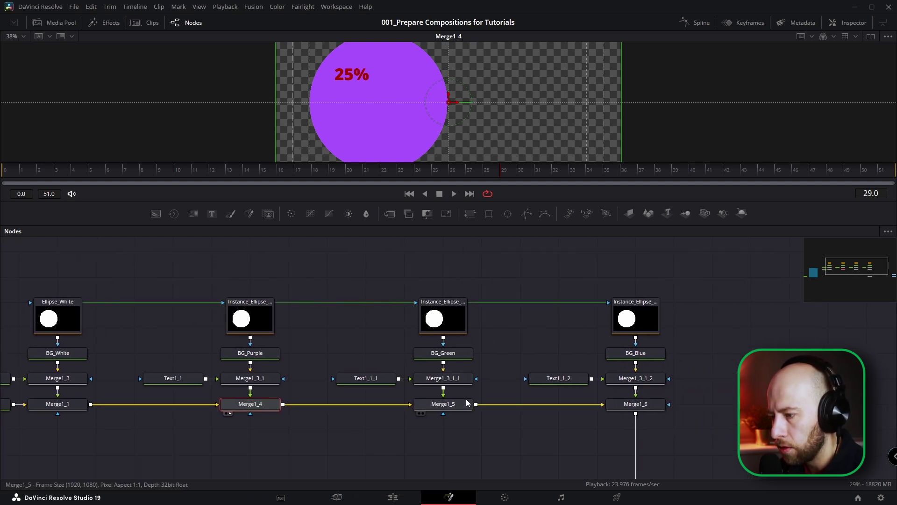
pyautogui.click(458, 405)
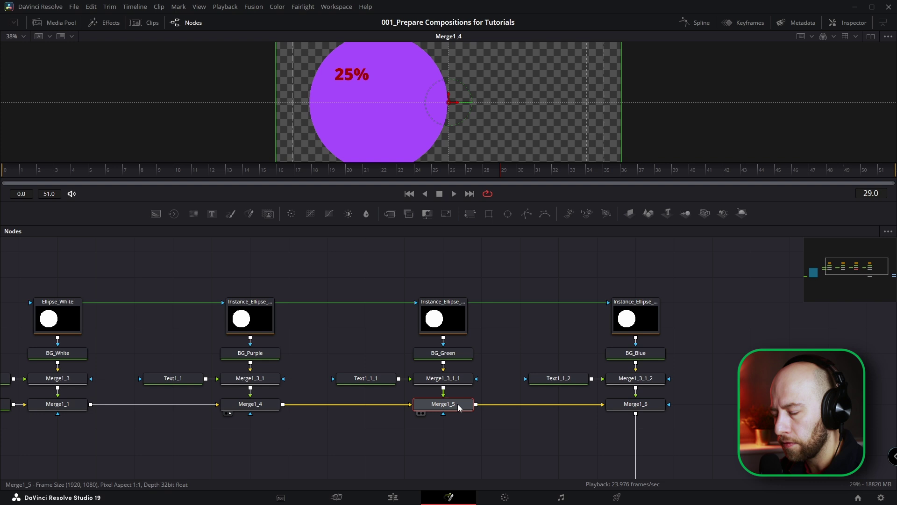
pyautogui.press('2')
pyautogui.moveTo(578, 406); pyautogui.dragTo(505, 408)
pyautogui.press('2')
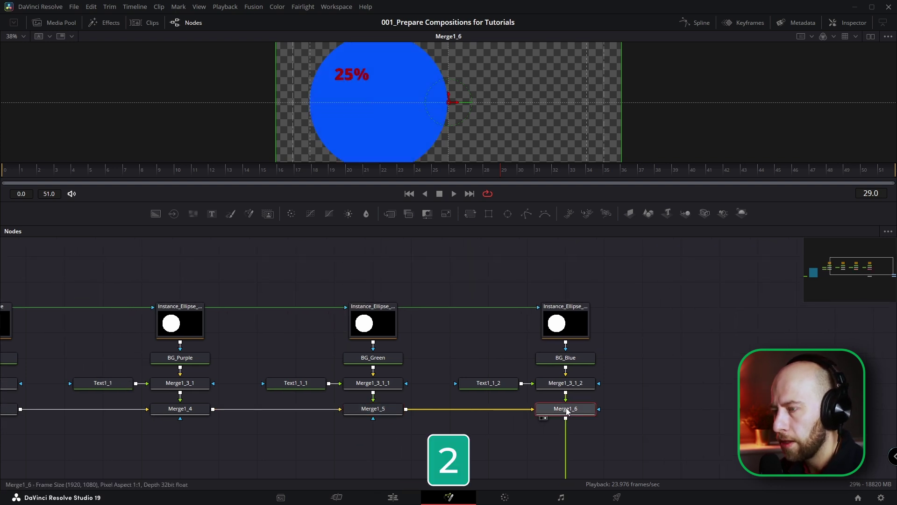
# View Merge1_2 to check the stacked segments merged over the grid background
pyautogui.scroll(-2, 568, 419)
pyautogui.moveTo(569, 419); pyautogui.dragTo(505, 366)
pyautogui.scroll(1, 510, 416)
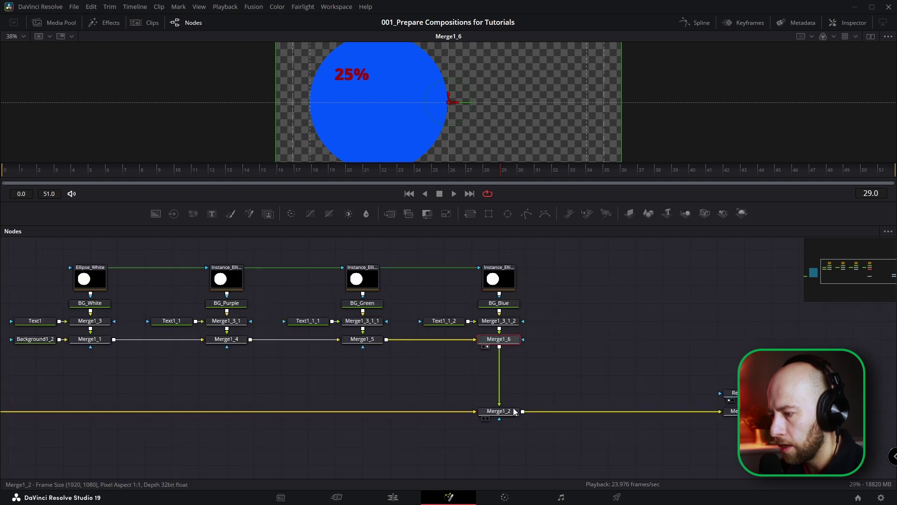
pyautogui.click(508, 417)
pyautogui.press('2')
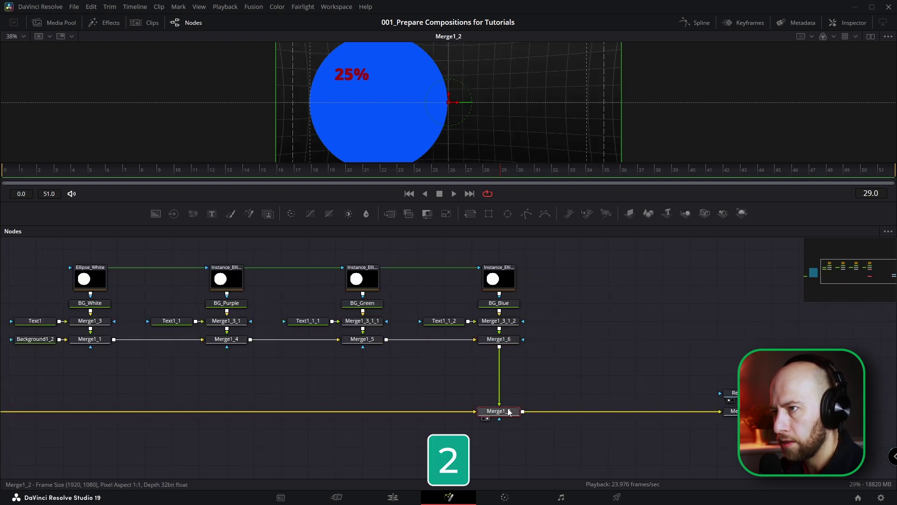
# Restore the dual-viewer layout with the Inspector shown and set the playhead to frame 50
pyautogui.scroll(-2, 479, 417)
pyautogui.moveTo(478, 415); pyautogui.dragTo(530, 407)
pyautogui.click(870, 37)
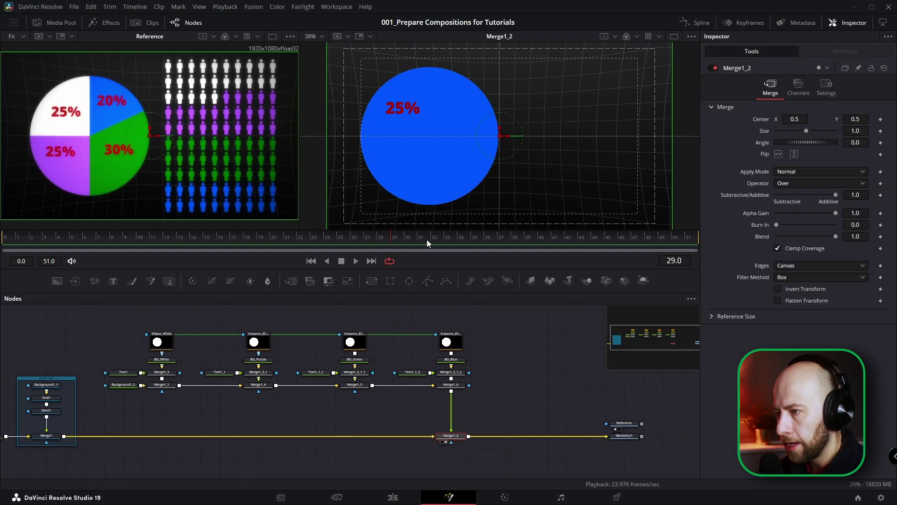
pyautogui.moveTo(423, 237); pyautogui.dragTo(673, 238)
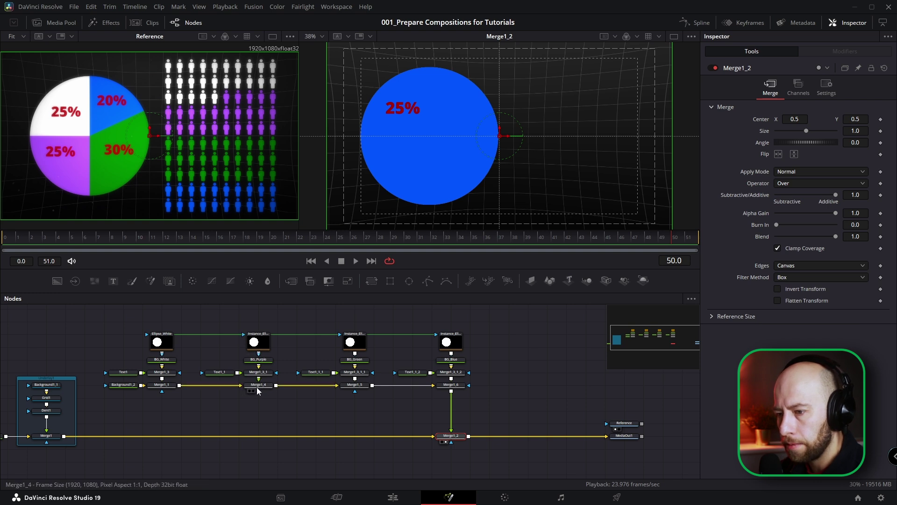
# View Merge1_4 and move the purple segment's Text1_1 label into the circle's lower-left quarter, at about X 0.20, Y 0.41
pyautogui.click(258, 386)
pyautogui.scroll(2, 224, 373)
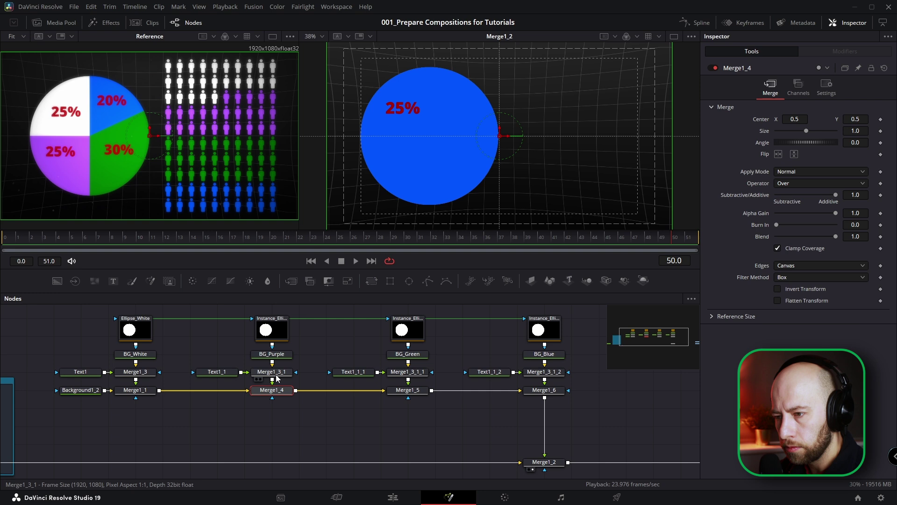
pyautogui.press('2')
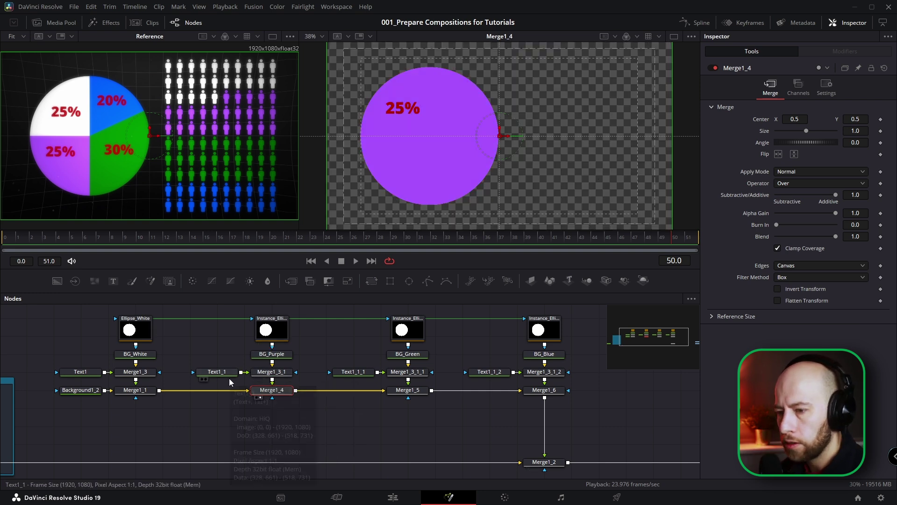
pyautogui.click(213, 372)
pyautogui.moveTo(402, 108); pyautogui.dragTo(398, 156)
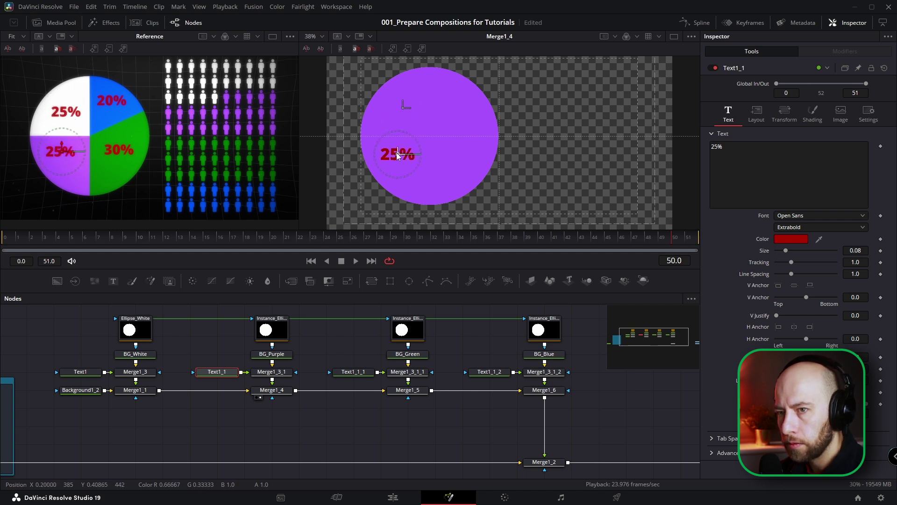
# View Merge1_5 and move the green segment's Text1_1_1 label to the circle's lower right, at about X 0.40, Y 0.40
pyautogui.click(405, 391)
pyautogui.press('2')
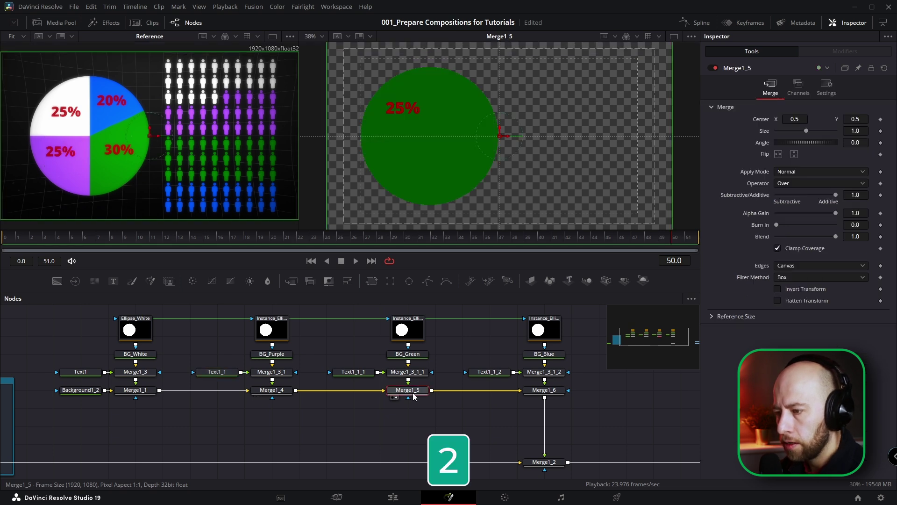
pyautogui.click(366, 372)
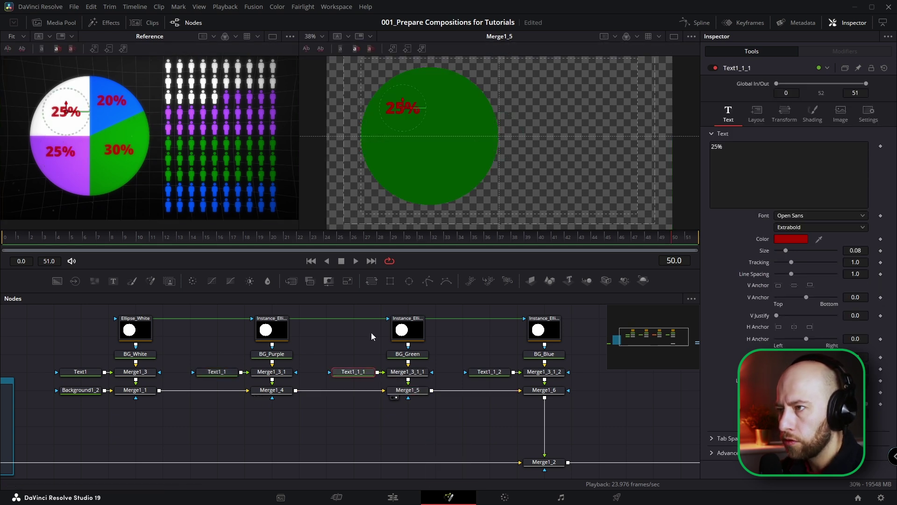
pyautogui.moveTo(398, 110); pyautogui.dragTo(463, 155)
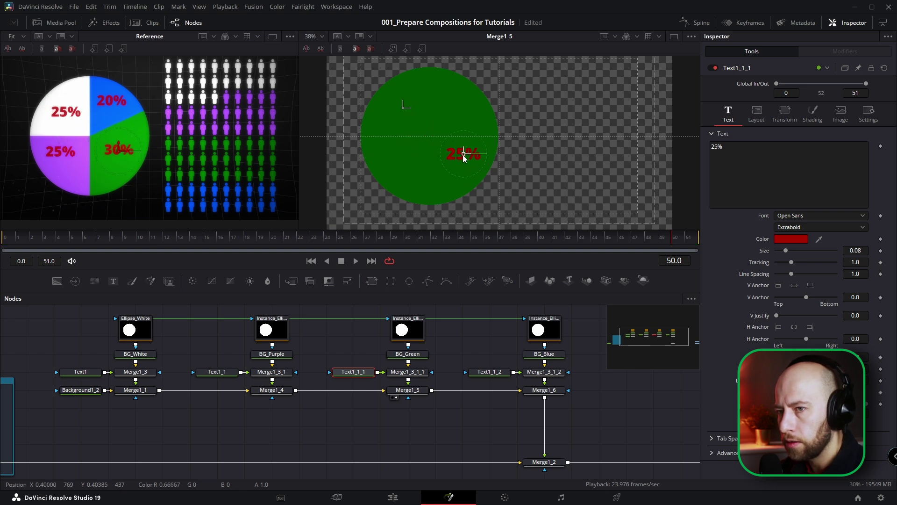
# View Merge1_6, move the blue segment's Text1_1_2 label to the circle's upper right, and select the green segment's Text1_1_1 node
pyautogui.click(546, 390)
pyautogui.press('2')
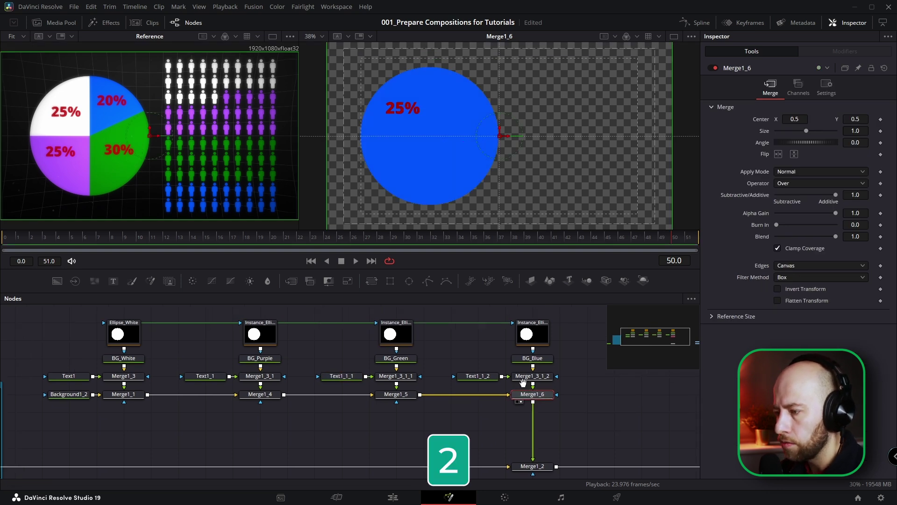
pyautogui.click(451, 376)
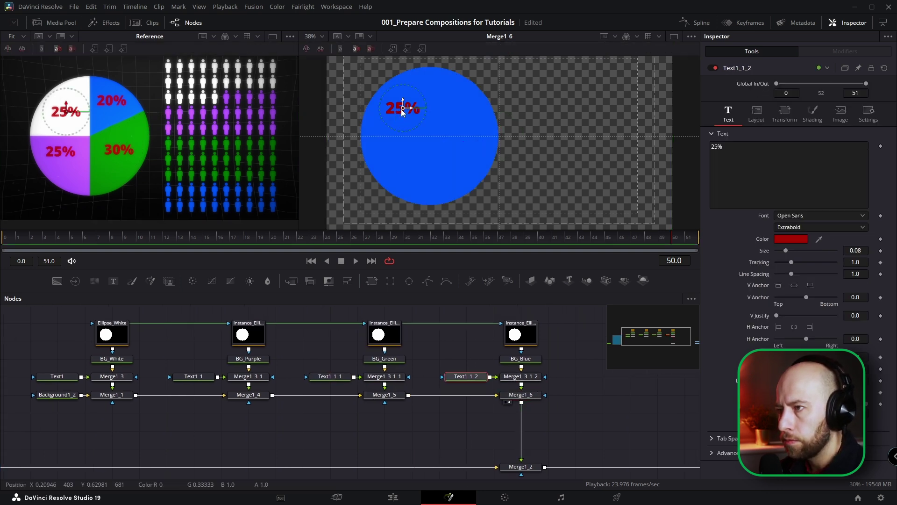
pyautogui.moveTo(403, 111); pyautogui.dragTo(454, 97)
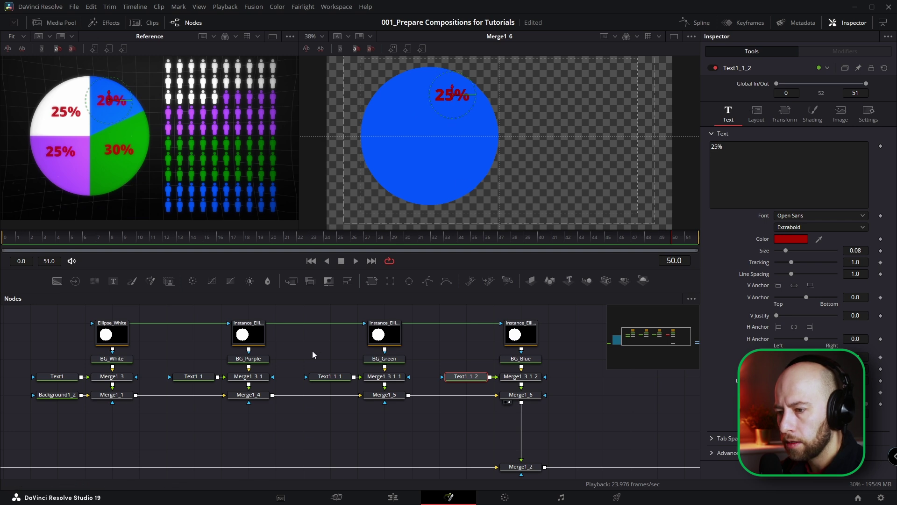
pyautogui.click(327, 379)
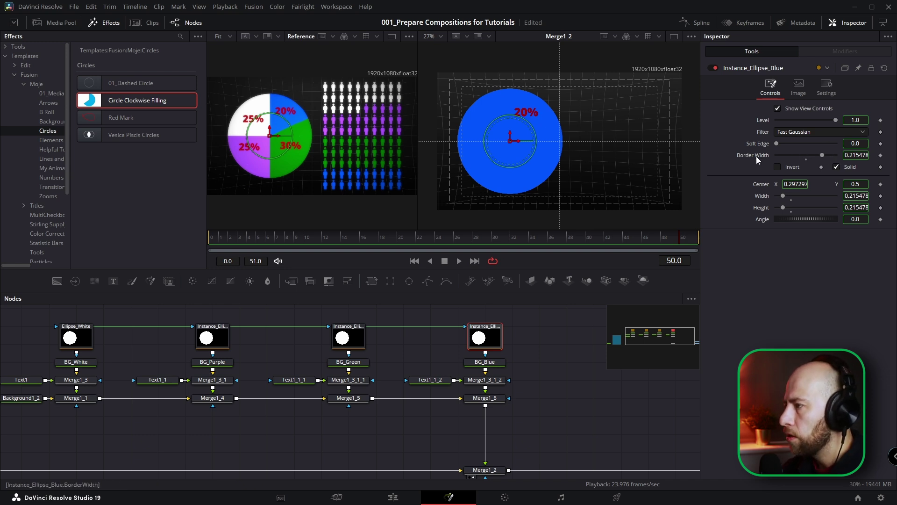
# Link the Border Width of Instance_Ellipse_Blue to its Width with an expression
pyautogui.doubleClick(856, 155)
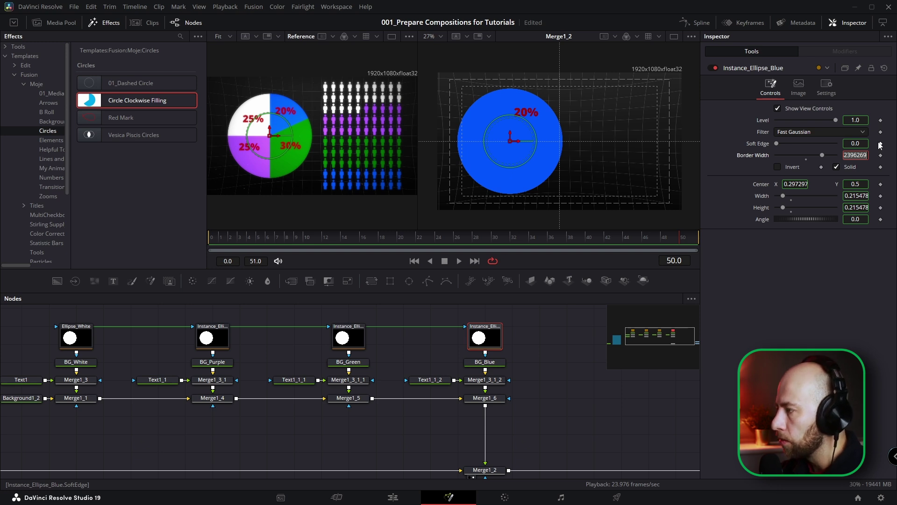
pyautogui.write('=')
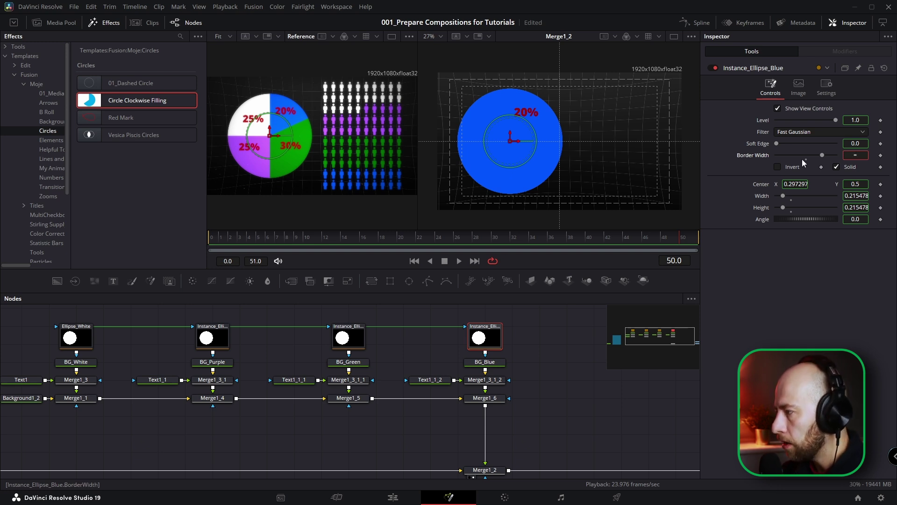
pyautogui.press('Tab')
pyautogui.click(785, 167)
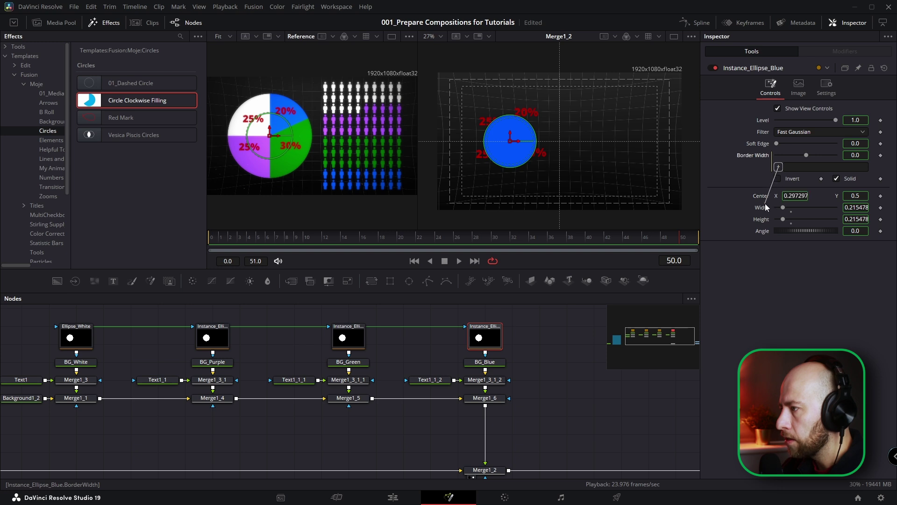
pyautogui.write('Width')
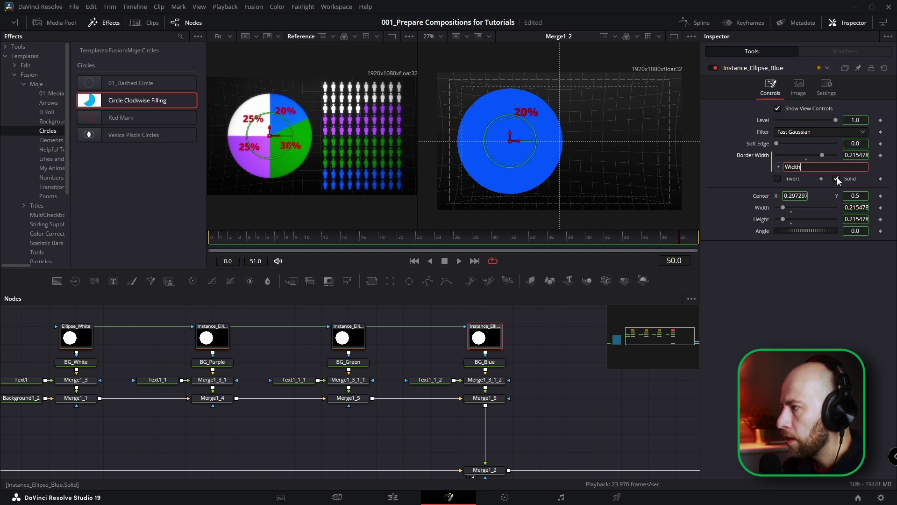
# Turn off Solid for Instance_Ellipse_Blue and set its Length to about -0.134 to form a clockwise wedge behind the 20% label
pyautogui.click(837, 180)
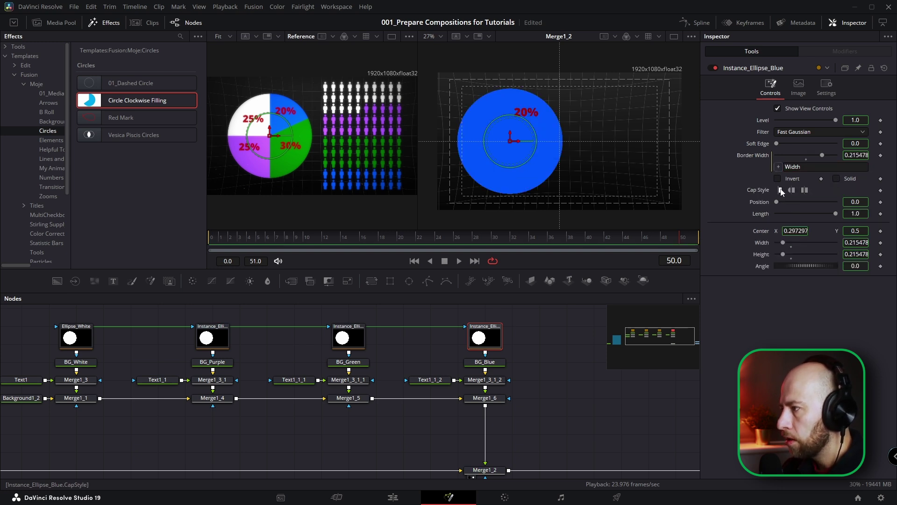
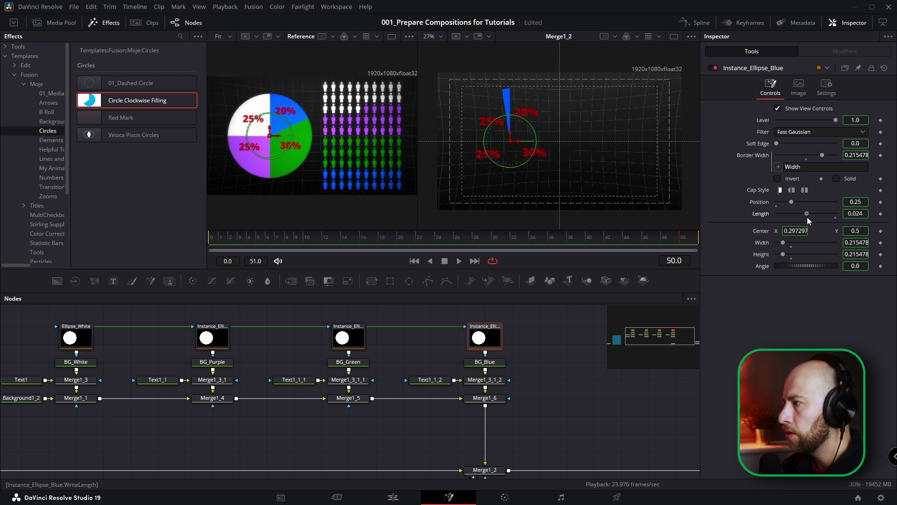
pyautogui.moveTo(807, 217)
pyautogui.mouseDown()
pyautogui.moveTo(775, 212)
pyautogui.moveTo(803, 214)
pyautogui.mouseUp()
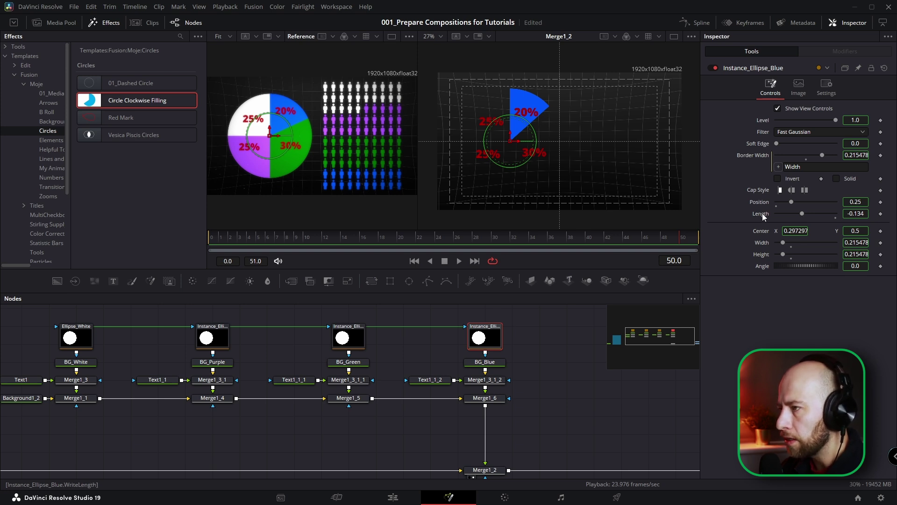
pyautogui.rightClick(762, 213)
pyautogui.click(786, 284)
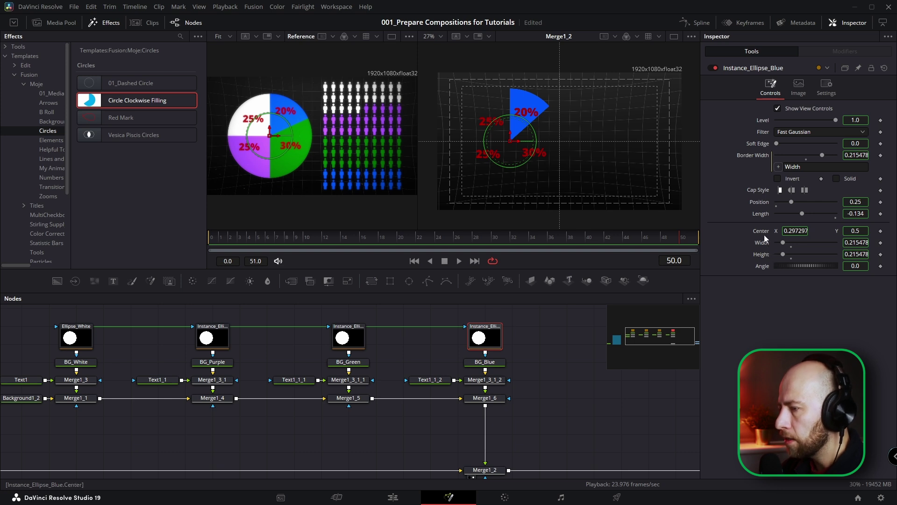
# Deinstance the Length parameter on Instance_Ellipse_Blue and on Instance_Ellipse_Green
pyautogui.rightClick(761, 215)
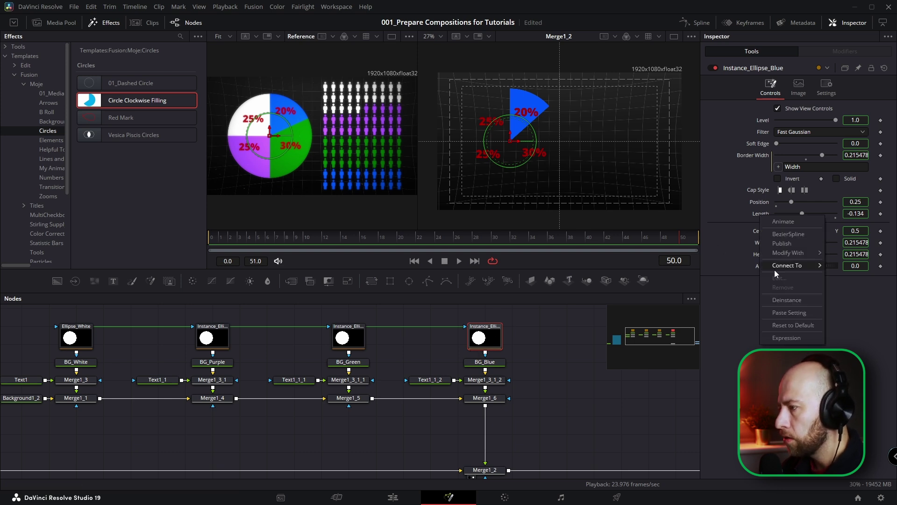
pyautogui.click(787, 301)
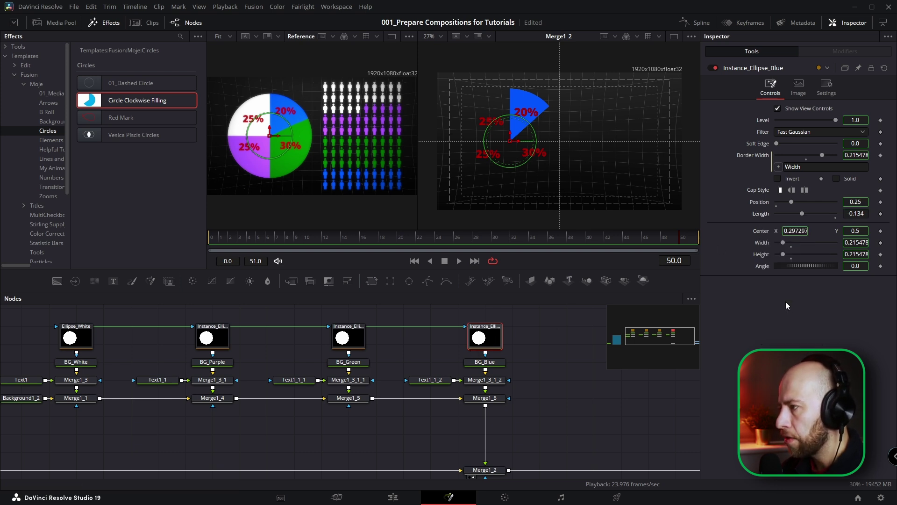
pyautogui.click(354, 344)
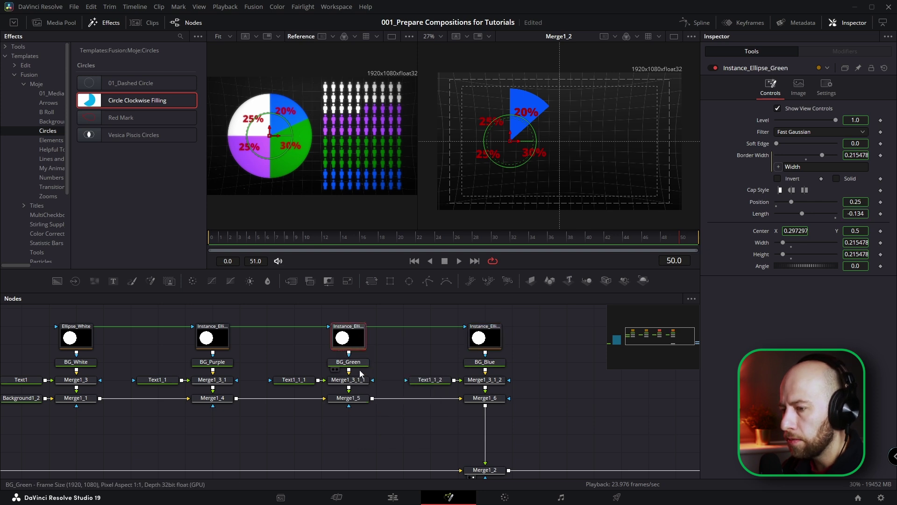
pyautogui.rightClick(765, 214)
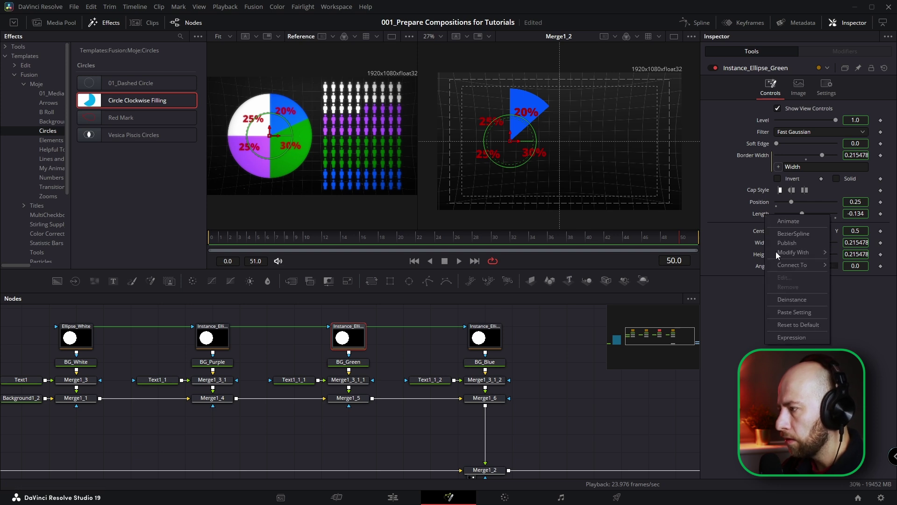
pyautogui.click(786, 299)
# Set the Length of Instance_Ellipse_Green to -0.5 so the green wedge fills down to the circle's bottom
pyautogui.moveTo(801, 215); pyautogui.dragTo(793, 213)
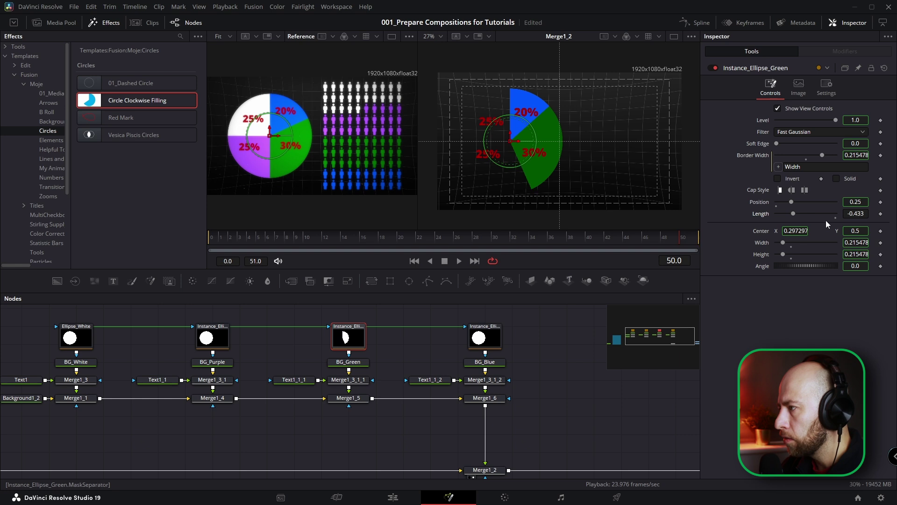
pyautogui.click(847, 215)
pyautogui.write('-')
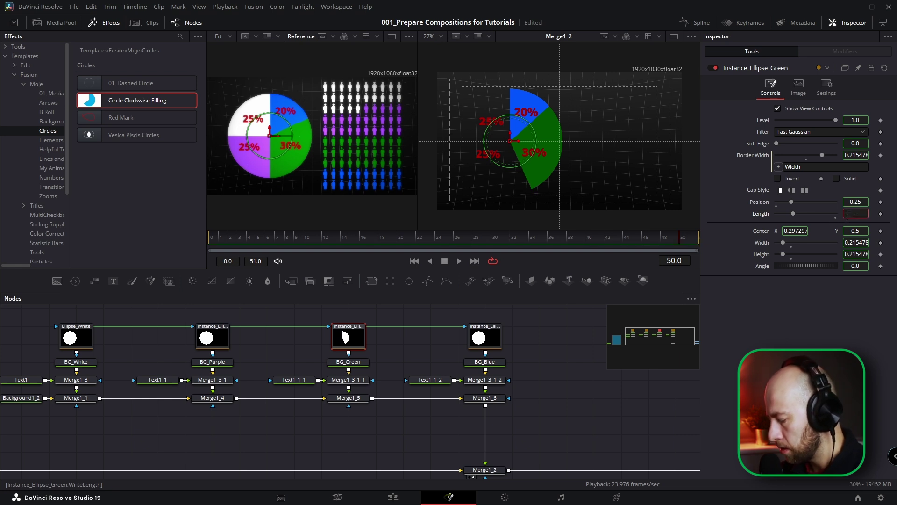
pyautogui.write('0.5')
pyautogui.press('Tab')
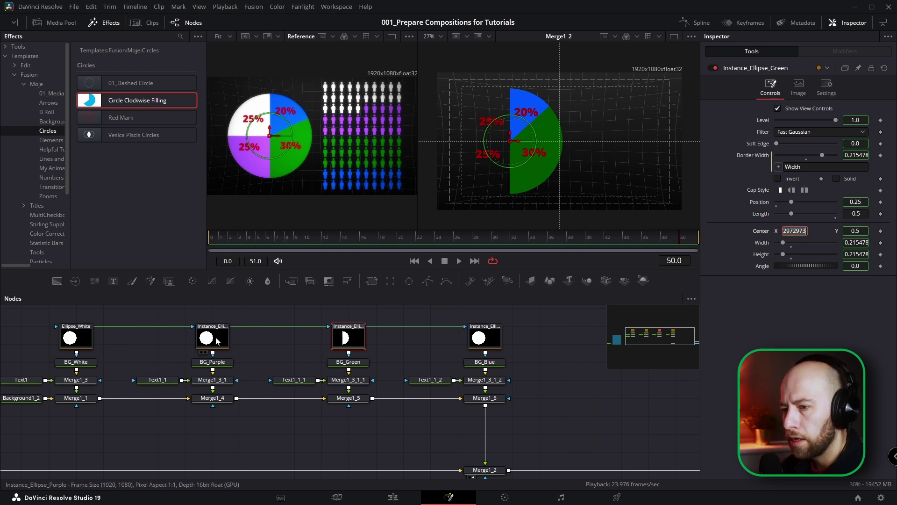
# Deinstance the Length of Instance_Ellipse_Purple and set it to about -0.75 to form the lower-left quarter
pyautogui.click(218, 341)
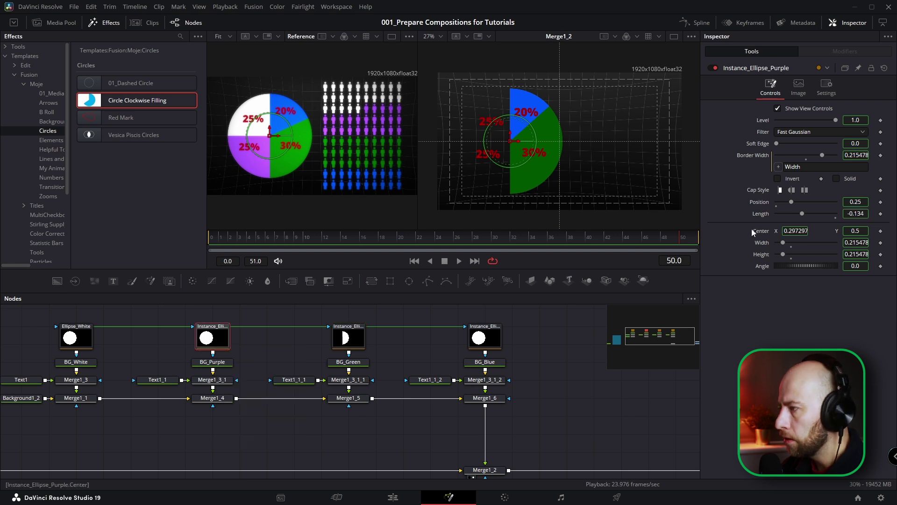
pyautogui.rightClick(763, 215)
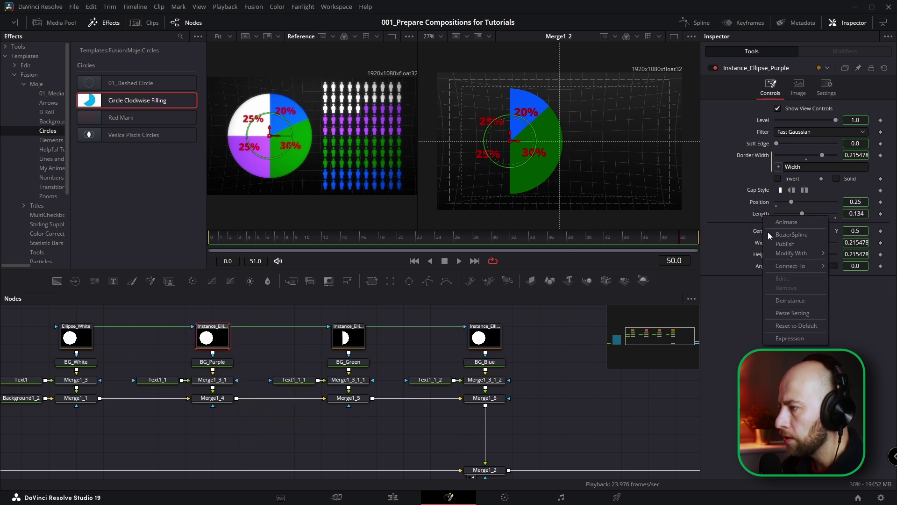
pyautogui.click(796, 301)
pyautogui.moveTo(798, 214); pyautogui.dragTo(784, 214)
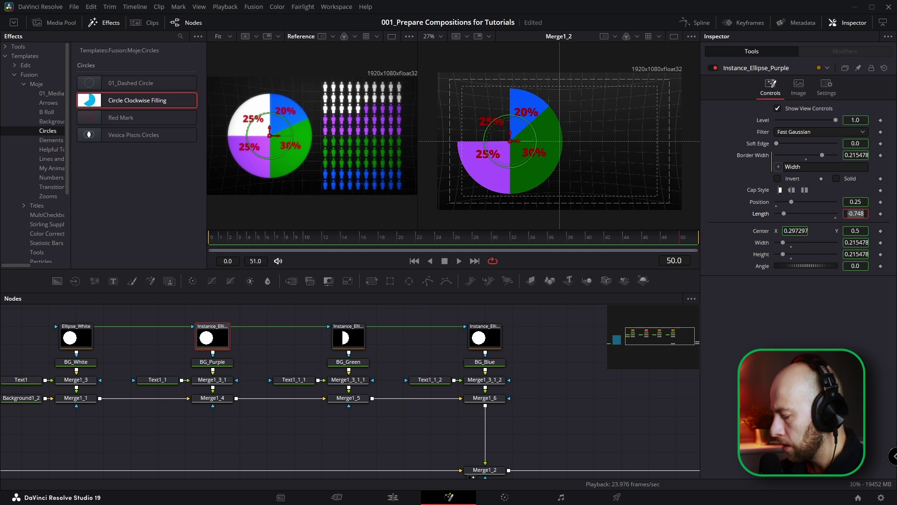
pyautogui.press('Tab')
# Set the Length of Ellipse_White to -1.0 to complete the circle and keyframe it at frame 50
pyautogui.click(73, 336)
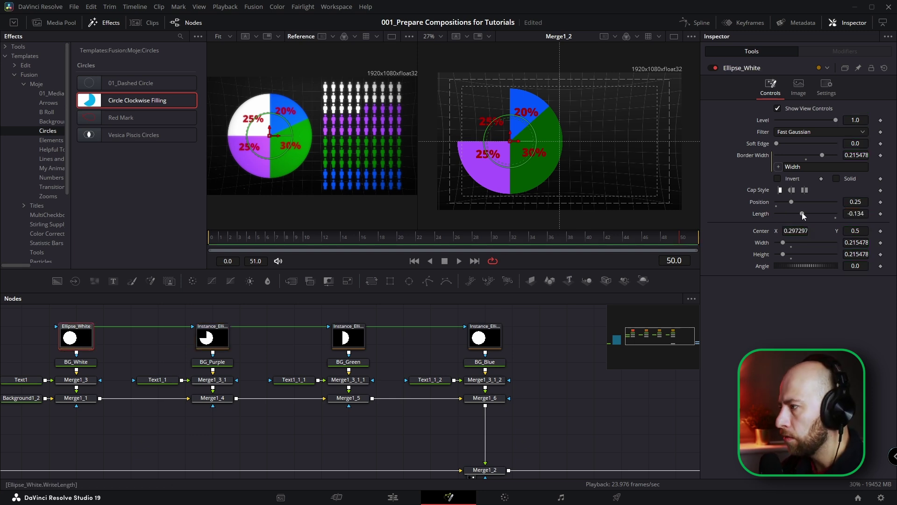
pyautogui.moveTo(807, 215); pyautogui.dragTo(777, 214)
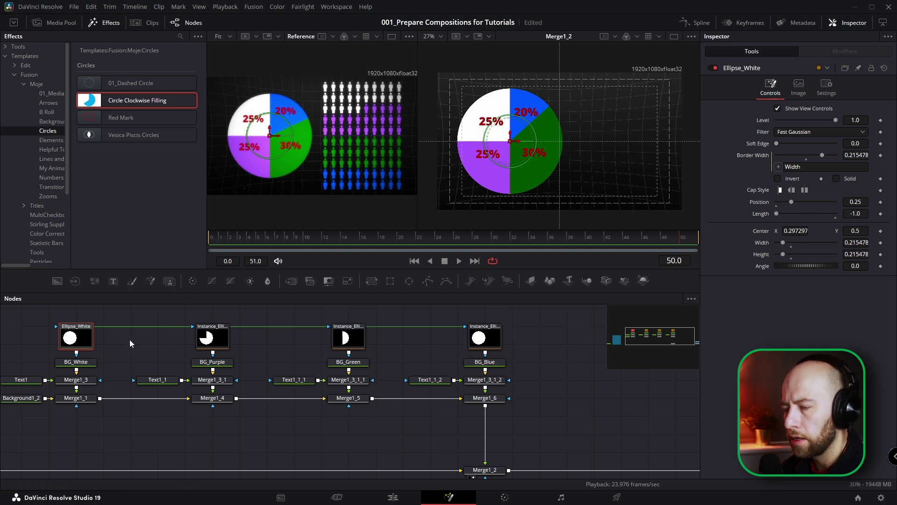
pyautogui.click(881, 214)
# Add Length keyframes at frame 50 on the purple, green and blue instanced ellipses
pyautogui.click(211, 340)
pyautogui.click(881, 215)
pyautogui.click(354, 341)
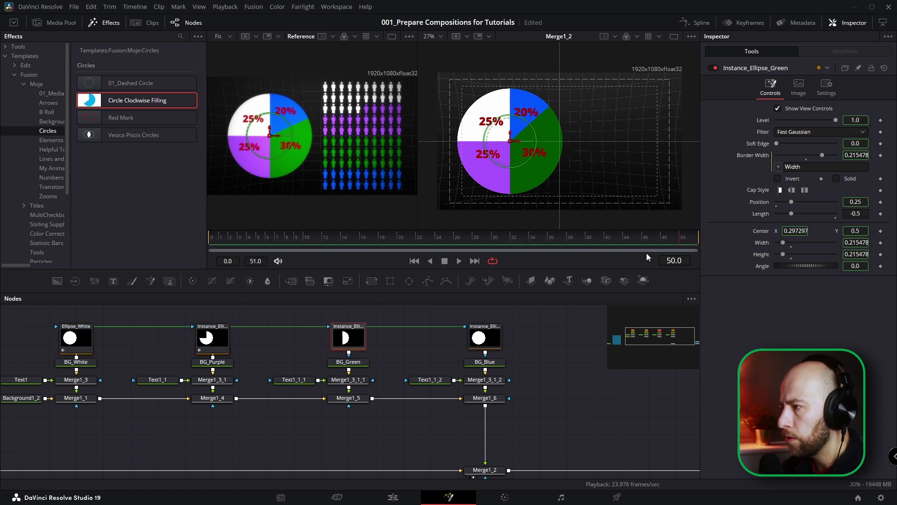
pyautogui.click(881, 214)
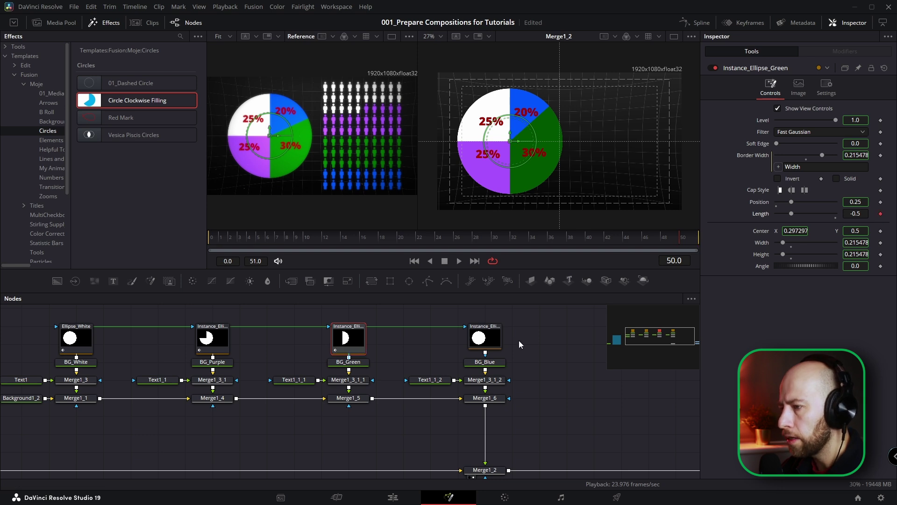
pyautogui.click(484, 339)
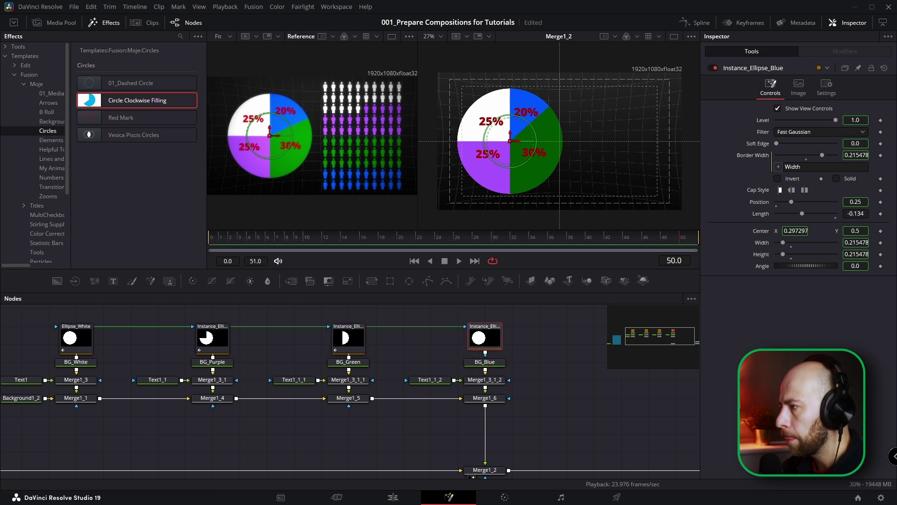
pyautogui.click(881, 214)
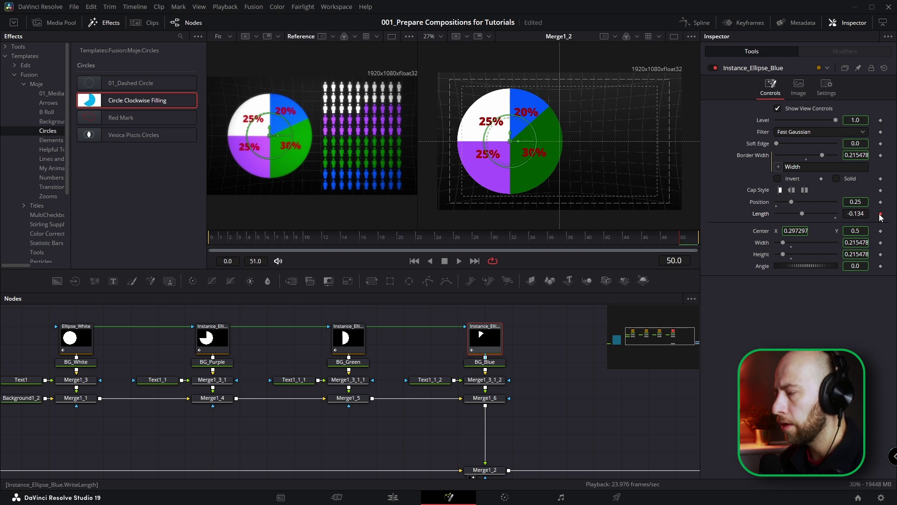
# Hide the effects library and, at frame 0, set the Length of all four ellipse masks to 0
pyautogui.moveTo(676, 240)
pyautogui.mouseDown()
pyautogui.moveTo(591, 259)
pyautogui.moveTo(249, 240)
pyautogui.mouseUp()
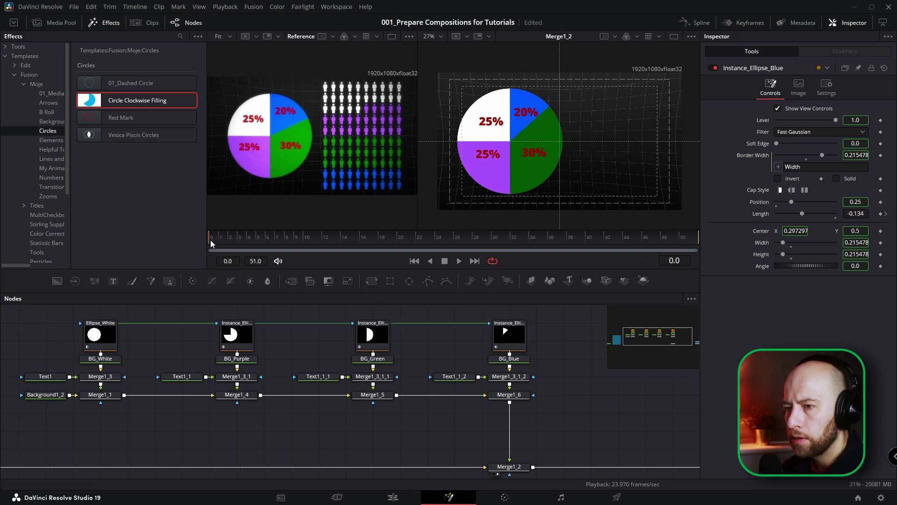
pyautogui.click(105, 27)
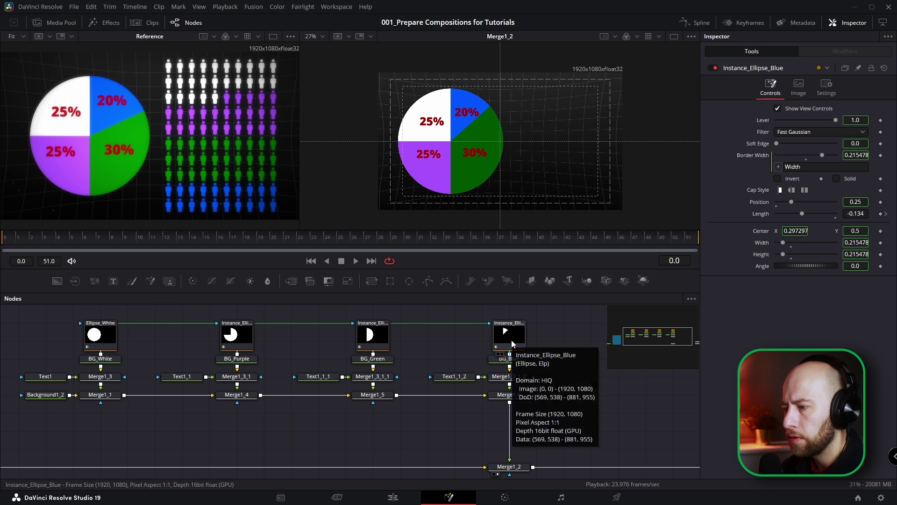
pyautogui.click(105, 336)
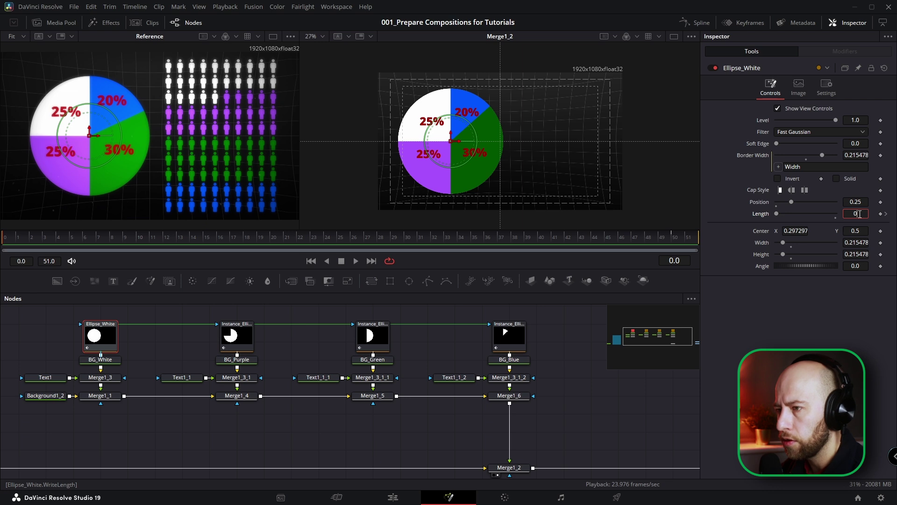
pyautogui.press('Tab')
pyautogui.click(237, 336)
pyautogui.doubleClick(857, 214)
pyautogui.write('0')
pyautogui.press('Tab')
pyautogui.click(370, 335)
pyautogui.doubleClick(856, 213)
pyautogui.write('0')
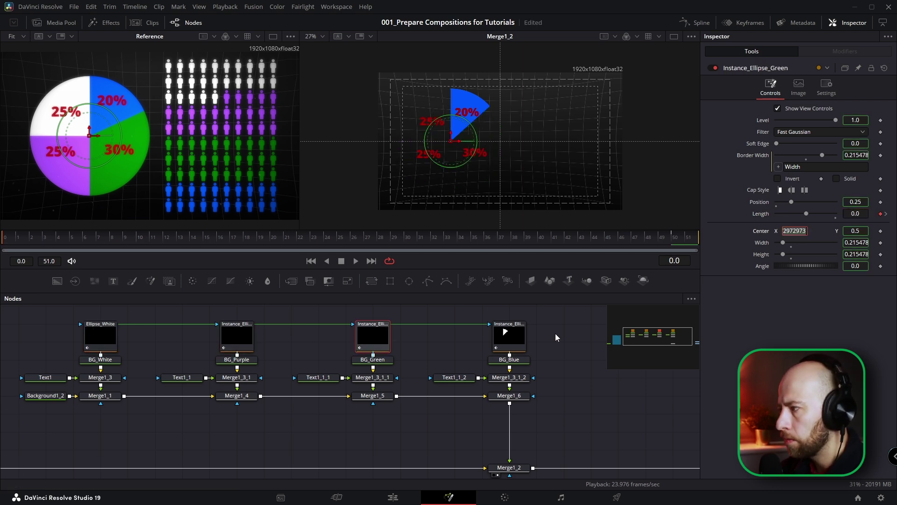
pyautogui.click(509, 336)
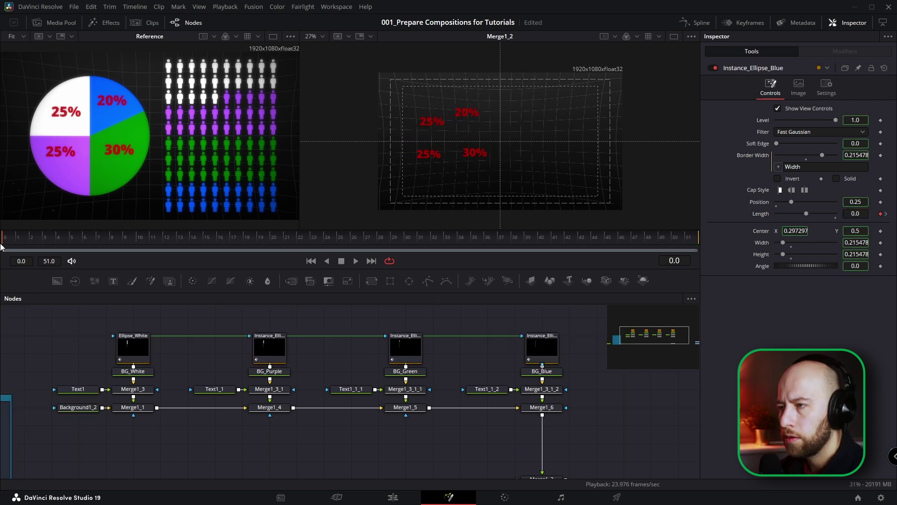
# Play back the pie chart animation and scrub through it to frame 51
pyautogui.press('space')
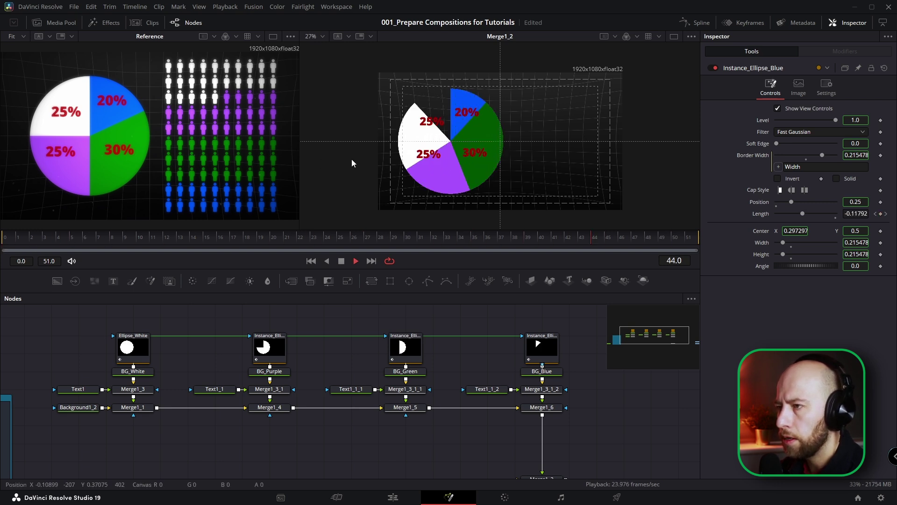
pyautogui.press('space')
pyautogui.moveTo(154, 239); pyautogui.dragTo(675, 242)
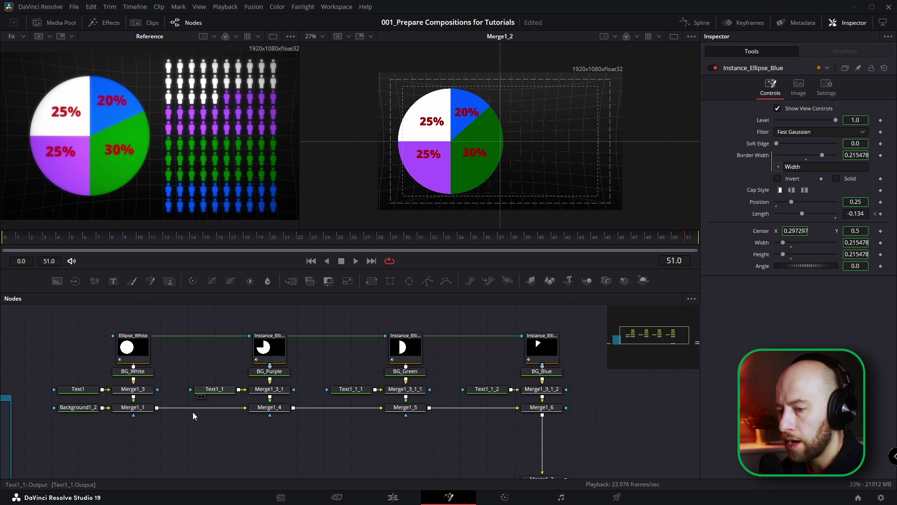
# Set the Operator of Merge1_3_1 to Atop so the purple segment's label shows only over its wedge
pyautogui.moveTo(128, 419); pyautogui.dragTo(152, 422)
pyautogui.click(157, 396)
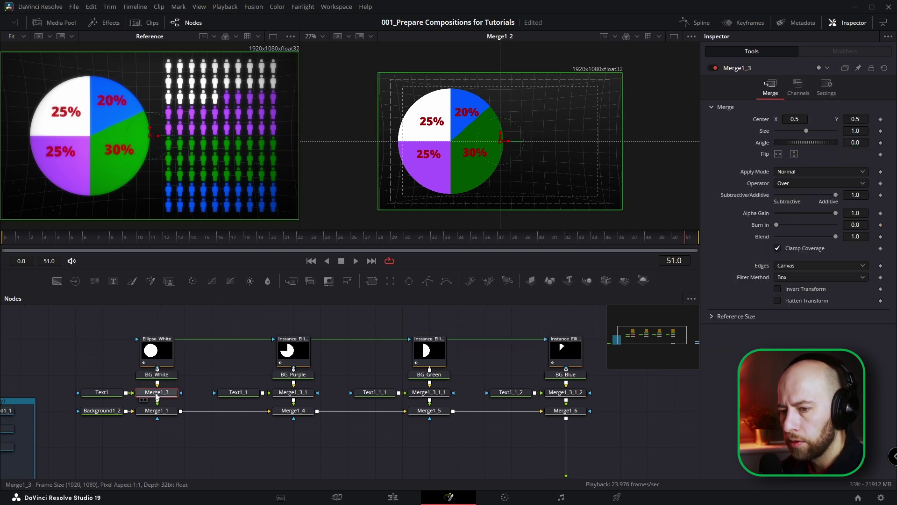
pyautogui.click(307, 395)
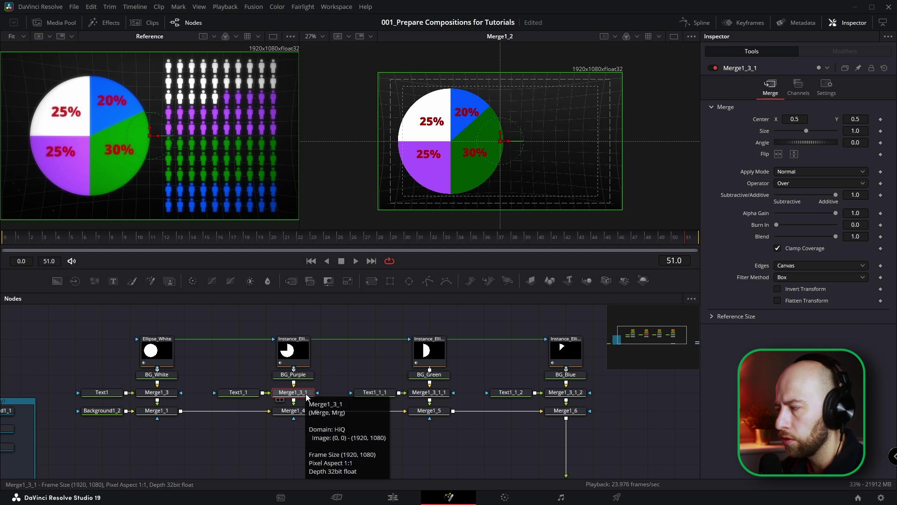
pyautogui.click(798, 184)
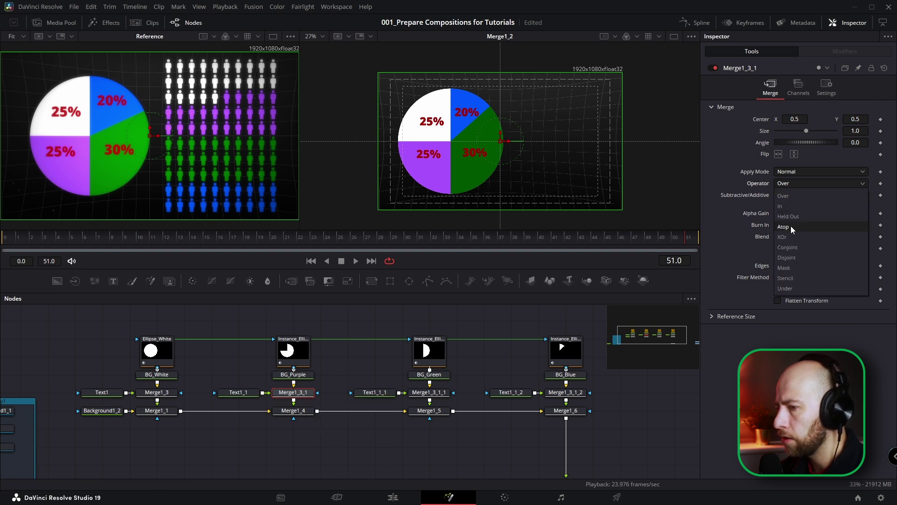
pyautogui.click(791, 227)
# Set the Operator of the remaining label merges, including Merge1_3_1_1 and Merge1_3_1_2, to Atop and scrub through the result
pyautogui.click(157, 392)
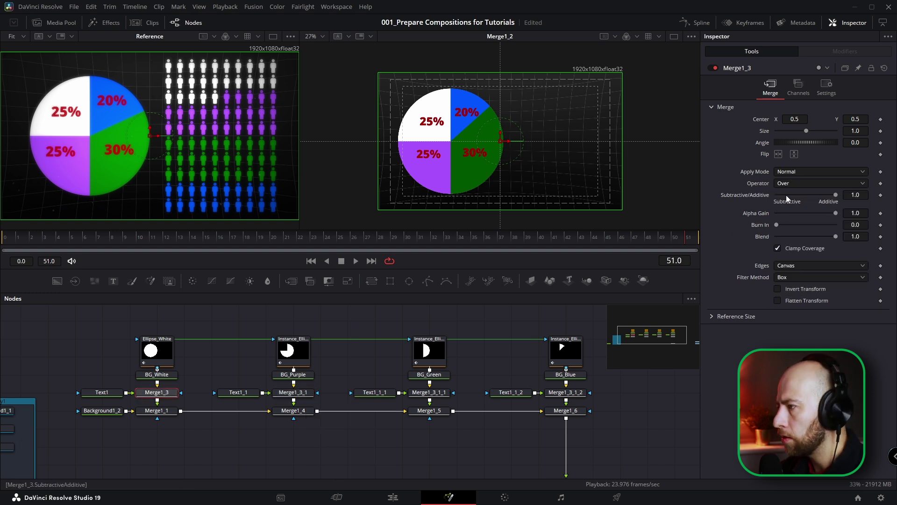
pyautogui.click(793, 183)
pyautogui.press('Escape')
pyautogui.click(429, 392)
pyautogui.click(808, 185)
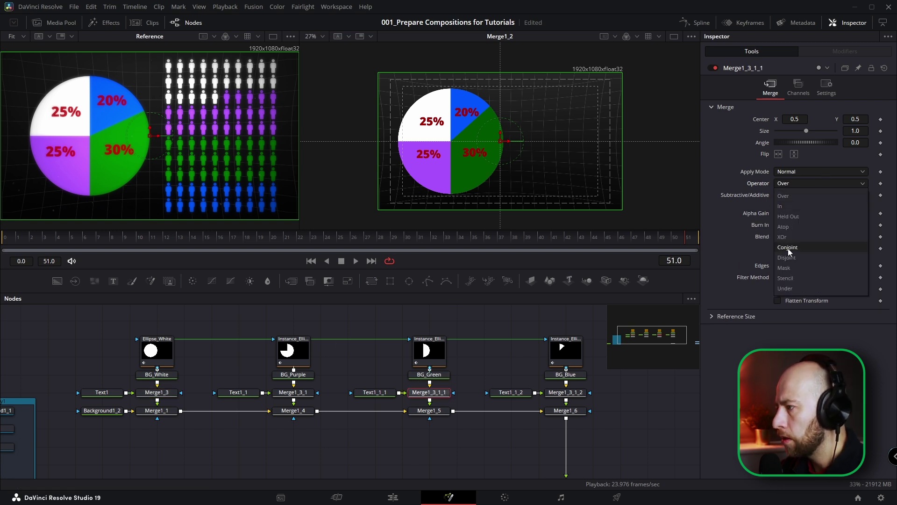
pyautogui.click(789, 230)
pyautogui.click(564, 393)
pyautogui.click(813, 183)
pyautogui.click(790, 228)
pyautogui.moveTo(5, 239); pyautogui.dragTo(11, 273)
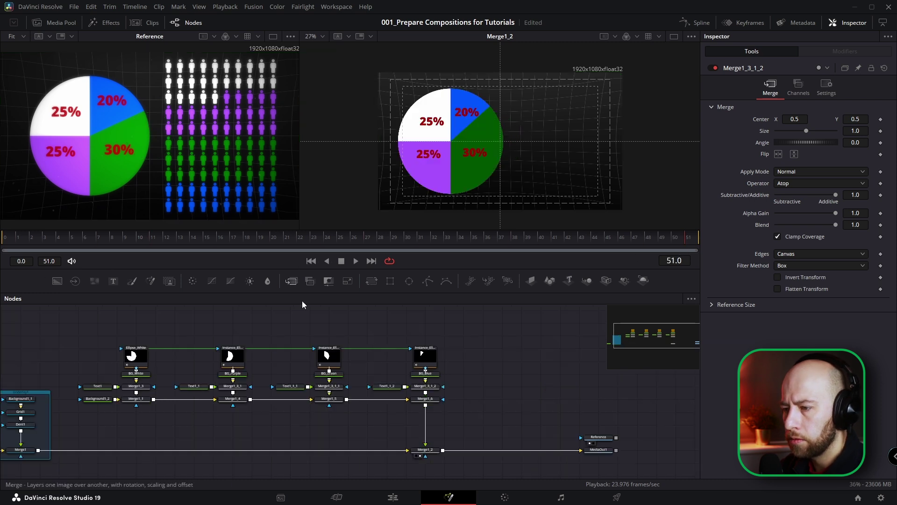
# Select all four ellipse nodes, open the Spline editor and enable the curves of all selected tools
pyautogui.moveTo(381, 364); pyautogui.dragTo(402, 359)
pyautogui.moveTo(134, 321); pyautogui.dragTo(466, 356)
pyautogui.click(707, 27)
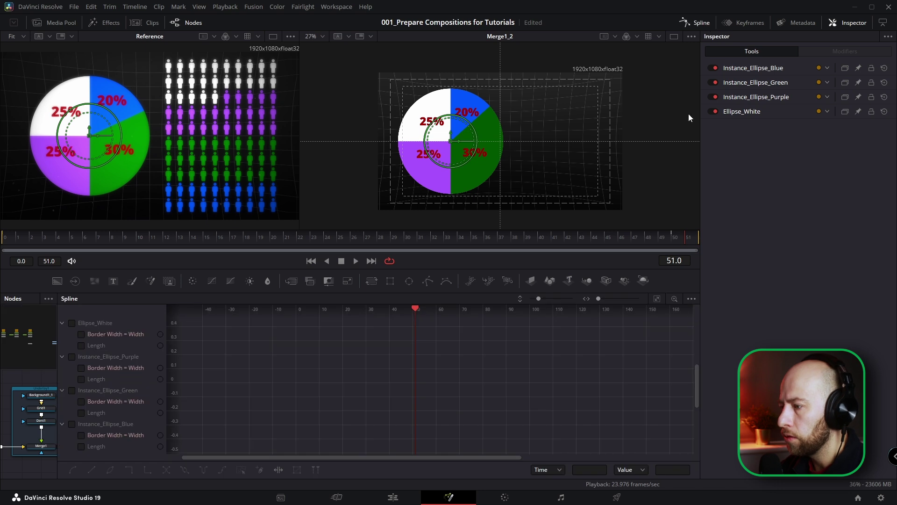
pyautogui.click(691, 299)
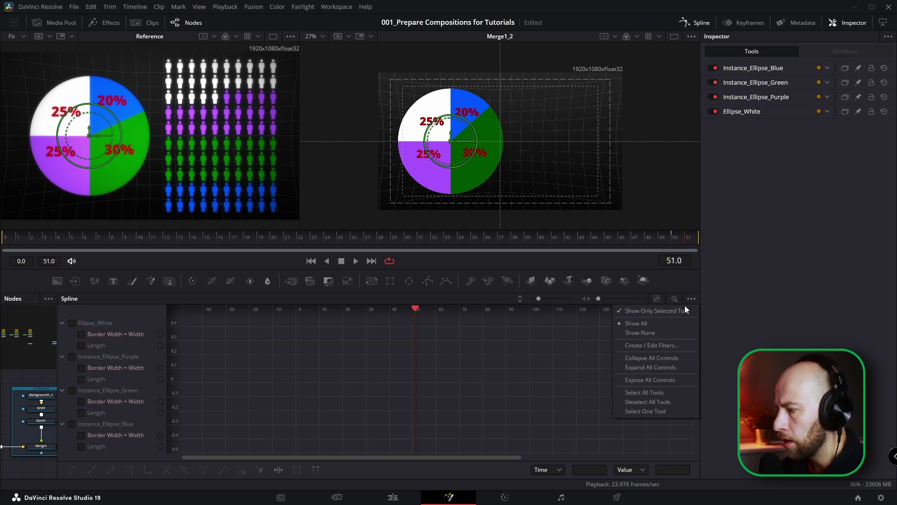
pyautogui.click(660, 392)
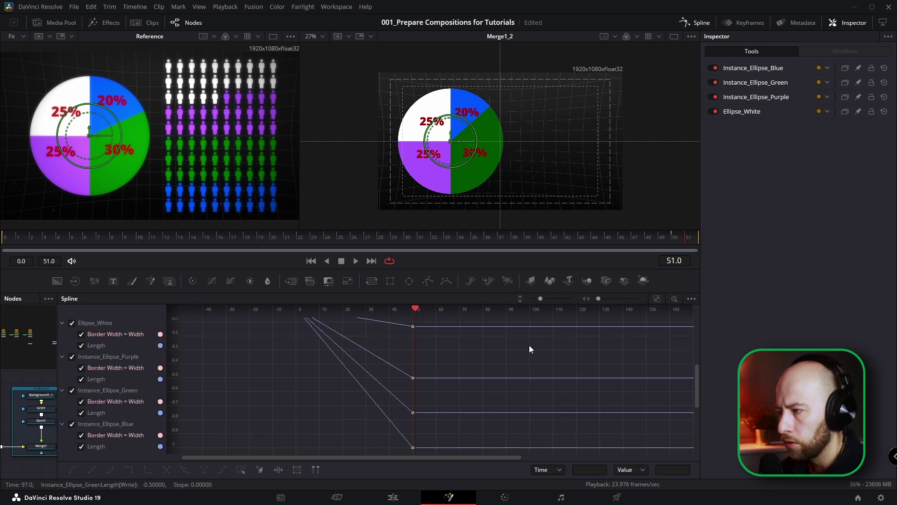
# Fit the Length curves in the Spline editor, then select all keyframes and flatten them for smooth easing
pyautogui.click(656, 298)
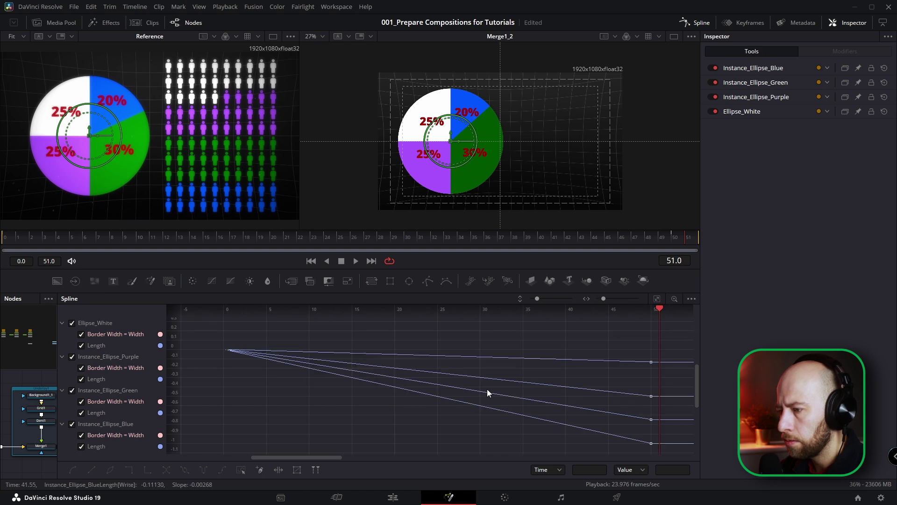
pyautogui.click(241, 470)
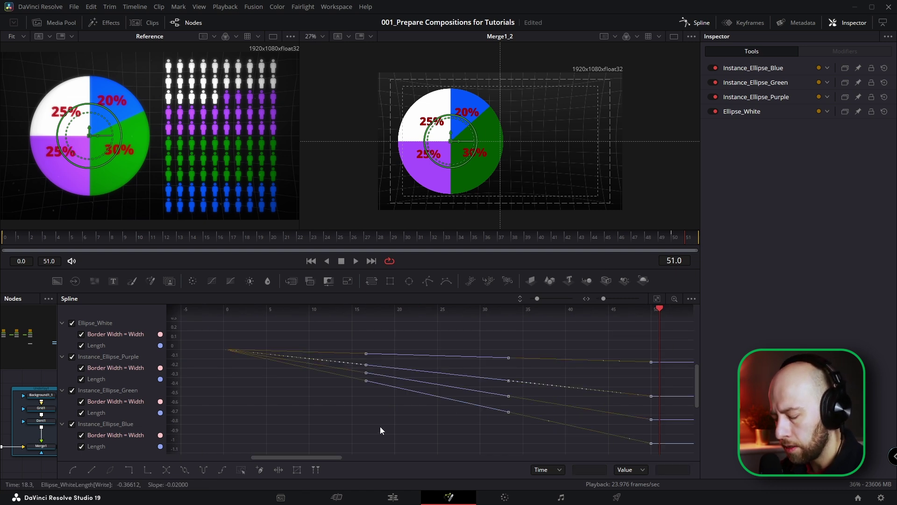
pyautogui.press('f')
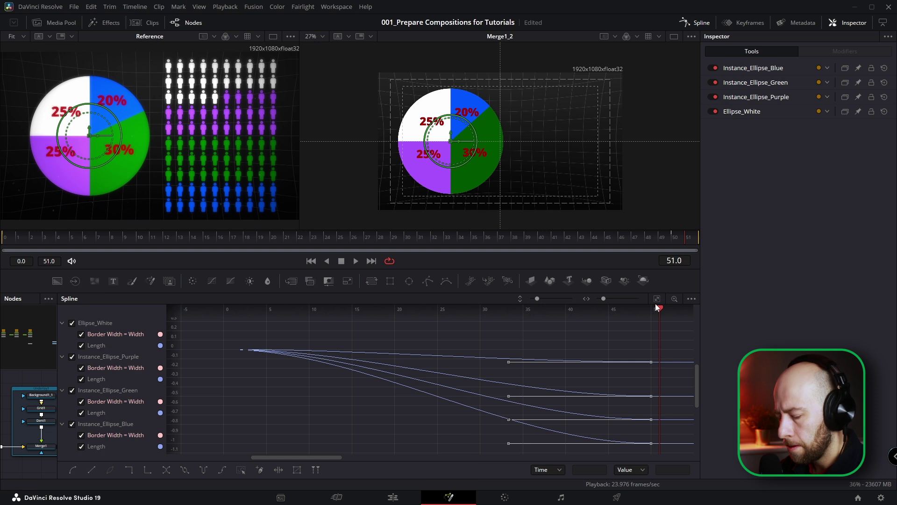
# Set the Ease In of the selected Length keyframes to 100 and play the pie animation from frame 0
pyautogui.press('t')
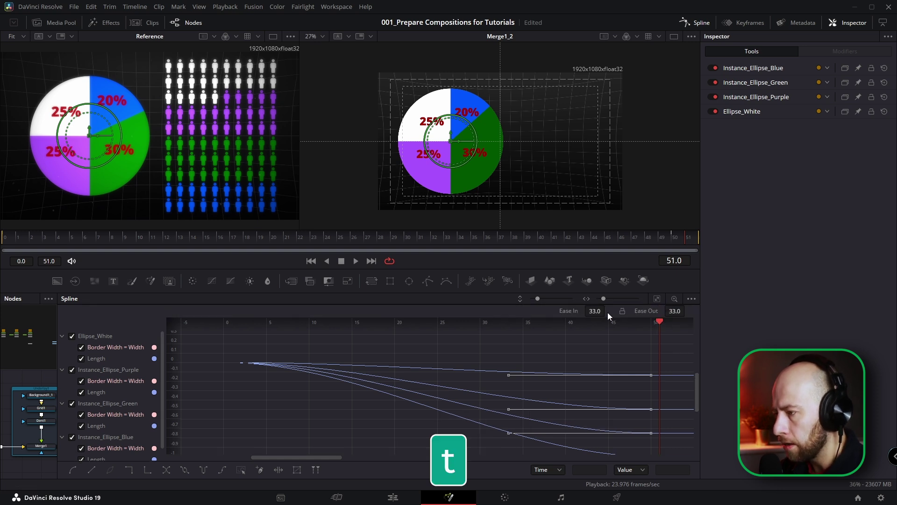
pyautogui.moveTo(591, 312); pyautogui.dragTo(608, 309)
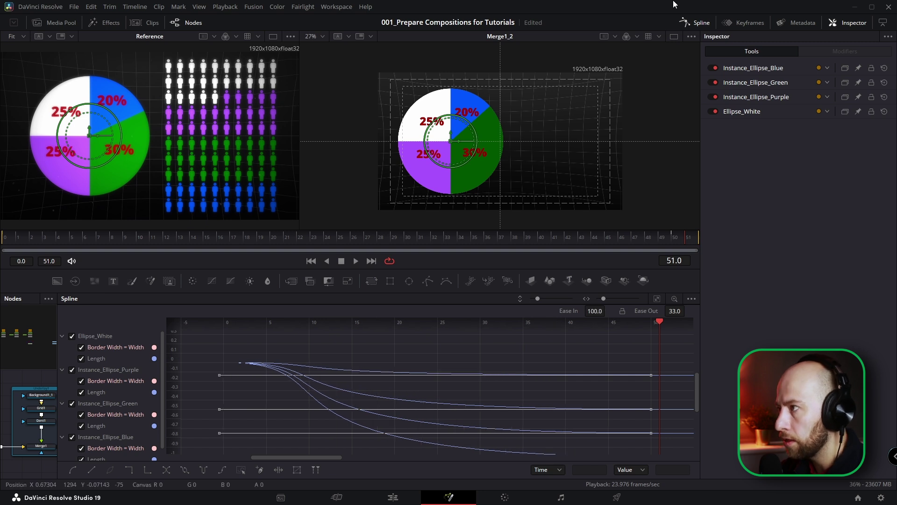
pyautogui.click(698, 25)
pyautogui.click(1, 229)
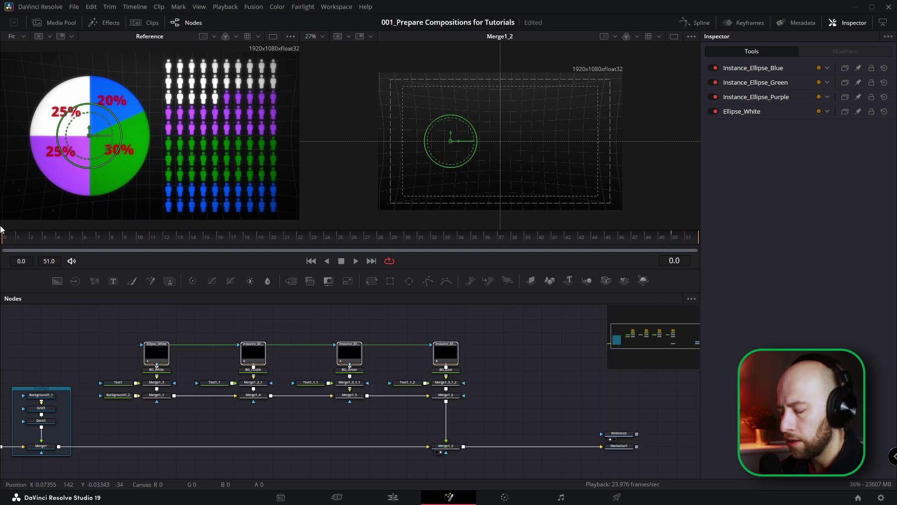
pyautogui.press('space')
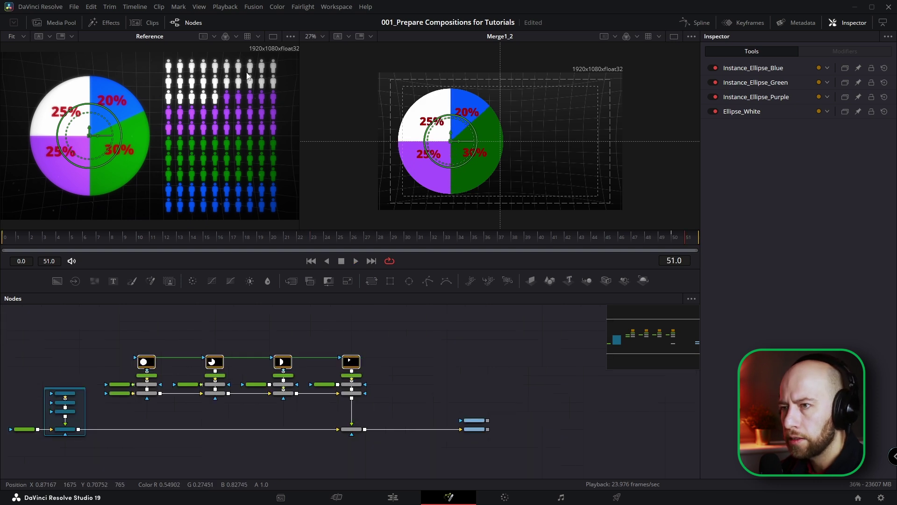
# Move the Reference and MediaOut1 nodes farther along the main line to free space in the node graph
pyautogui.scroll(-2, 470, 365)
pyautogui.scroll(2, 414, 410)
pyautogui.moveTo(386, 390); pyautogui.dragTo(697, 409)
pyautogui.scroll(-1, 697, 410)
# Add person.png from the Icons bin to the node graph and display it in the second viewer
pyautogui.click(62, 25)
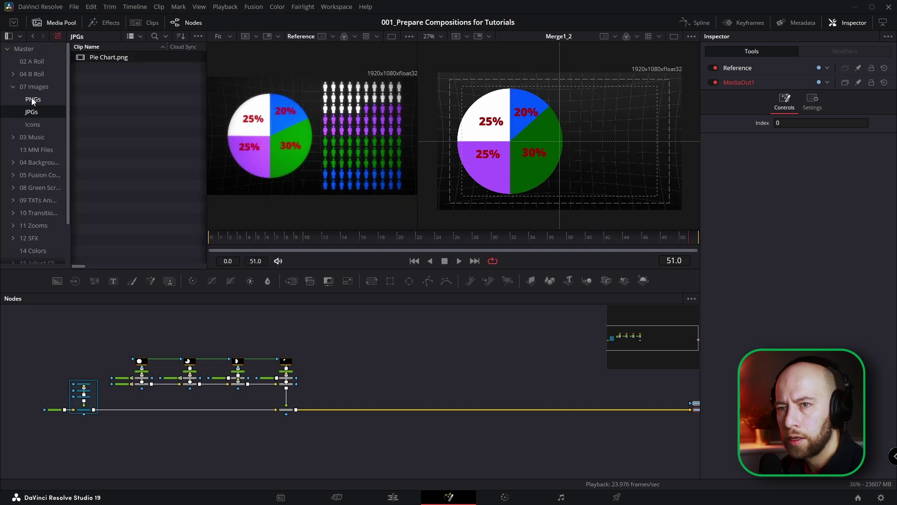
pyautogui.click(34, 128)
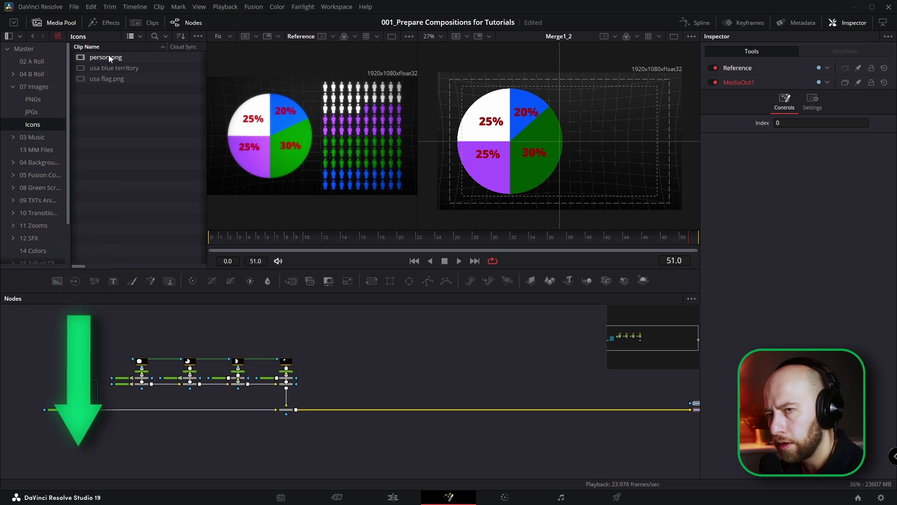
pyautogui.moveTo(109, 58); pyautogui.dragTo(83, 395)
pyautogui.press('2')
pyautogui.scroll(3, 383, 356)
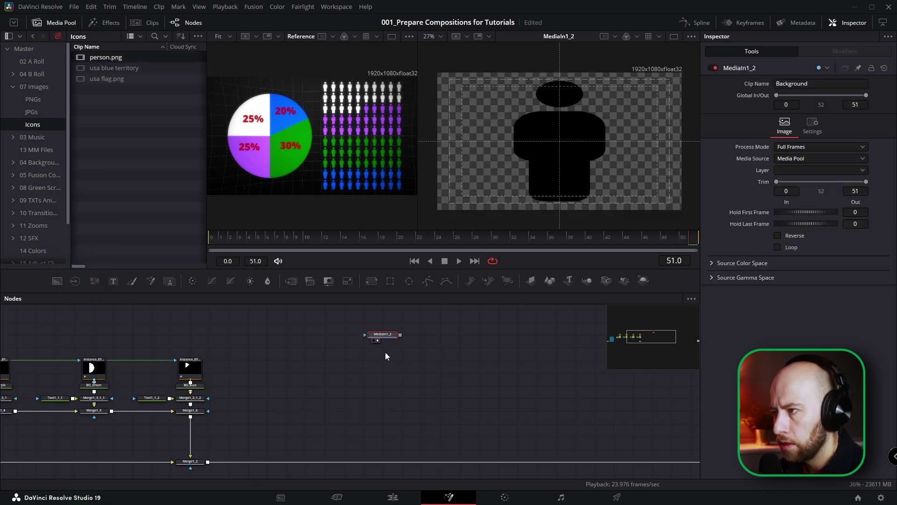
# Reposition the imported image node and rename it as person
pyautogui.scroll(-1, 396, 358)
pyautogui.moveTo(396, 356); pyautogui.dragTo(391, 368)
pyautogui.scroll(2, 385, 361)
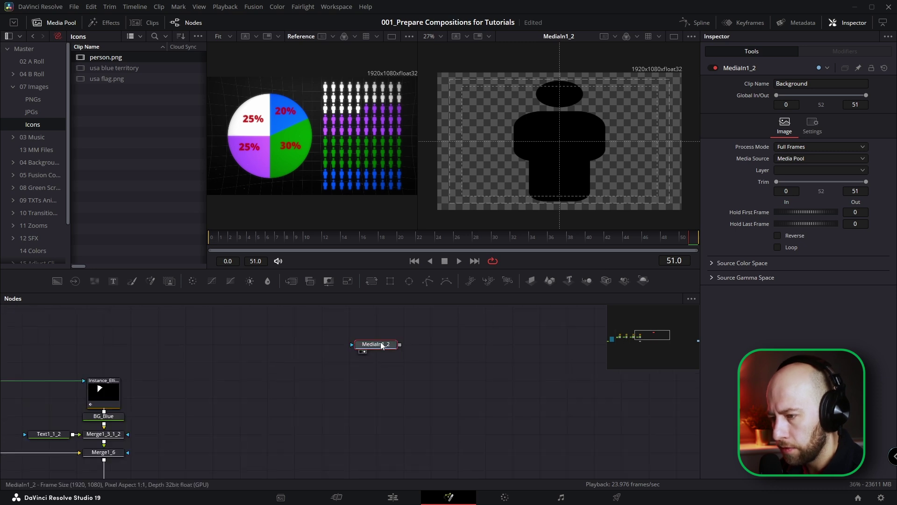
pyautogui.press('F2')
pyautogui.write('person')
pyautogui.press('Return')
pyautogui.scroll(-3, 229, 364)
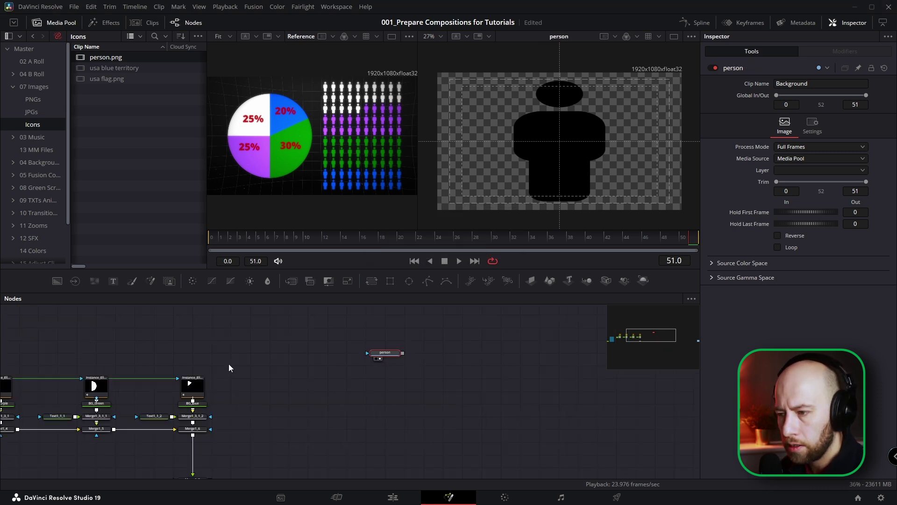
# Add a transparent Background node and merge the person image over it
pyautogui.moveTo(57, 282); pyautogui.dragTo(305, 360)
pyautogui.scroll(1, 334, 350)
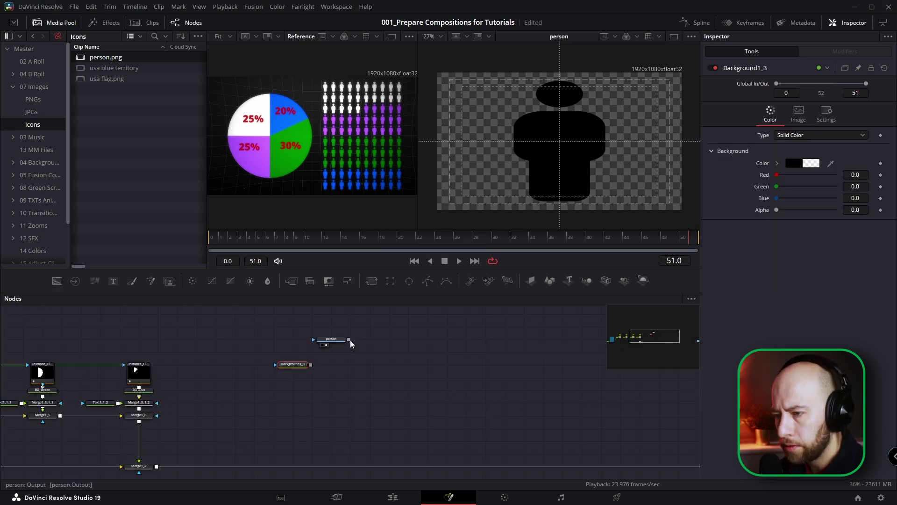
pyautogui.moveTo(350, 340); pyautogui.dragTo(368, 354)
pyautogui.scroll(-1, 350, 375)
# Merge the person branch into the main line after Merge1_2 and enclose the pie chart nodes in an underlay
pyautogui.moveTo(316, 380); pyautogui.dragTo(516, 392)
pyautogui.moveTo(467, 323); pyautogui.dragTo(167, 460)
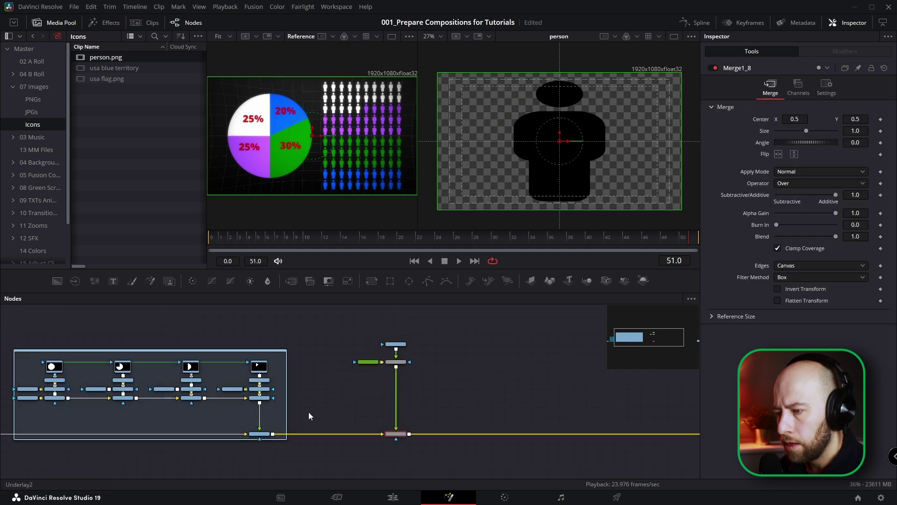
pyautogui.scroll(2, 391, 432)
pyautogui.click(392, 436)
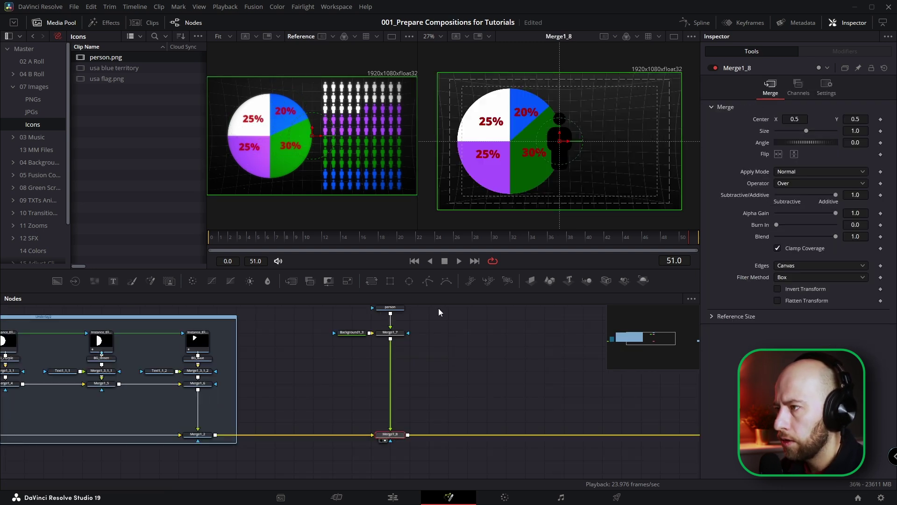
# Add a second Background node beside the person node and make it opaque white with Alpha 1.0
pyautogui.scroll(3, 394, 346)
pyautogui.scroll(1, 393, 362)
pyautogui.scroll(-1, 413, 348)
pyautogui.click(432, 338)
pyautogui.hotkey('ctrl', 'v')
pyautogui.moveTo(777, 209); pyautogui.dragTo(860, 209)
pyautogui.click(777, 163)
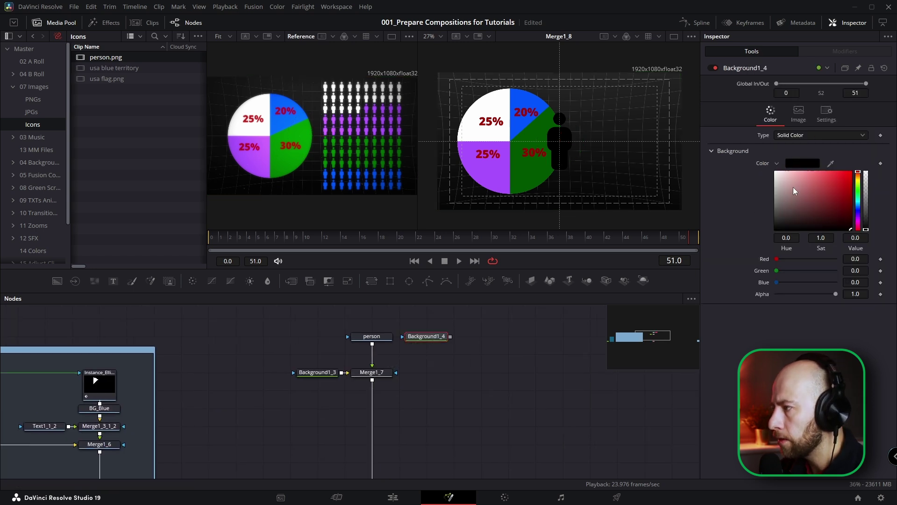
pyautogui.moveTo(793, 186); pyautogui.dragTo(769, 166)
# Merge the white background over Merge1_7 and set the new merge's Operator to Atop
pyautogui.moveTo(450, 337); pyautogui.dragTo(397, 373)
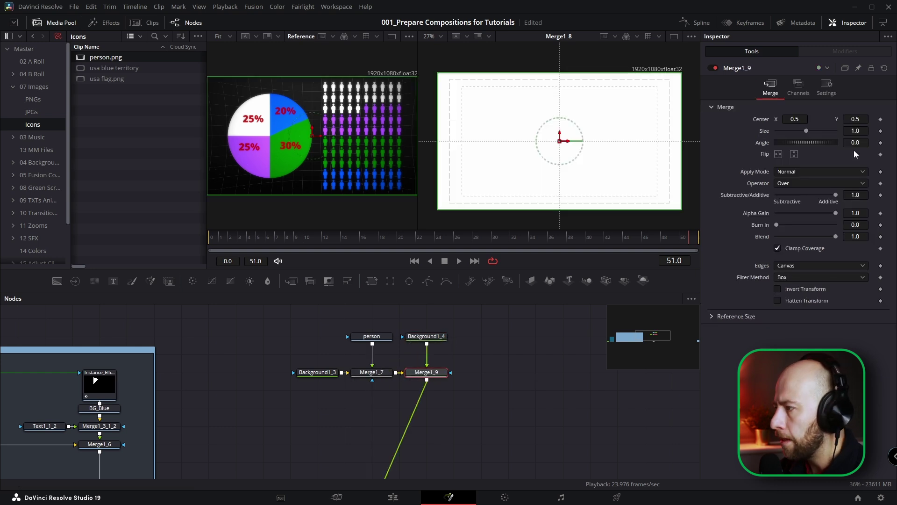
pyautogui.click(806, 184)
pyautogui.click(795, 226)
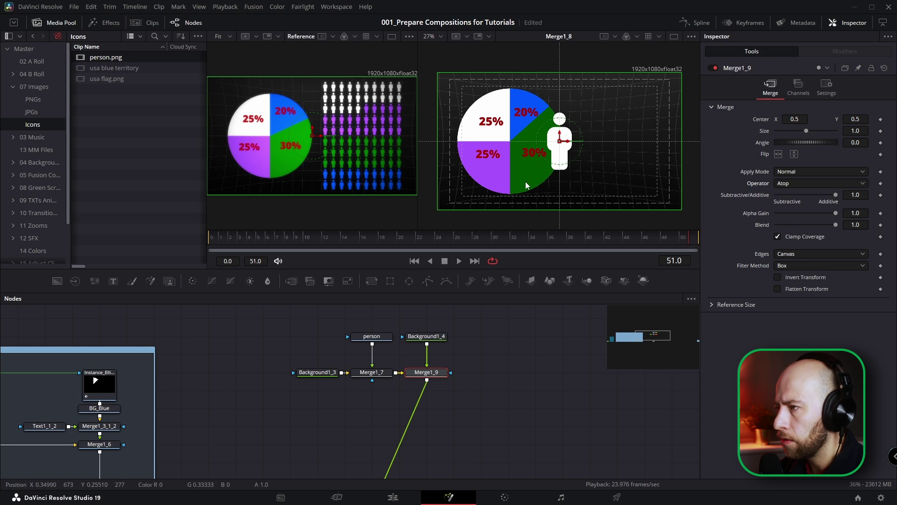
# Display Merge1_8 in the second viewer and move the playhead to frame 50
pyautogui.scroll(-4, 447, 390)
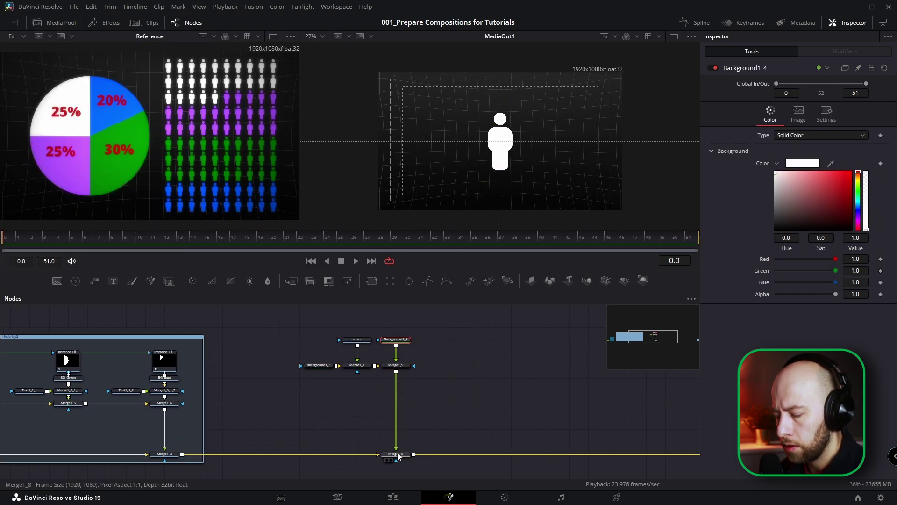
pyautogui.click(396, 454)
pyautogui.press('2')
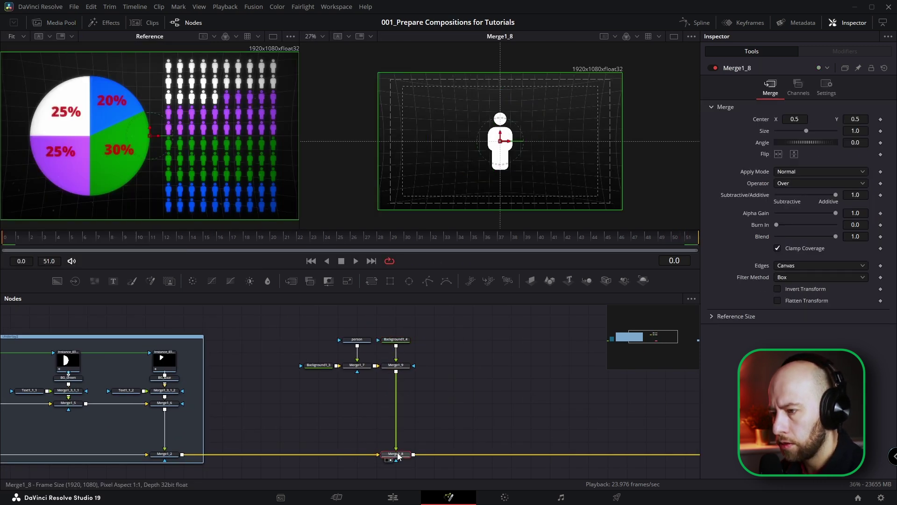
pyautogui.moveTo(526, 239); pyautogui.dragTo(672, 239)
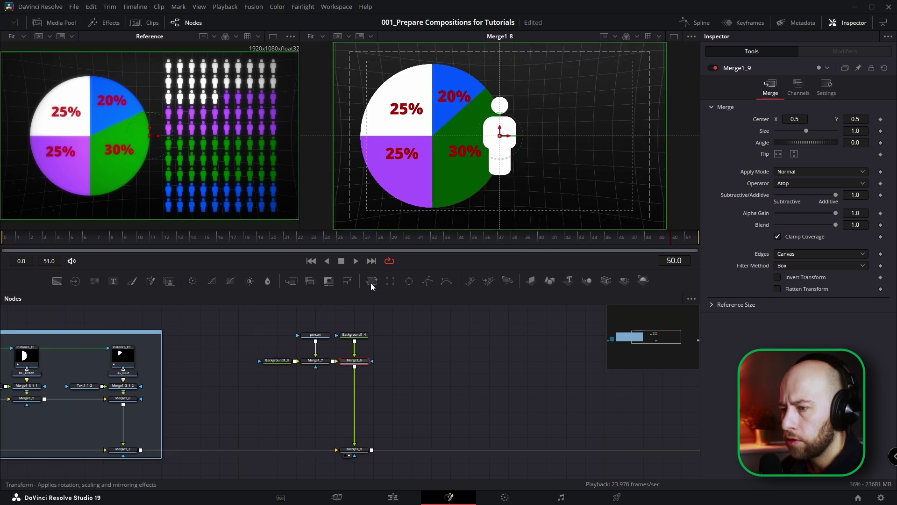
# Add a Transform after Merge1_9 with Size 0.278 and move the person to about X 0.587, Y 0.844
pyautogui.click(371, 280)
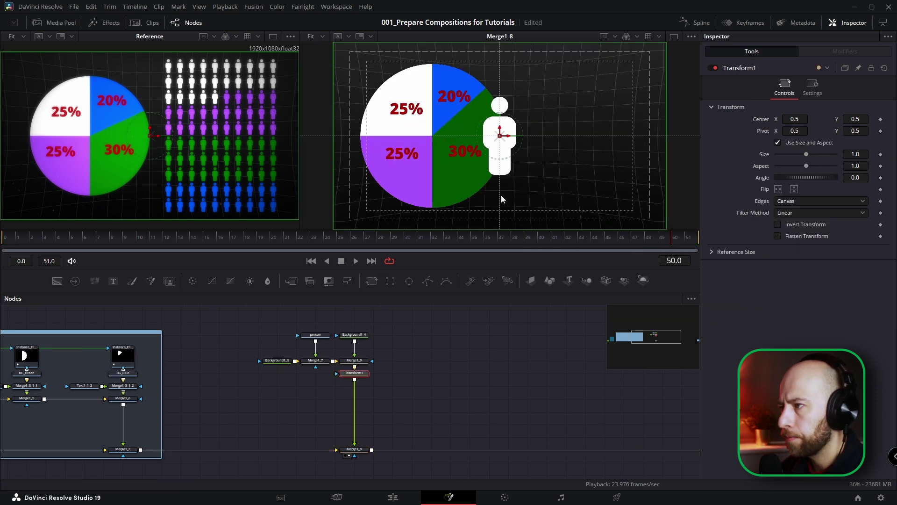
pyautogui.moveTo(806, 155); pyautogui.dragTo(790, 155)
pyautogui.moveTo(499, 136); pyautogui.dragTo(530, 73)
pyautogui.moveTo(790, 154); pyautogui.dragTo(786, 155)
pyautogui.moveTo(529, 72); pyautogui.dragTo(529, 74)
pyautogui.scroll(-1, 860, 162)
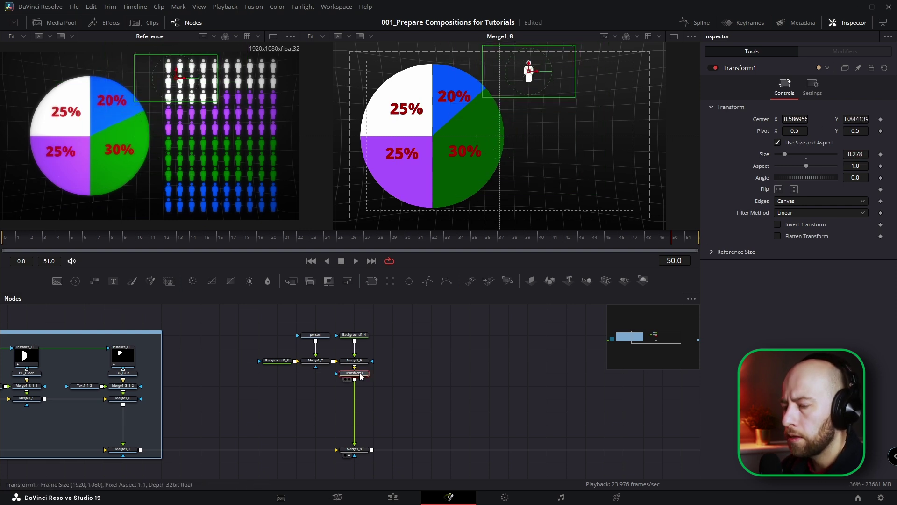
# Add a Duplicate node after Transform1 with 10 copies and Center X 0.539 to form a horizontal row
pyautogui.hotkey('shift', 'space')
pyautogui.write('duplica')
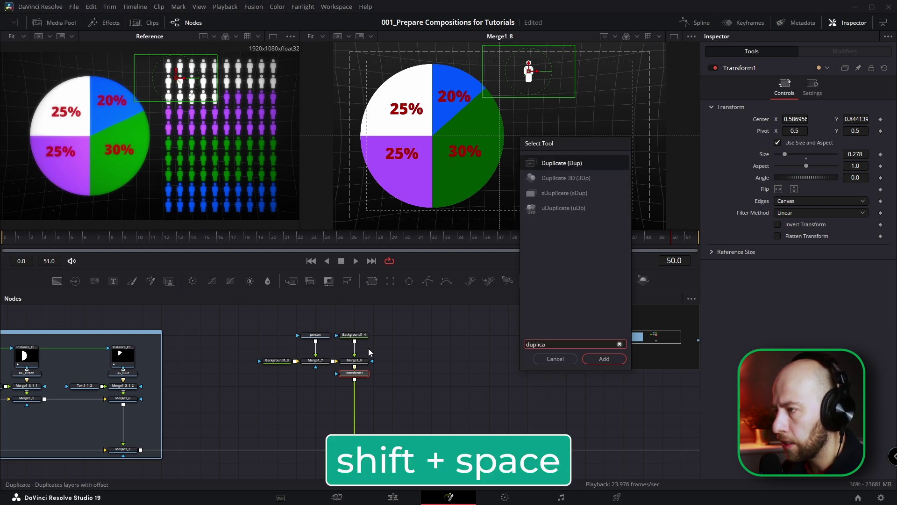
pyautogui.press('Return')
pyautogui.click(859, 109)
pyautogui.press('Tab')
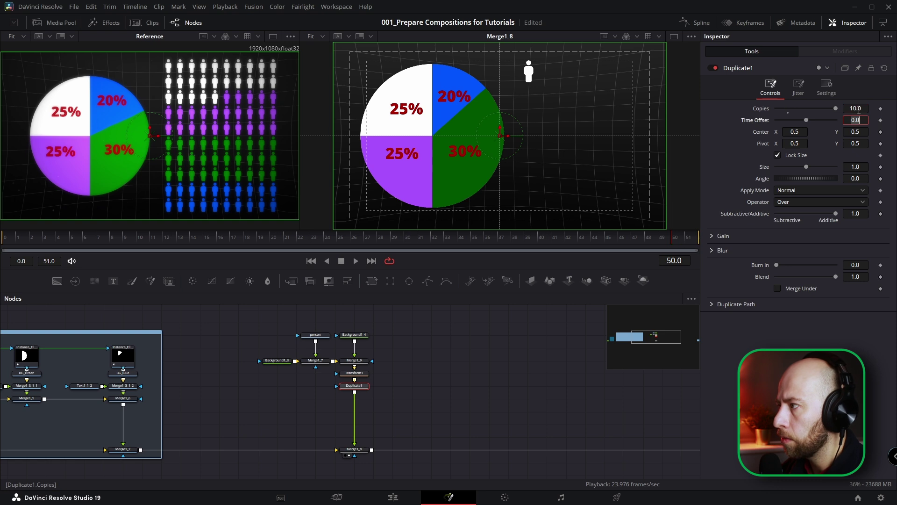
pyautogui.moveTo(796, 132); pyautogui.dragTo(814, 132)
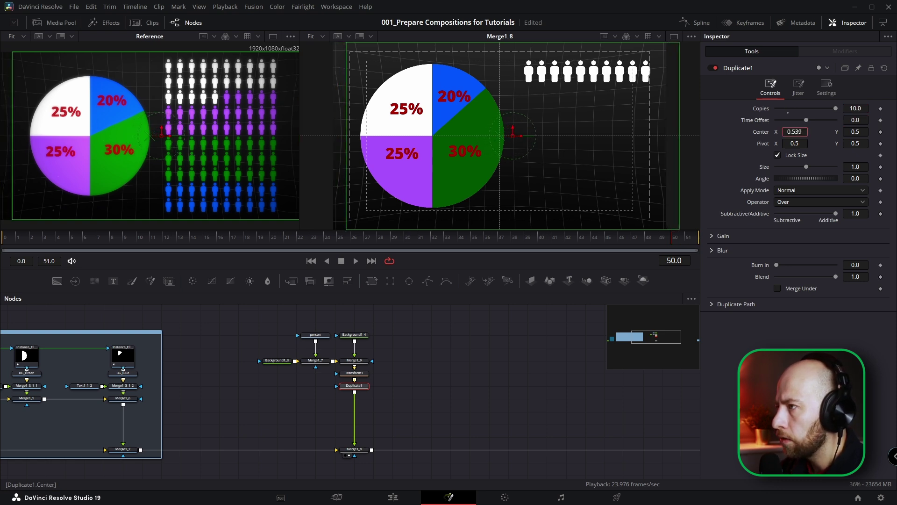
# Set Transform1's Center X to about 0.578 to shift the row of people toward the pie chart
pyautogui.click(354, 373)
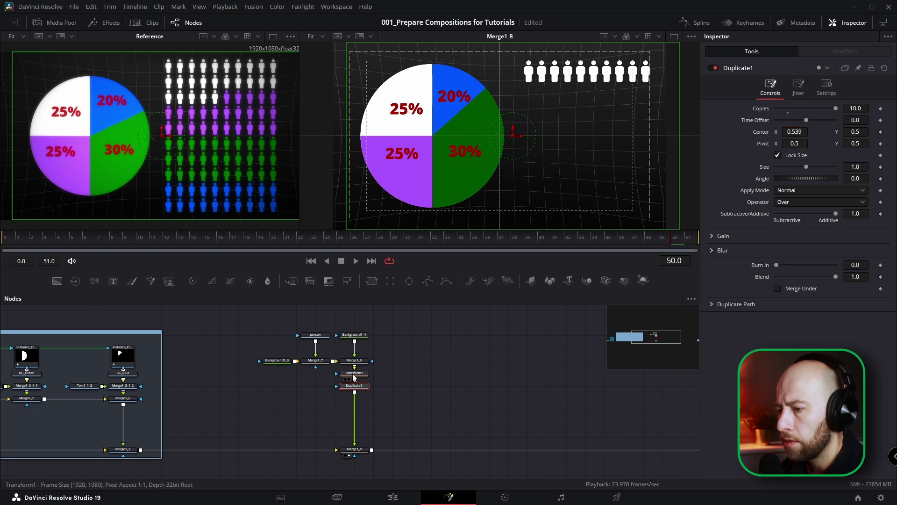
pyautogui.scroll(2, 354, 373)
pyautogui.moveTo(796, 119); pyautogui.dragTo(789, 119)
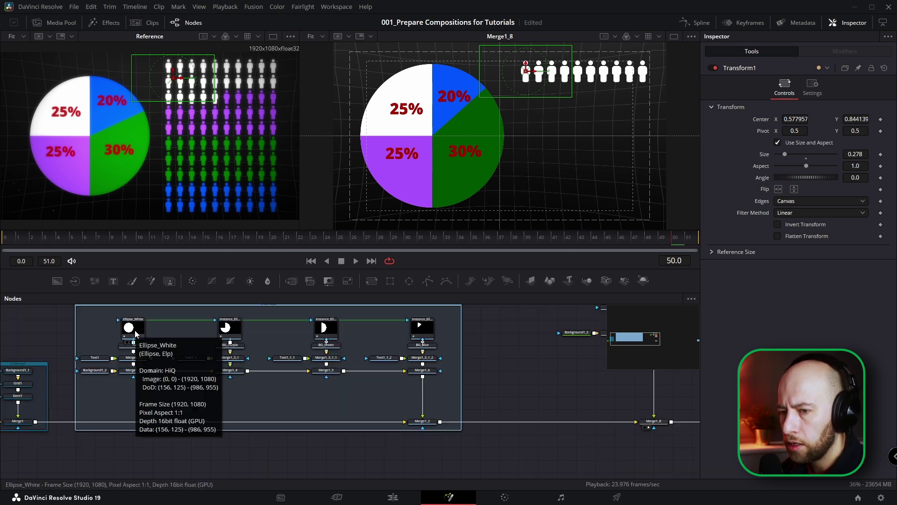
# Shrink Ellipse_White's Width and Height to about 0.199 and check the purple ellipse instance
pyautogui.click(135, 331)
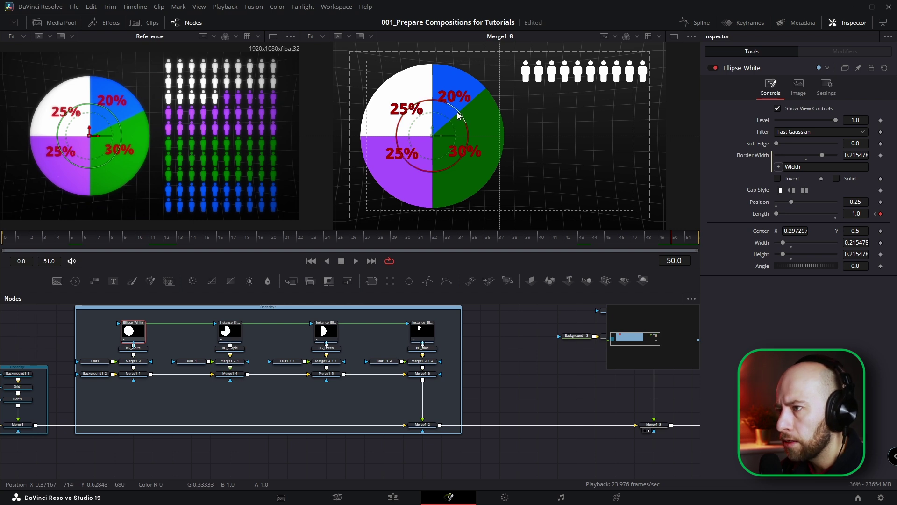
pyautogui.moveTo(457, 111); pyautogui.dragTo(455, 113)
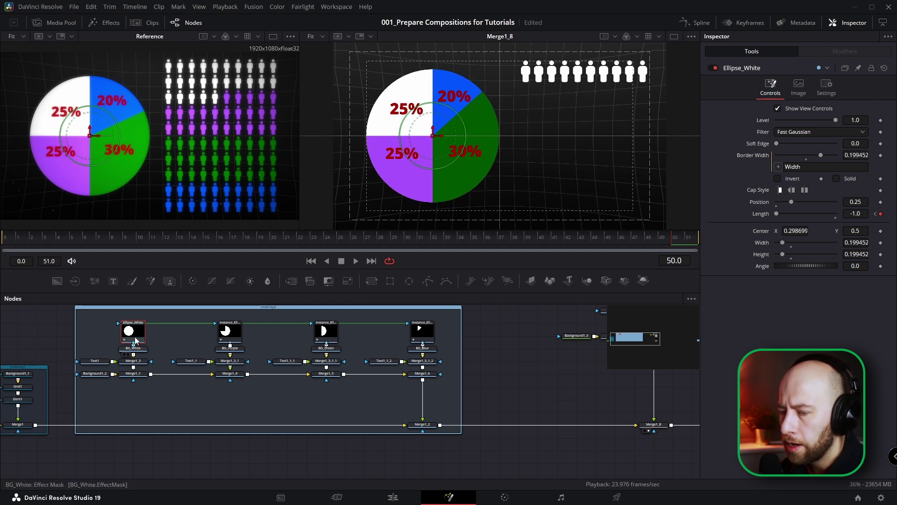
pyautogui.click(232, 335)
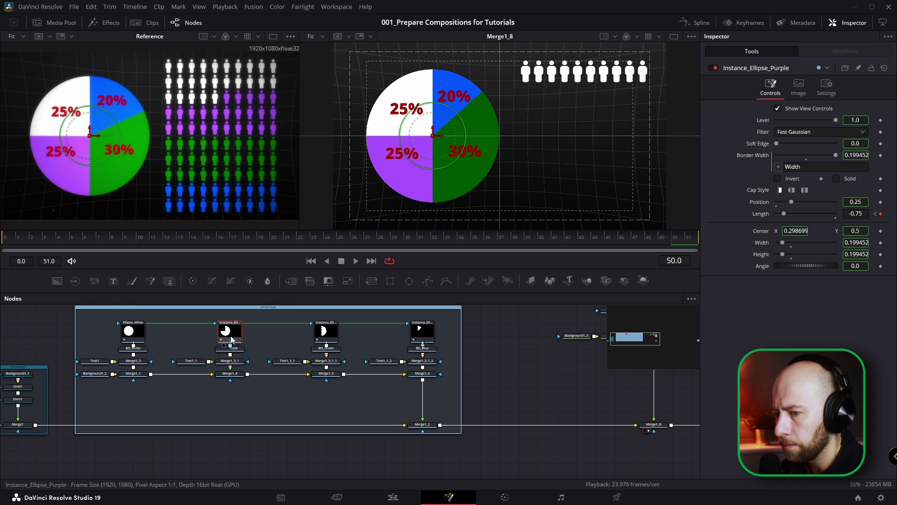
pyautogui.click(267, 332)
pyautogui.click(133, 332)
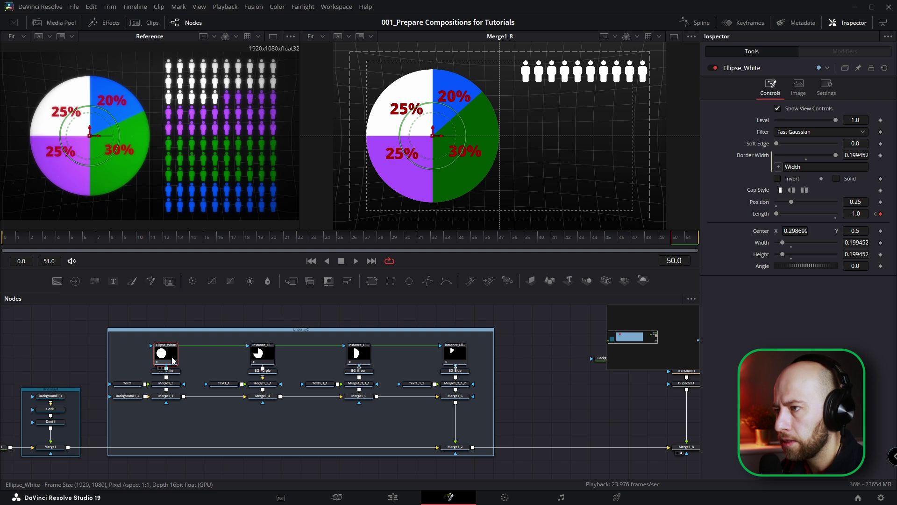
# Set Transform1's Size to 0.237 and its Center X to about 0.566
pyautogui.moveTo(172, 361)
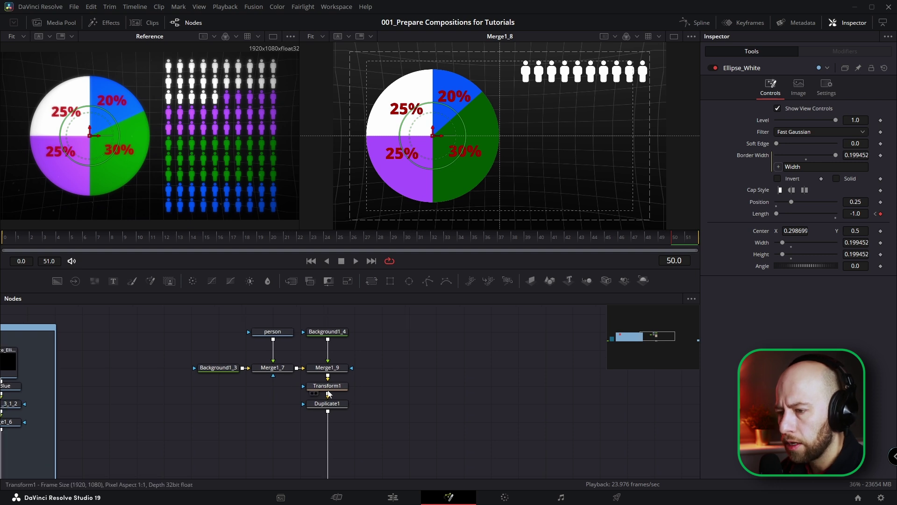
pyautogui.click(328, 392)
pyautogui.moveTo(858, 155); pyautogui.dragTo(838, 155)
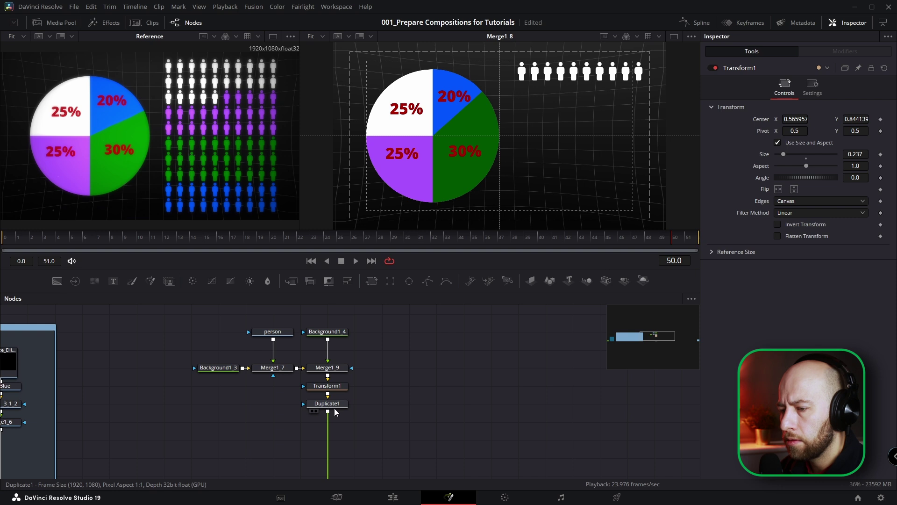
# Add a second Duplicate node directly after Duplicate1
pyautogui.click(333, 405)
pyautogui.hotkey('shift', 'space')
pyautogui.write('duplica')
pyautogui.press('BackSpace')
pyautogui.press('BackSpace')
pyautogui.press('BackSpace')
pyautogui.press('BackSpace')
pyautogui.write('li')
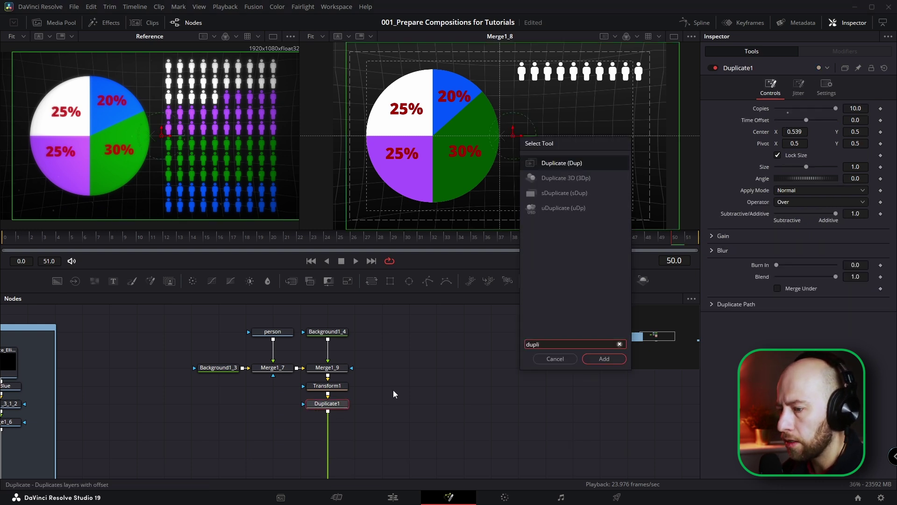
pyautogui.press('Return')
# Set Duplicate2 to 10 copies with Center Y 0.391 to stack the rows of people vertically
pyautogui.click(854, 107)
pyautogui.write('10')
pyautogui.press('Tab')
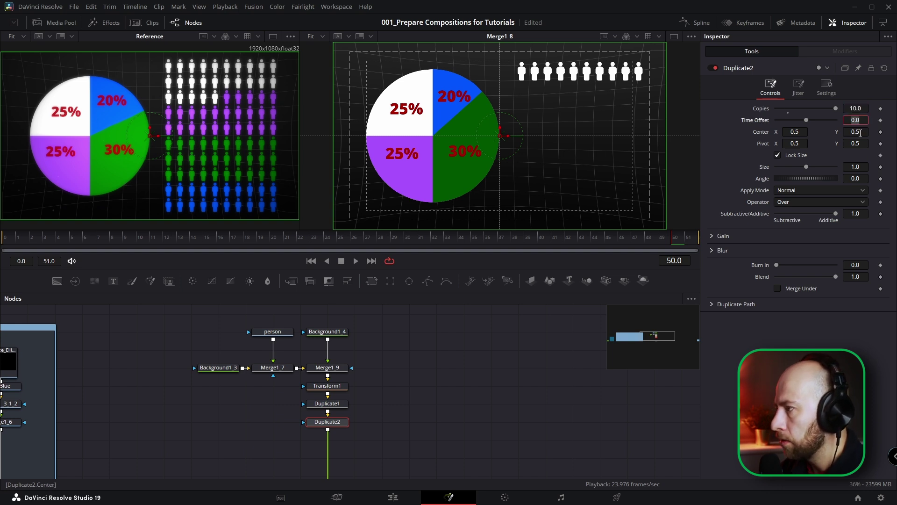
pyautogui.moveTo(862, 134); pyautogui.dragTo(835, 133)
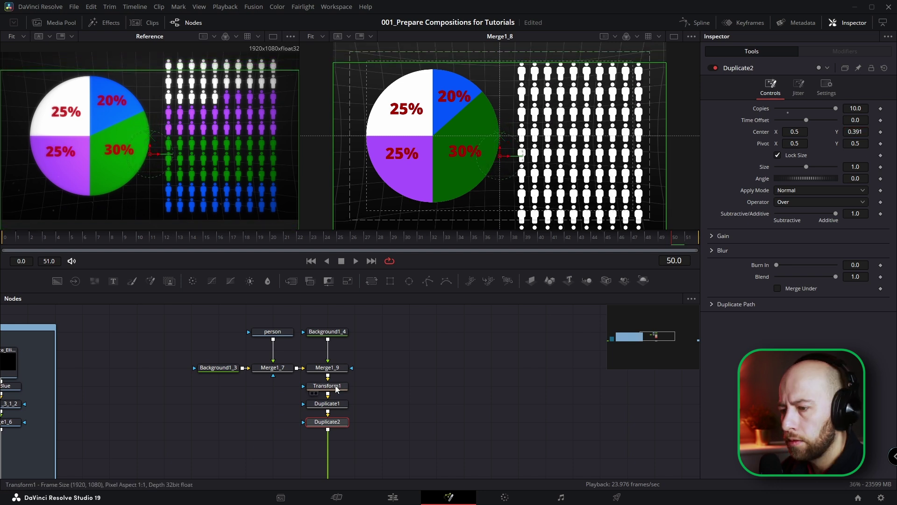
# Scale the person down slightly in Transform1 and rename the second Duplicate node as Duplicate_vert
pyautogui.click(335, 387)
pyautogui.click(327, 422)
pyautogui.press('F2')
pyautogui.press('End')
pyautogui.press('BackSpace')
pyautogui.write('_vert')
pyautogui.press('Return')
# Rename the first Duplicate node as Duplicate_hor
pyautogui.click(327, 403)
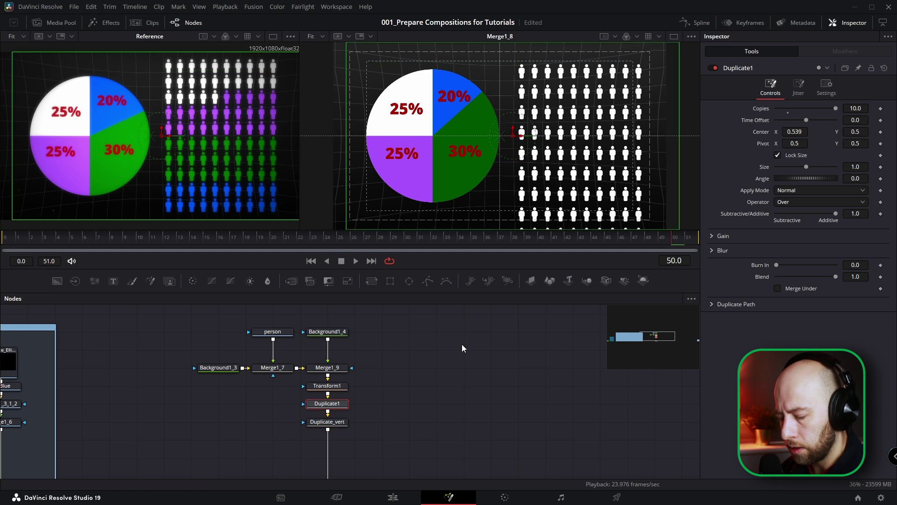
pyautogui.press('F2')
pyautogui.press('End')
pyautogui.press('BackSpace')
pyautogui.write('_')
pyautogui.write('hor')
pyautogui.press('Return')
# Set Duplicate_vert's Center Y to 0.414 and Transform1's Center Y to about 0.860 so all ten rows fit in the frame
pyautogui.click(327, 421)
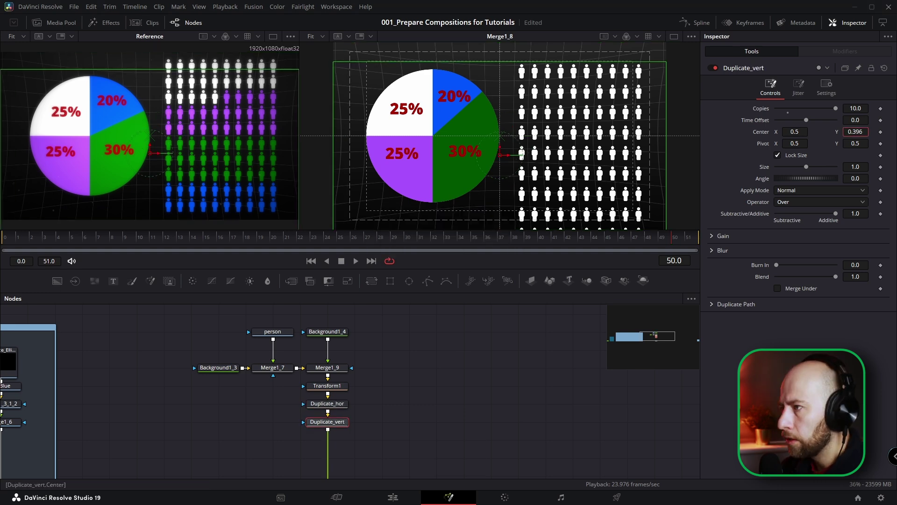
pyautogui.moveTo(855, 132); pyautogui.dragTo(863, 132)
pyautogui.click(327, 385)
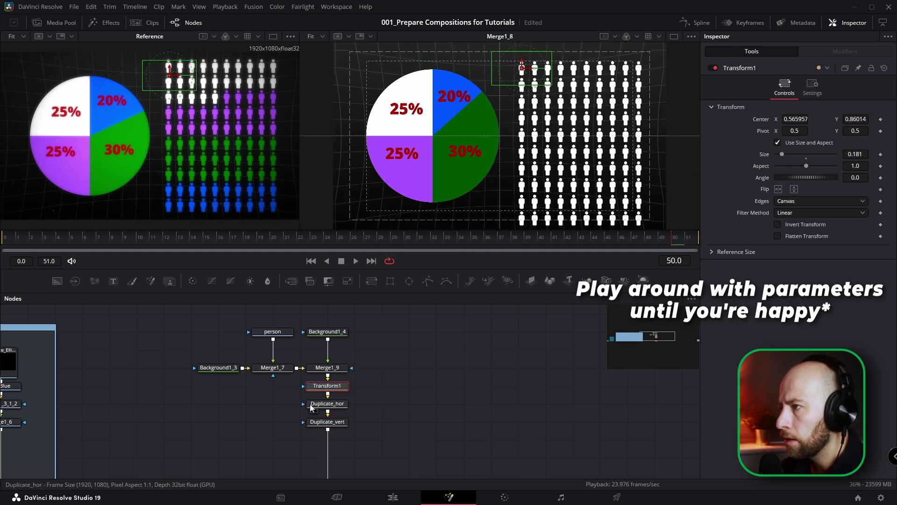
pyautogui.click(327, 421)
pyautogui.moveTo(855, 132); pyautogui.dragTo(859, 132)
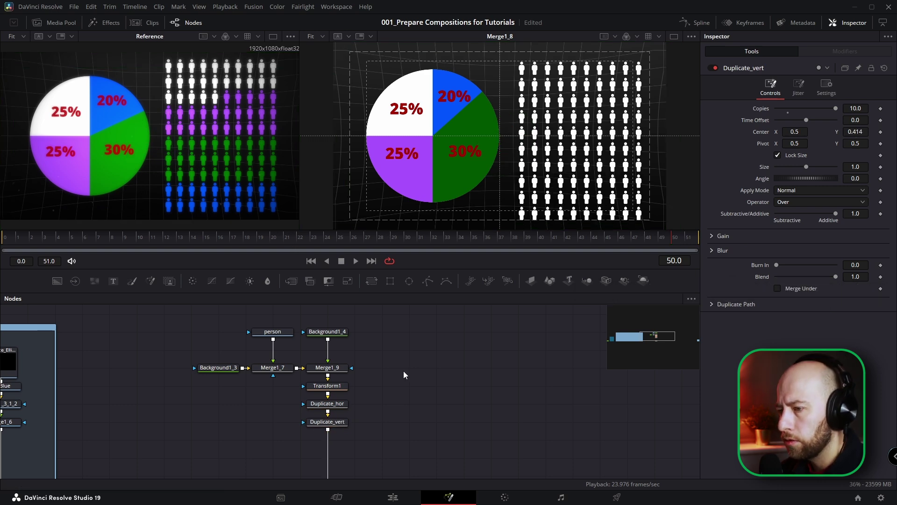
pyautogui.scroll(-2, 386, 358)
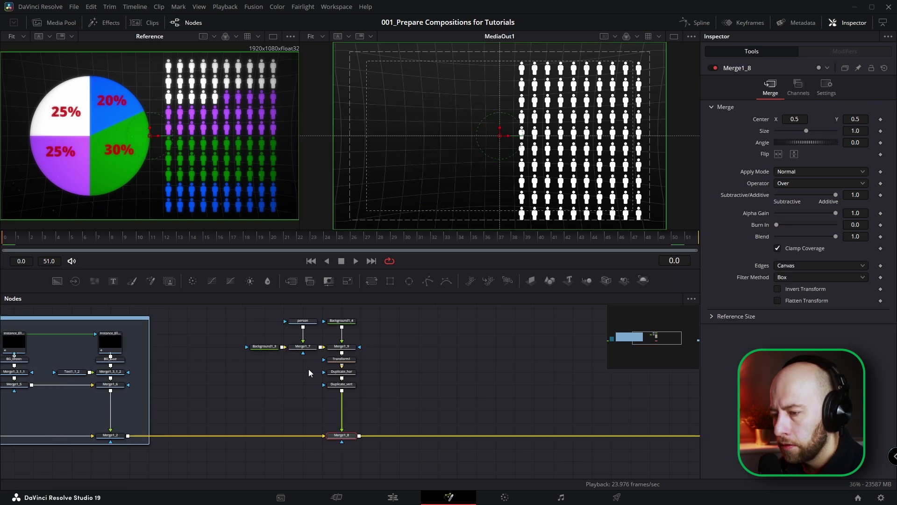
# Copy BG_White and paste it as an instance in the empty area beside the Duplicate nodes
pyautogui.moveTo(309, 369); pyautogui.dragTo(492, 374)
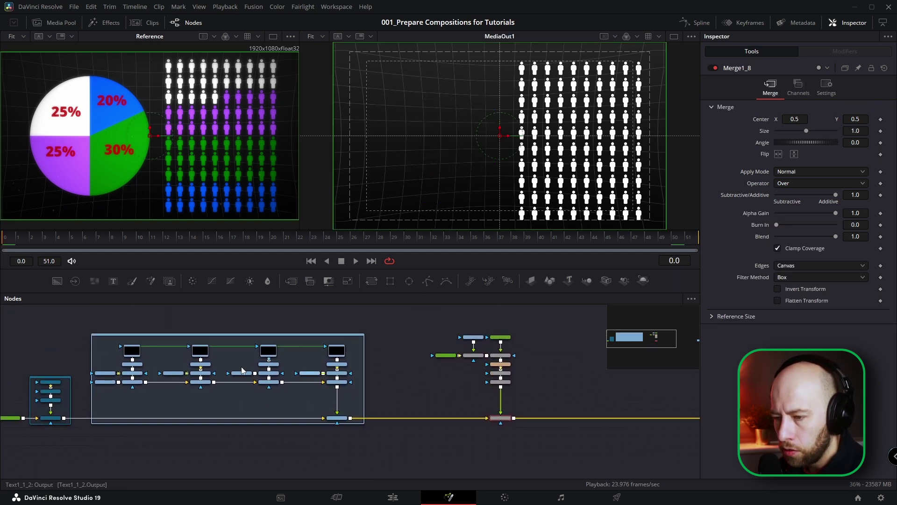
pyautogui.scroll(3, 145, 367)
pyautogui.click(134, 367)
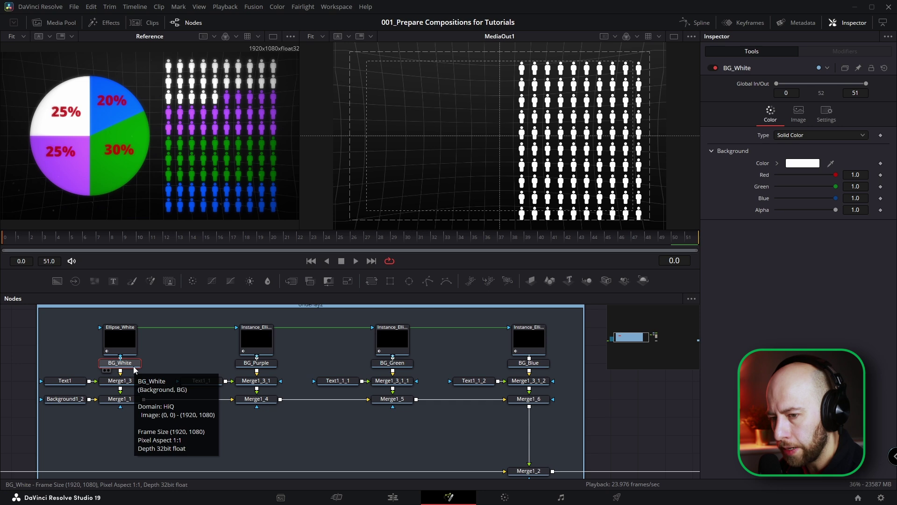
pyautogui.hotkey('ctrl', 'c')
pyautogui.moveTo(488, 406); pyautogui.dragTo(282, 398)
pyautogui.hscroll(6, 425, 395)
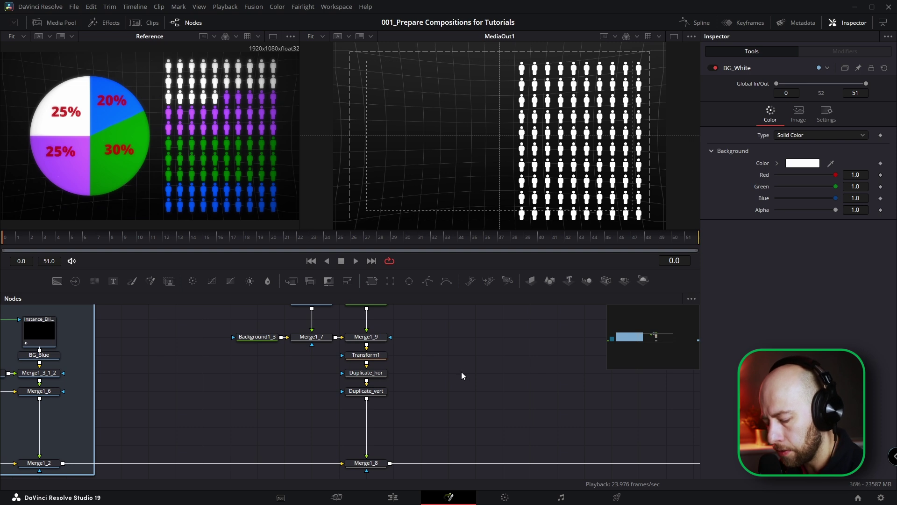
pyautogui.hotkey('ctrl', 'shift', 'v')
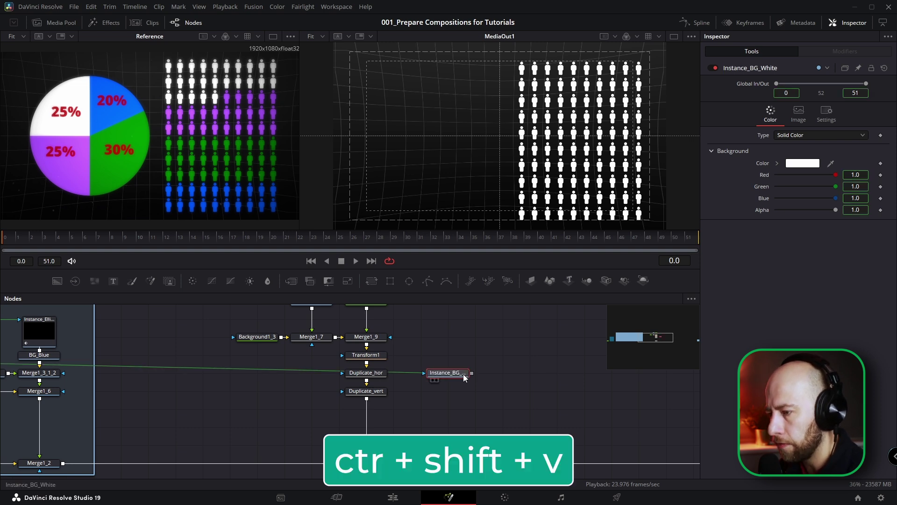
pyautogui.moveTo(457, 377); pyautogui.dragTo(496, 373)
pyautogui.scroll(-2, 515, 361)
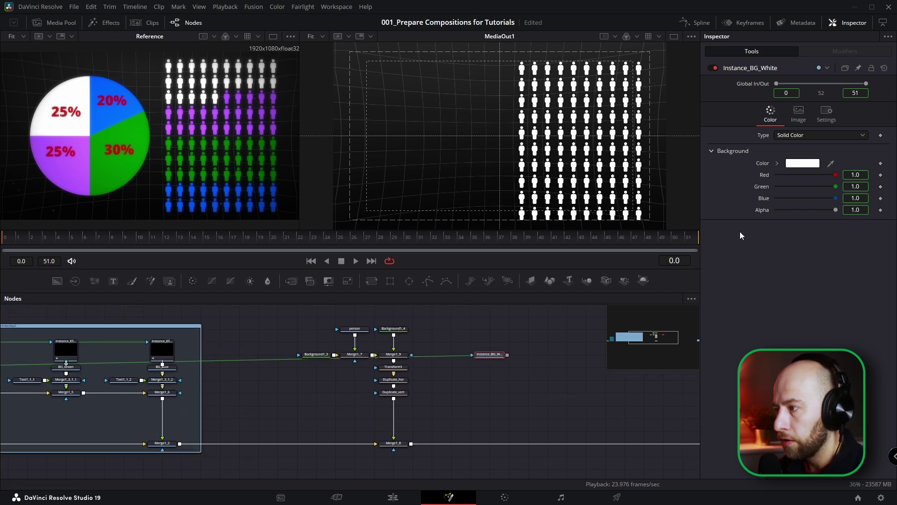
pyautogui.click(669, 241)
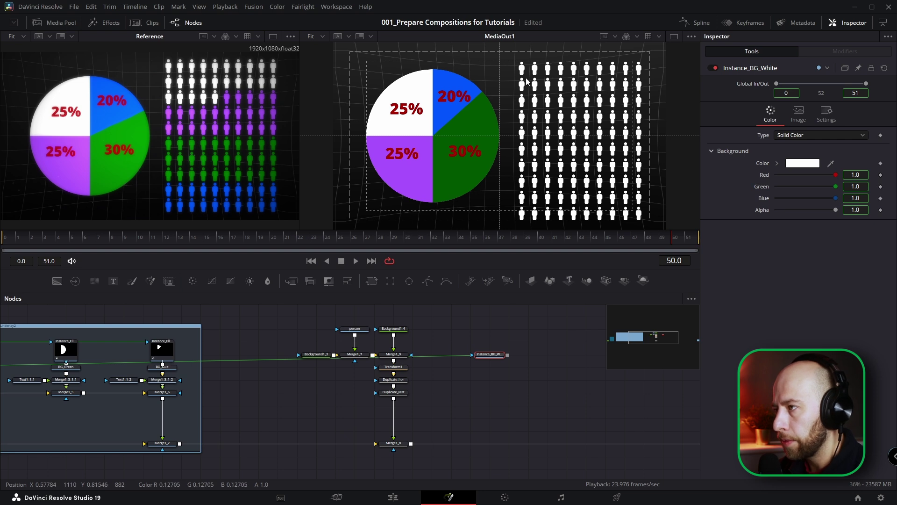
pyautogui.moveTo(488, 355); pyautogui.dragTo(508, 367)
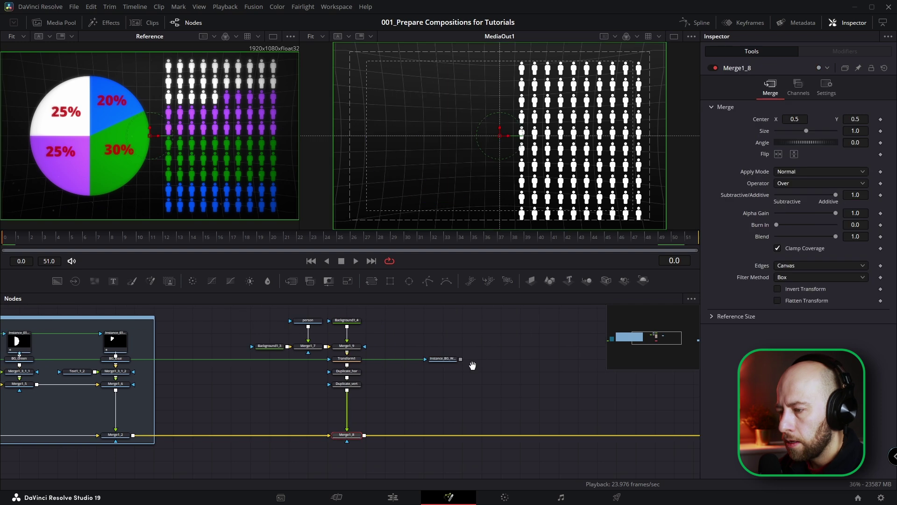
# Paste instances of BG_Purple, BG_Green and BG_Blue beside the white one and merge all four colours in sequence after Duplicate_vert
pyautogui.scroll(-2, 473, 361)
pyautogui.hscroll(-2, 423, 353)
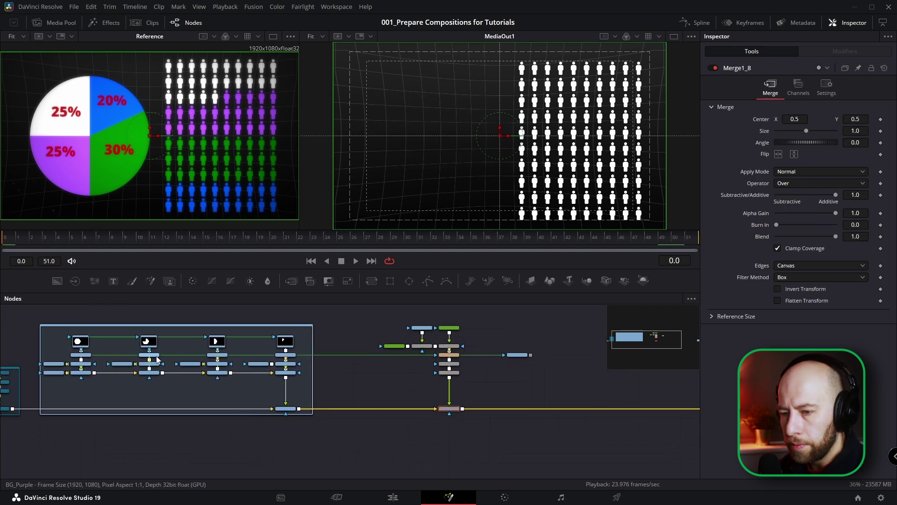
pyautogui.scroll(2, 155, 356)
pyautogui.click(153, 355)
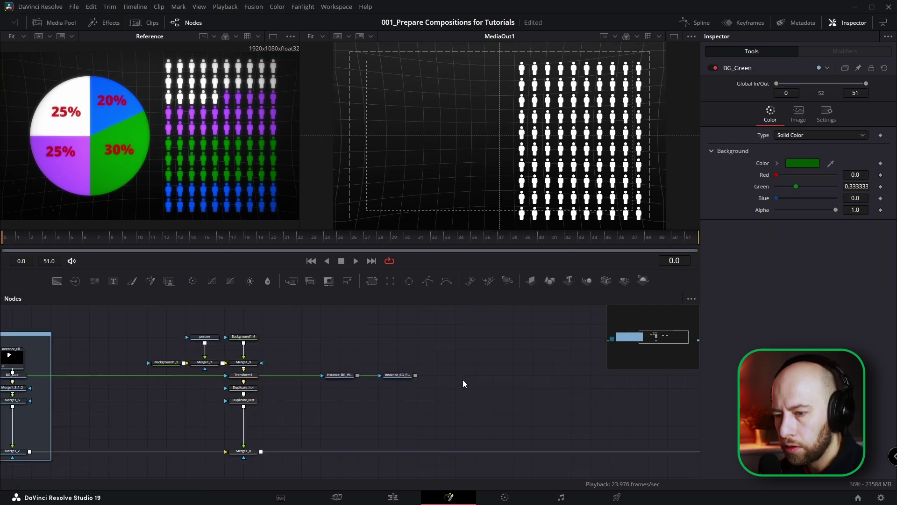
pyautogui.moveTo(308, 354); pyautogui.dragTo(172, 389)
pyautogui.moveTo(390, 354); pyautogui.dragTo(309, 390)
pyautogui.moveTo(472, 354); pyautogui.dragTo(390, 389)
pyautogui.moveTo(581, 354); pyautogui.dragTo(472, 389)
# Set the Operator of Merge1_10, Merge1_11, Merge1_12 and Merge1_13 to Atop so the colours fill only the people
pyautogui.click(332, 399)
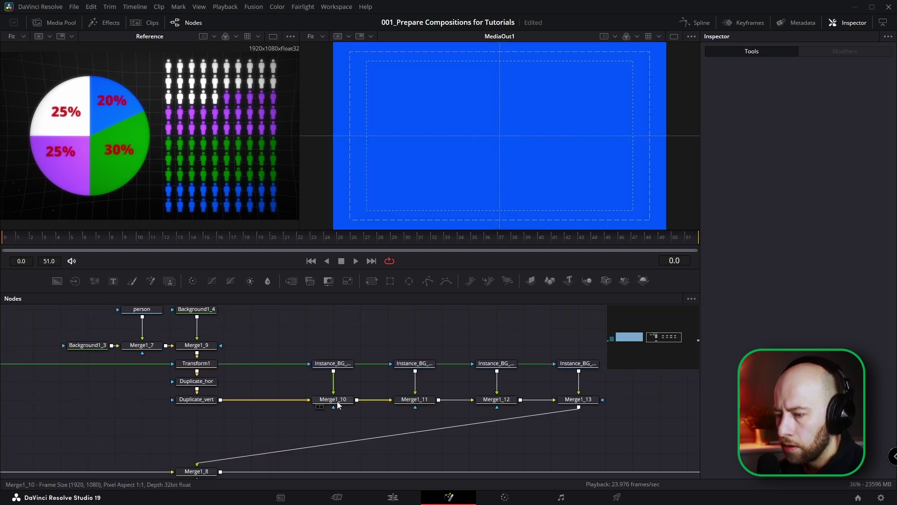
pyautogui.click(794, 183)
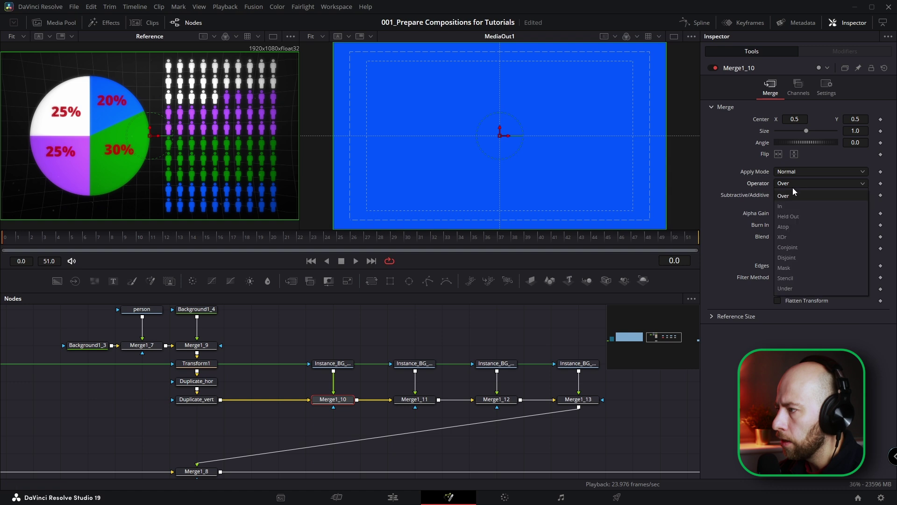
pyautogui.click(789, 228)
pyautogui.click(416, 399)
pyautogui.click(811, 184)
pyautogui.click(804, 227)
pyautogui.click(497, 399)
pyautogui.click(811, 183)
pyautogui.click(804, 226)
pyautogui.click(578, 400)
pyautogui.click(814, 185)
pyautogui.click(804, 227)
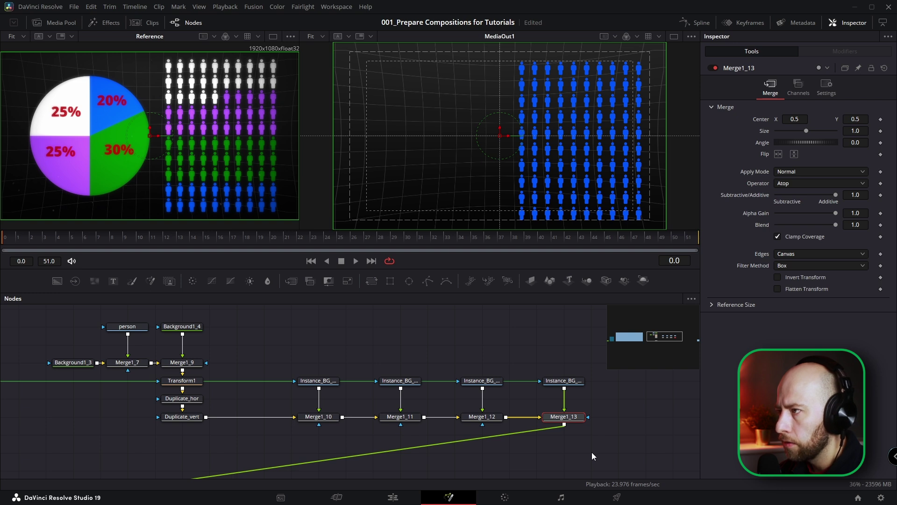
# Disable Merge1_12 and Merge1_13, and mask the purple instance with a rectangle around the last five people of the third row
pyautogui.moveTo(594, 459); pyautogui.dragTo(462, 407)
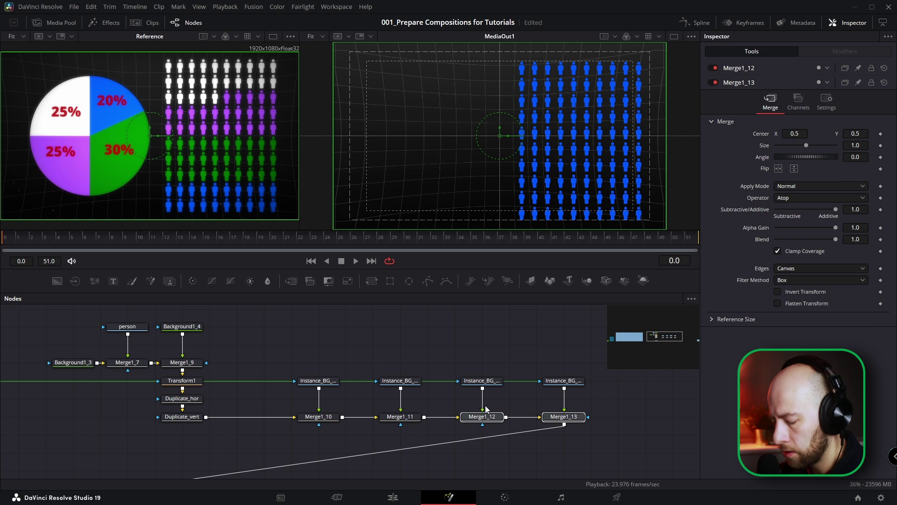
pyautogui.hotkey('ctrl', 'p')
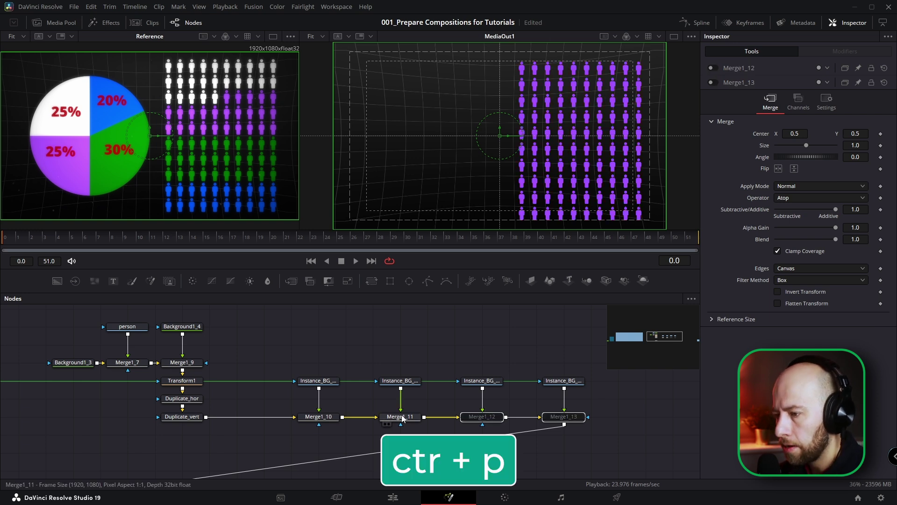
pyautogui.click(401, 380)
pyautogui.click(390, 281)
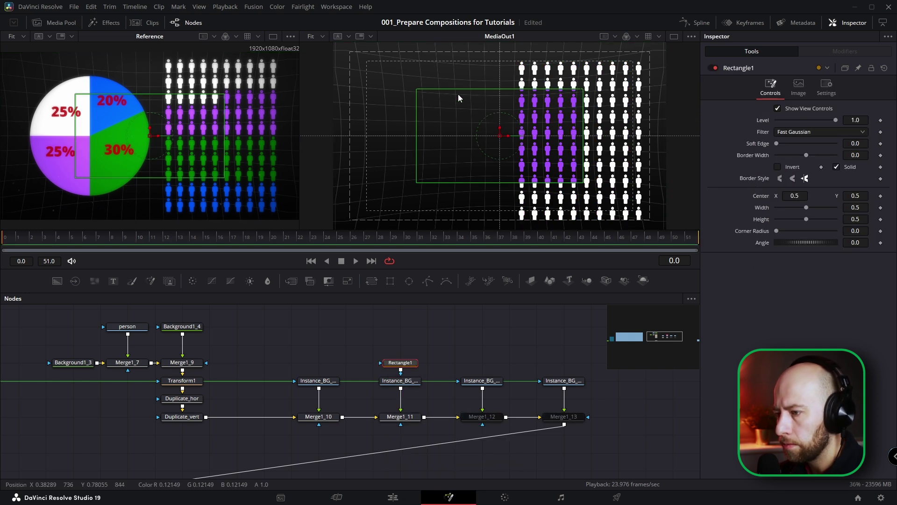
pyautogui.moveTo(497, 136); pyautogui.dragTo(578, 132)
pyautogui.moveTo(593, 88); pyautogui.dragTo(601, 118)
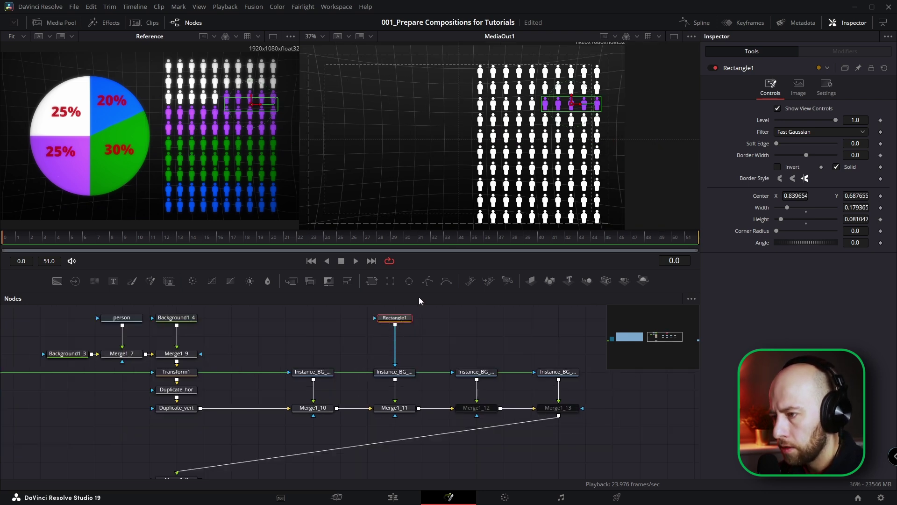
# Add a second rectangle mask to the purple instance with Paint Mode Add, covering the fourth and fifth rows of people
pyautogui.click(391, 281)
pyautogui.click(786, 169)
pyautogui.click(789, 191)
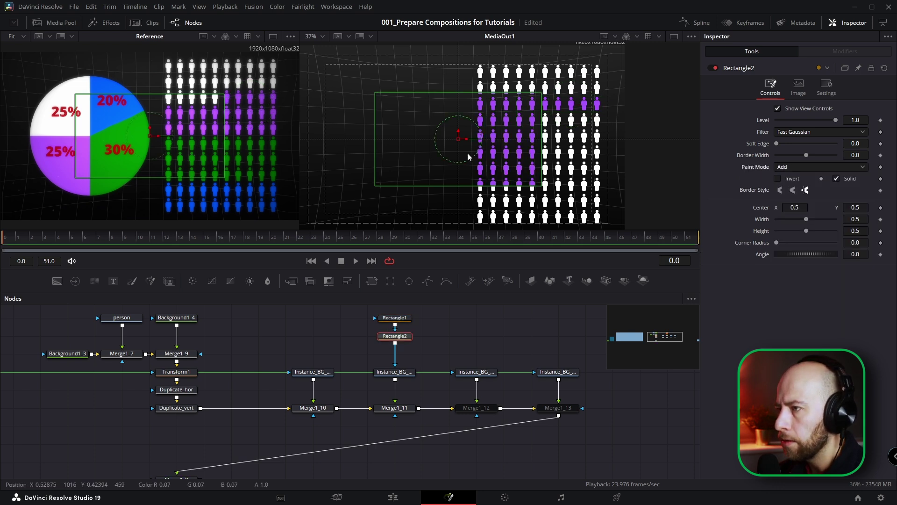
pyautogui.moveTo(458, 146); pyautogui.dragTo(531, 161)
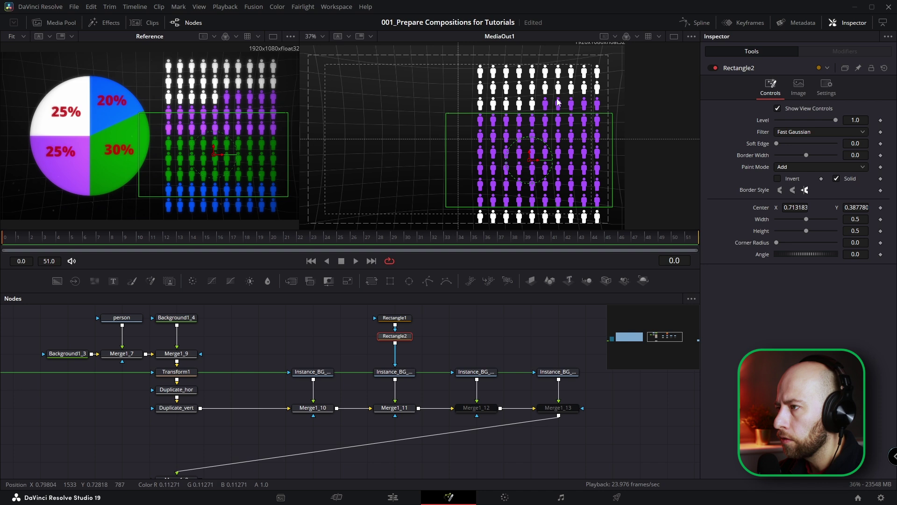
pyautogui.moveTo(558, 207); pyautogui.dragTo(539, 128)
pyautogui.scroll(3, 555, 128)
pyautogui.moveTo(689, 128); pyautogui.dragTo(662, 127)
# Re-enable Merge1_12 and mask the green instance with a rectangle about 0.385 wide and 0.25 high over rows six to eight
pyautogui.click(477, 407)
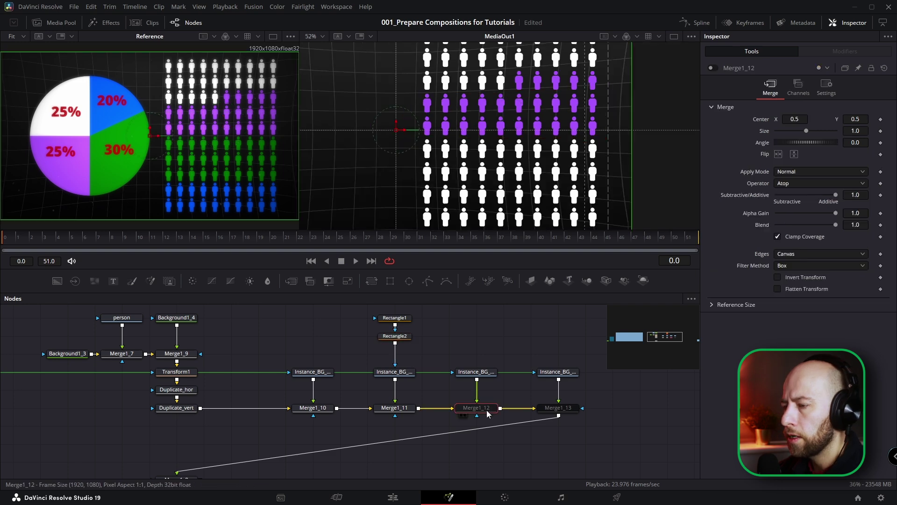
pyautogui.click(476, 372)
pyautogui.hotkey('ctrl', 'p')
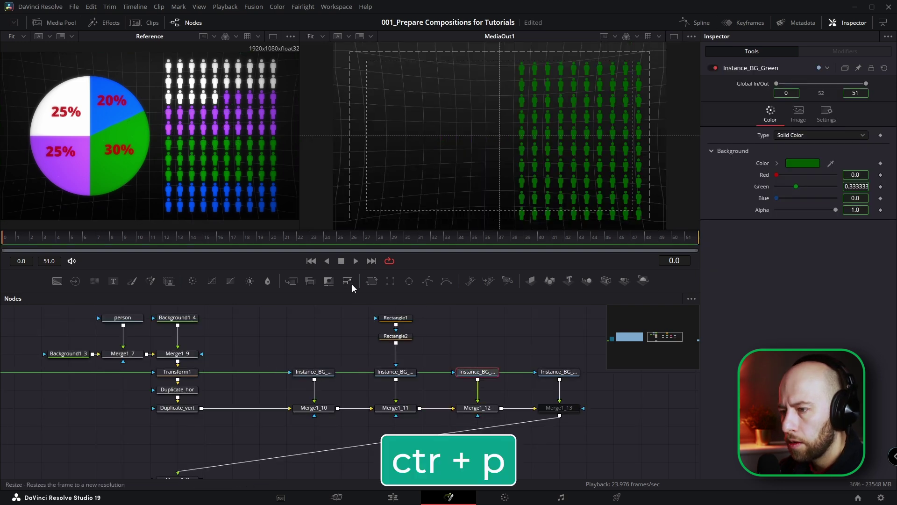
pyautogui.click(387, 282)
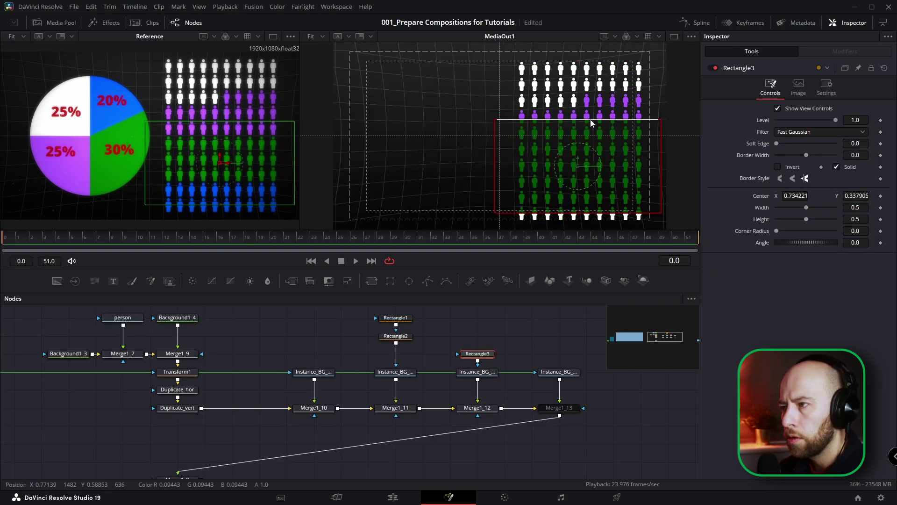
pyautogui.moveTo(590, 120); pyautogui.dragTo(583, 165)
# Re-enable Merge1_13 and mask the blue instance with a rectangle about 0.373 wide and 0.168 high over the last two rows
pyautogui.click(575, 409)
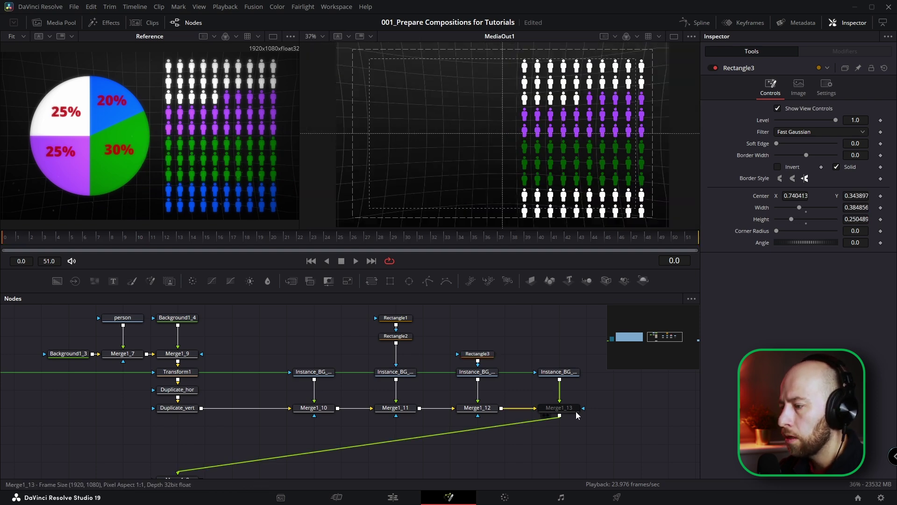
pyautogui.hotkey('ctrl', 'p')
pyautogui.click(559, 373)
pyautogui.click(389, 281)
pyautogui.moveTo(504, 135); pyautogui.dragTo(560, 184)
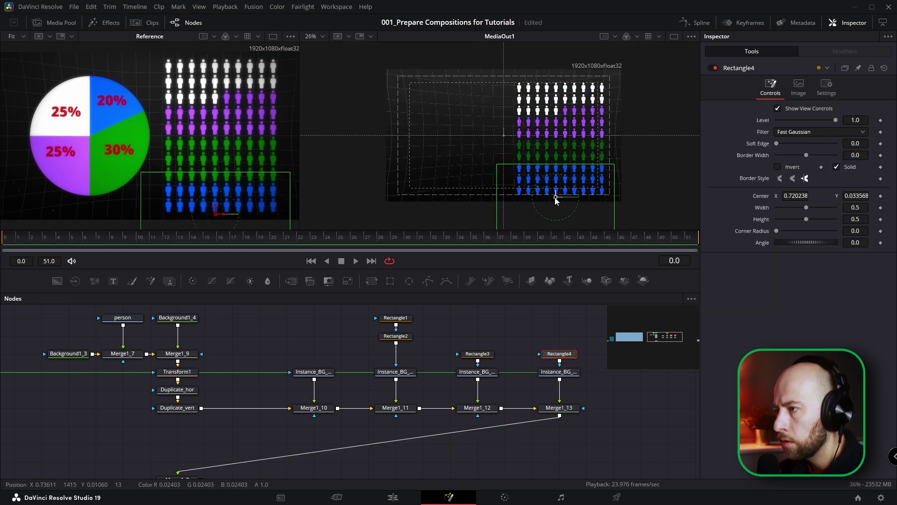
pyautogui.moveTo(561, 152); pyautogui.dragTo(561, 173)
pyautogui.moveTo(620, 185); pyautogui.dragTo(605, 185)
pyautogui.scroll(4, 573, 189)
pyautogui.scroll(-3, 554, 205)
# Align Merge1_8 beneath Merge1_13 and show its output at frame 50 in the second viewer
pyautogui.click(580, 393)
pyautogui.scroll(-2, 562, 401)
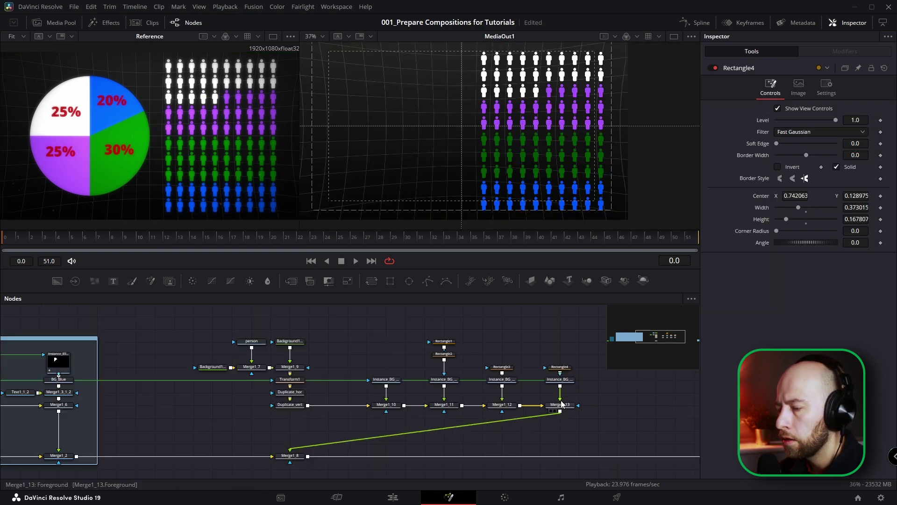
pyautogui.click(565, 442)
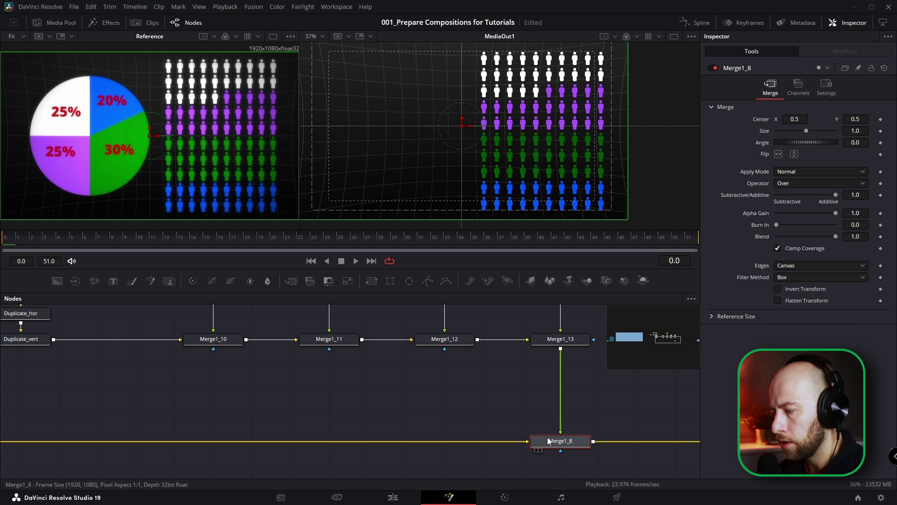
pyautogui.press('2')
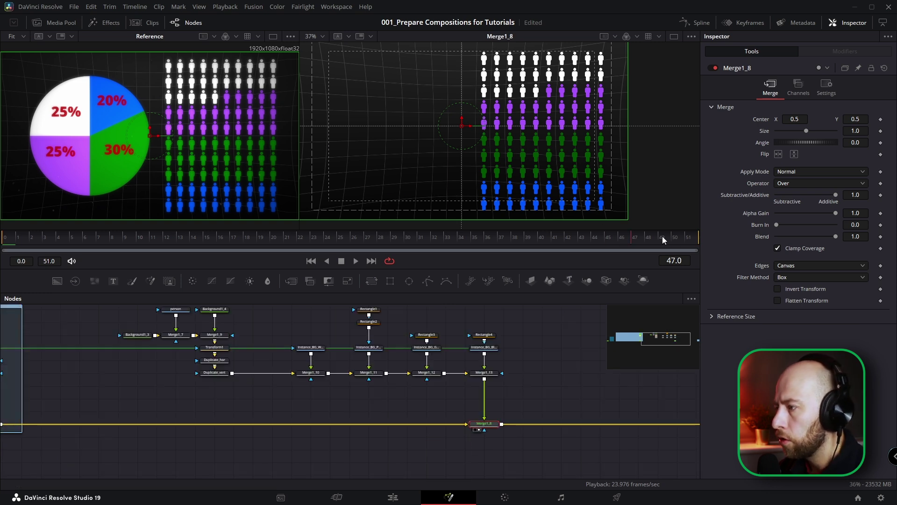
pyautogui.moveTo(663, 237); pyautogui.dragTo(678, 237)
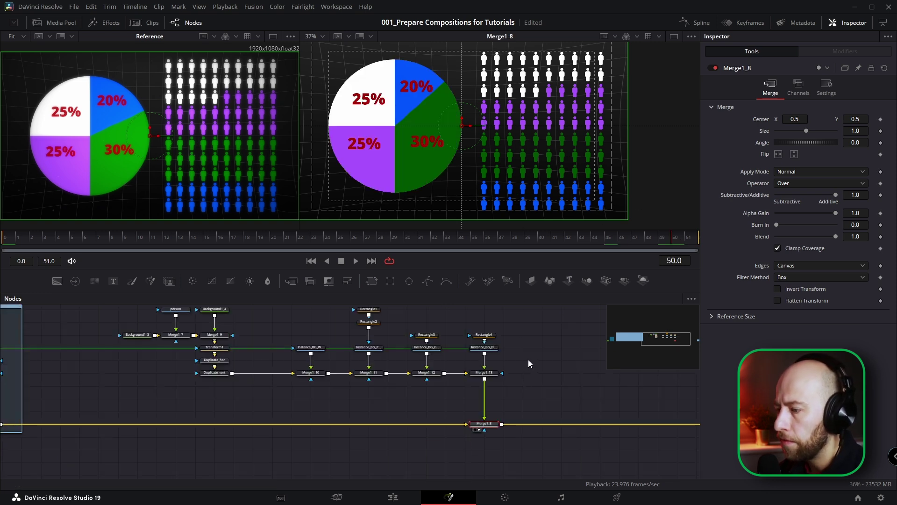
# Turn on tile pictures for all four rectangle mask nodes above the colour instances
pyautogui.moveTo(529, 354); pyautogui.dragTo(573, 381)
pyautogui.moveTo(524, 338); pyautogui.dragTo(452, 375)
pyautogui.keyDown('alt'); pyautogui.click(399, 373); pyautogui.keyUp('alt')
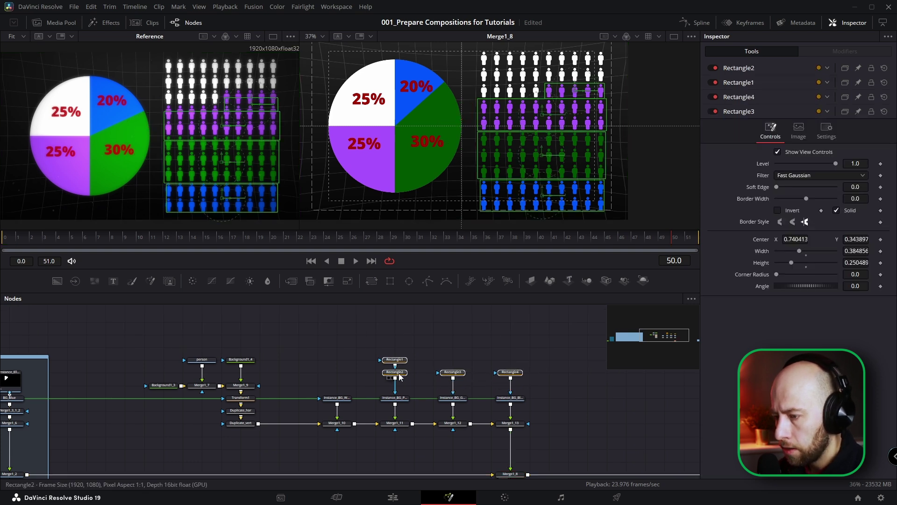
pyautogui.rightClick(399, 377)
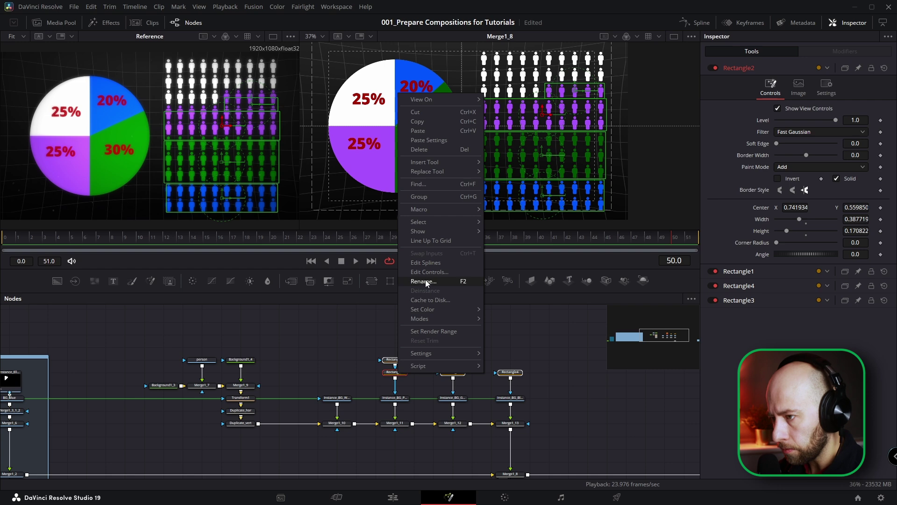
pyautogui.moveTo(450, 232)
pyautogui.click(516, 232)
pyautogui.scroll(-2, 417, 358)
pyautogui.moveTo(419, 359); pyautogui.dragTo(487, 369)
pyautogui.scroll(-3, 487, 369)
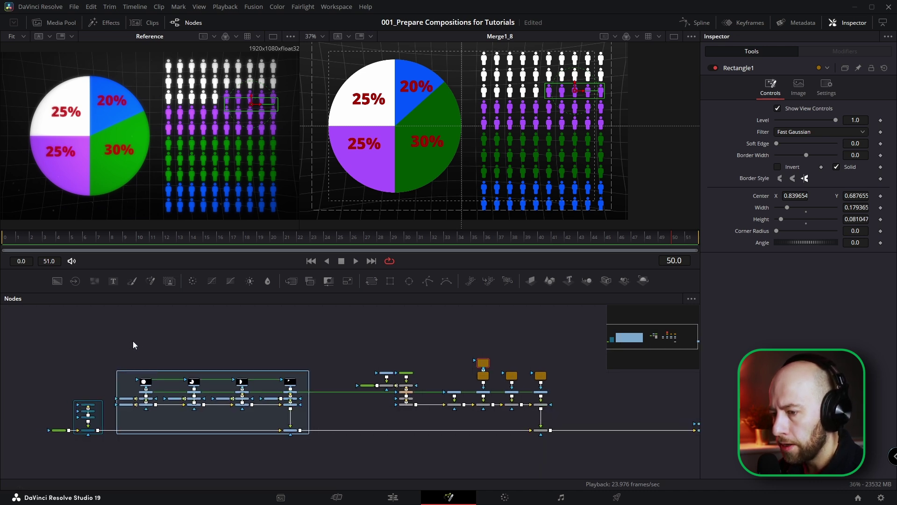
# Set Center keyframes for all four rectangle masks at frame 50 in their final positions over the grid
pyautogui.moveTo(514, 364); pyautogui.dragTo(500, 362)
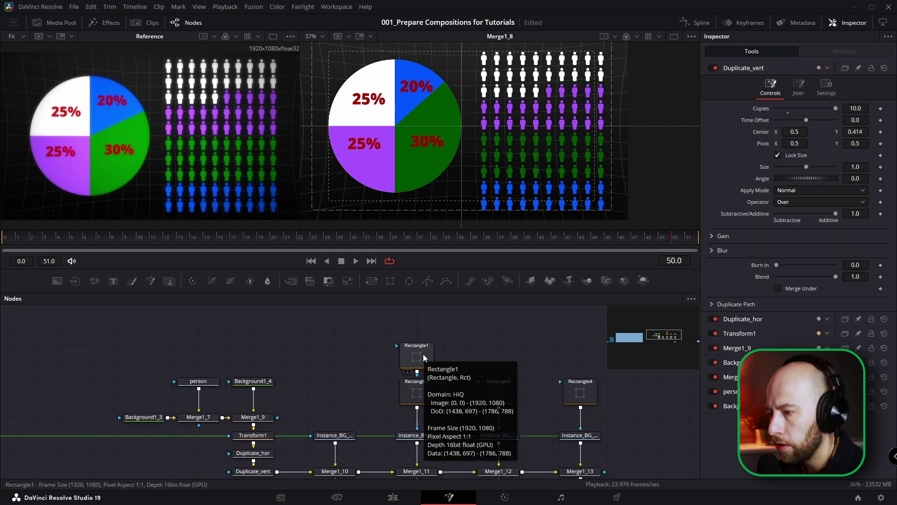
pyautogui.click(423, 355)
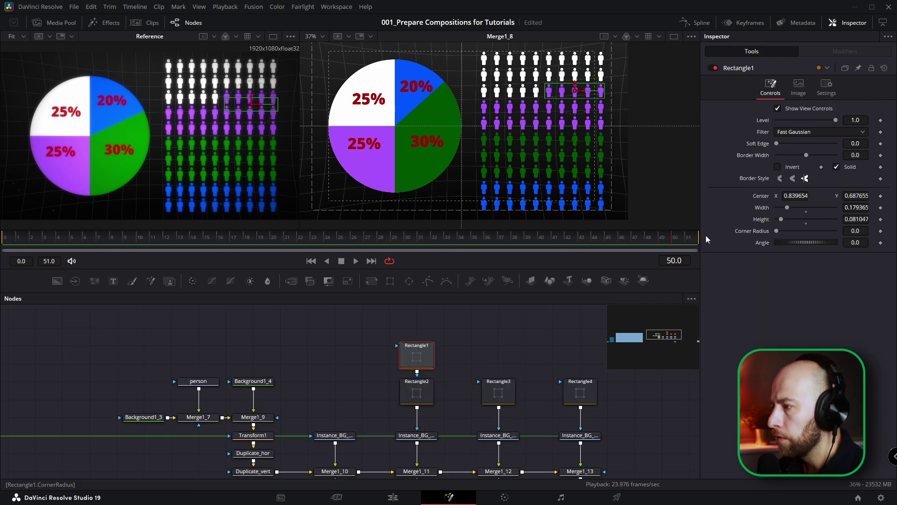
pyautogui.click(881, 196)
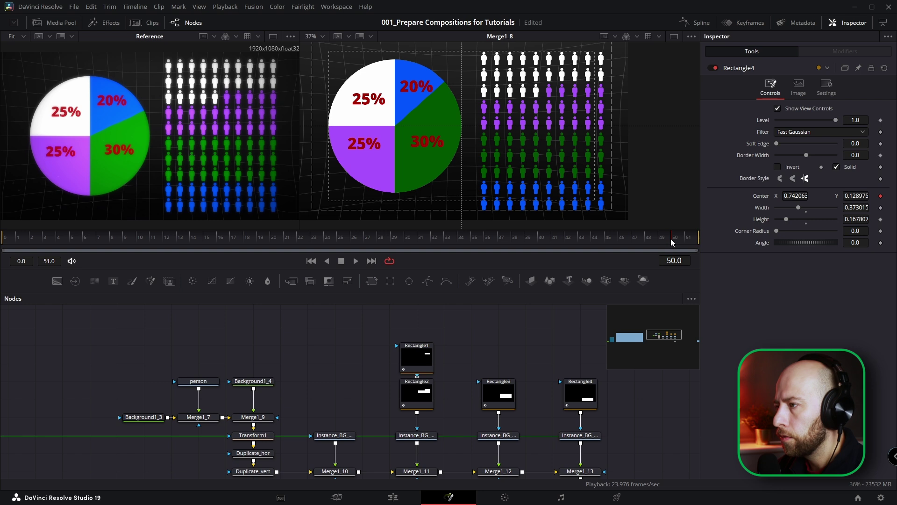
# At frame 0, slide Rectangle1 and Rectangle2 off the grid's right side, to Center X about 1.02 and 1.13
pyautogui.moveTo(655, 239); pyautogui.dragTo(5, 239)
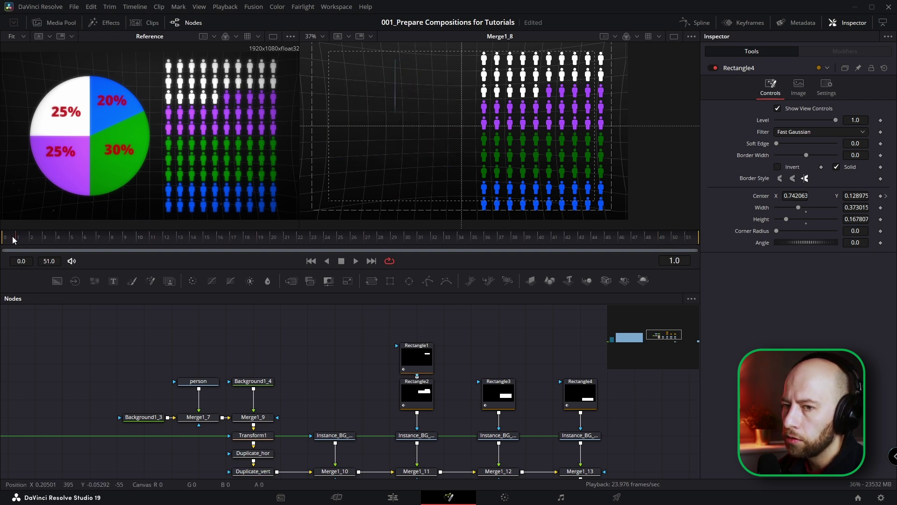
pyautogui.click(420, 364)
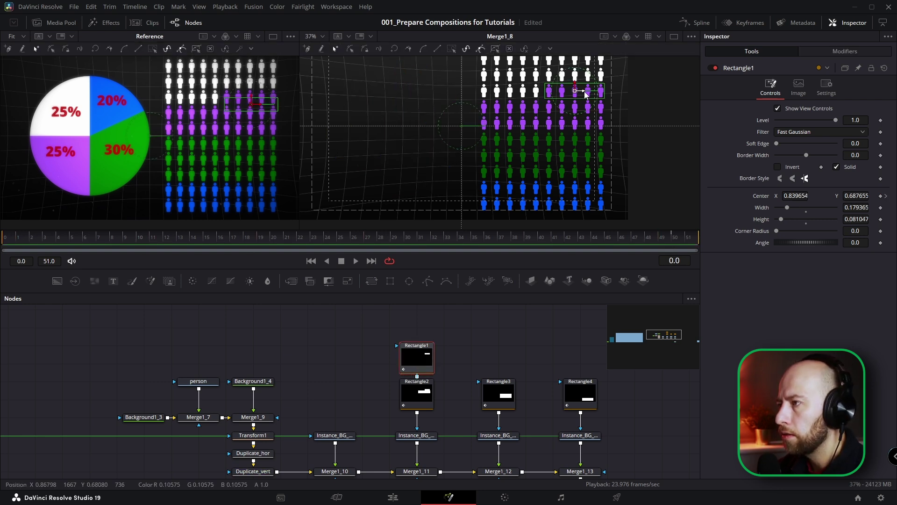
pyautogui.moveTo(589, 95); pyautogui.dragTo(646, 101)
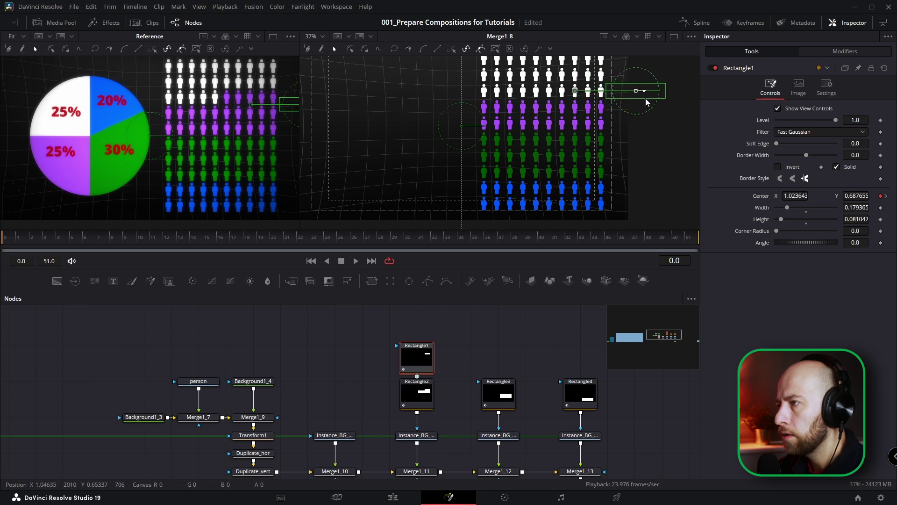
pyautogui.click(430, 394)
pyautogui.moveTo(551, 119); pyautogui.dragTo(666, 117)
# At frame 0, slide Rectangle3 off the grid's left side to Center X about 0.36 and Rectangle4 off the right to about 1.12
pyautogui.scroll(-2, 448, 355)
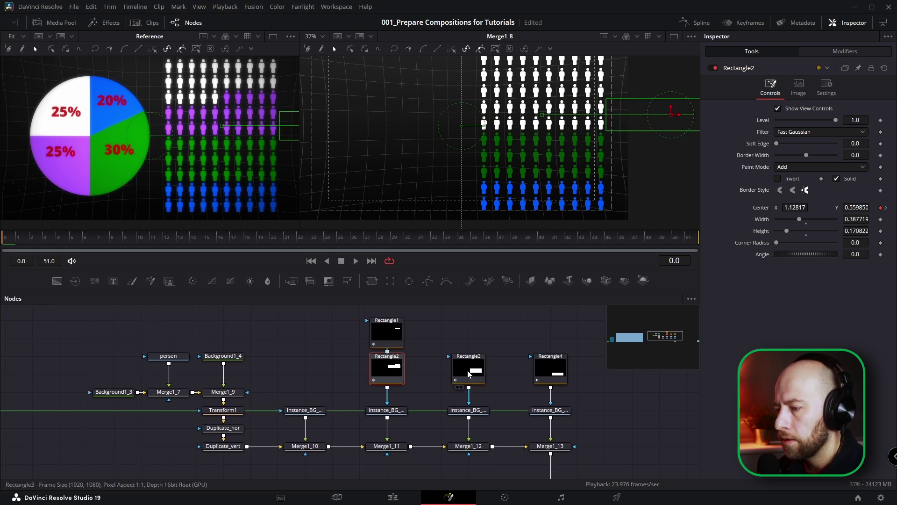
pyautogui.click(464, 368)
pyautogui.moveTo(545, 154); pyautogui.dragTo(422, 157)
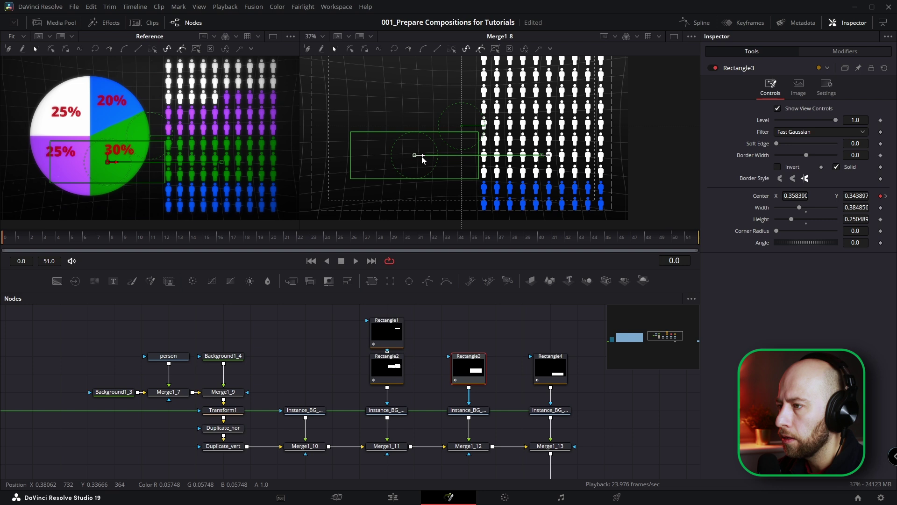
pyautogui.click(547, 373)
pyautogui.moveTo(555, 202); pyautogui.dragTo(677, 203)
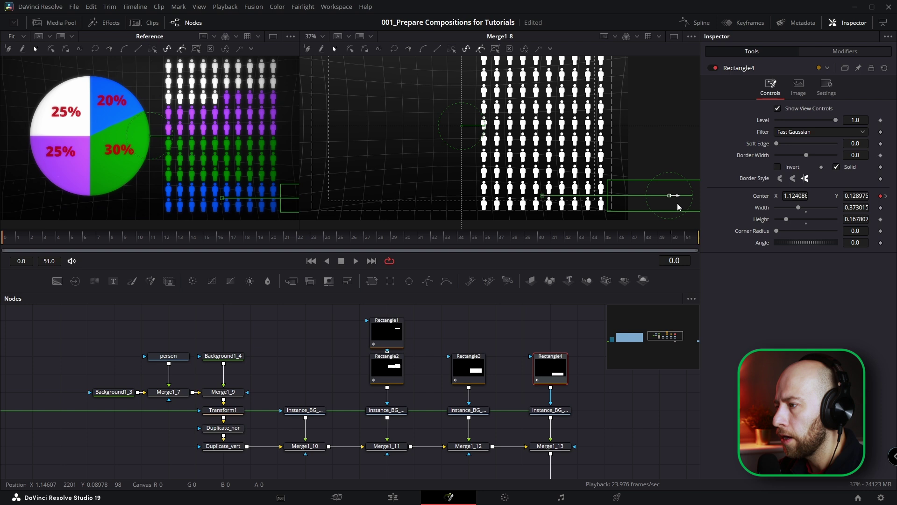
pyautogui.click(139, 237)
pyautogui.moveTo(116, 243); pyautogui.dragTo(691, 238)
# Smooth the displacement curves of all four rectangle masks in the spline editor and raise the ease-in to about 100
pyautogui.moveTo(480, 354); pyautogui.dragTo(483, 364)
pyautogui.moveTo(569, 313); pyautogui.dragTo(361, 387)
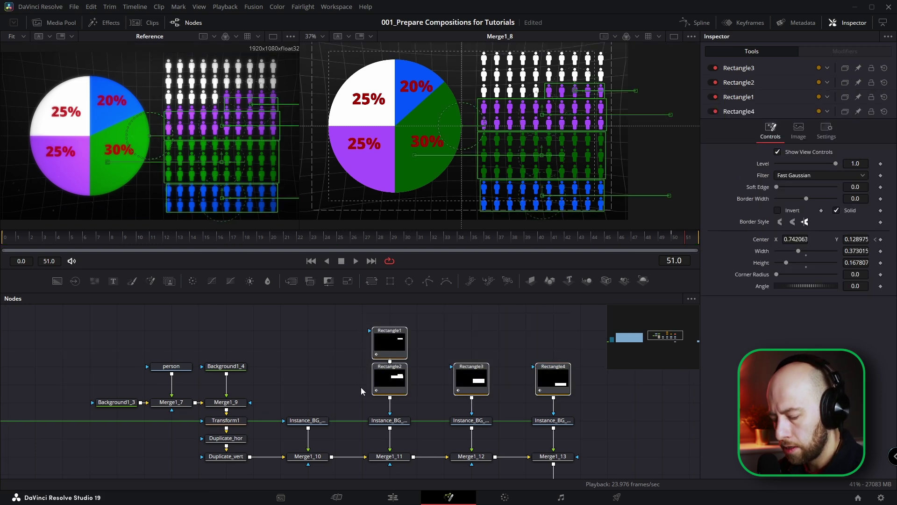
pyautogui.click(704, 22)
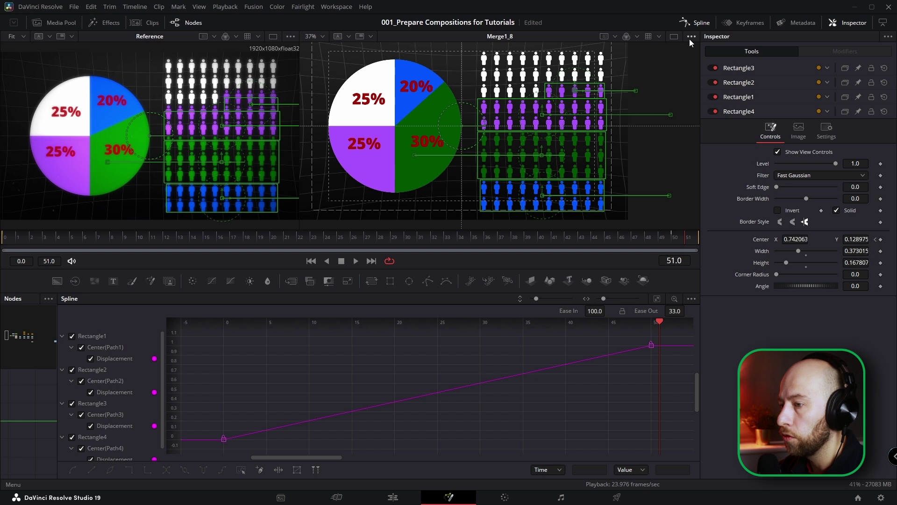
pyautogui.click(79, 338)
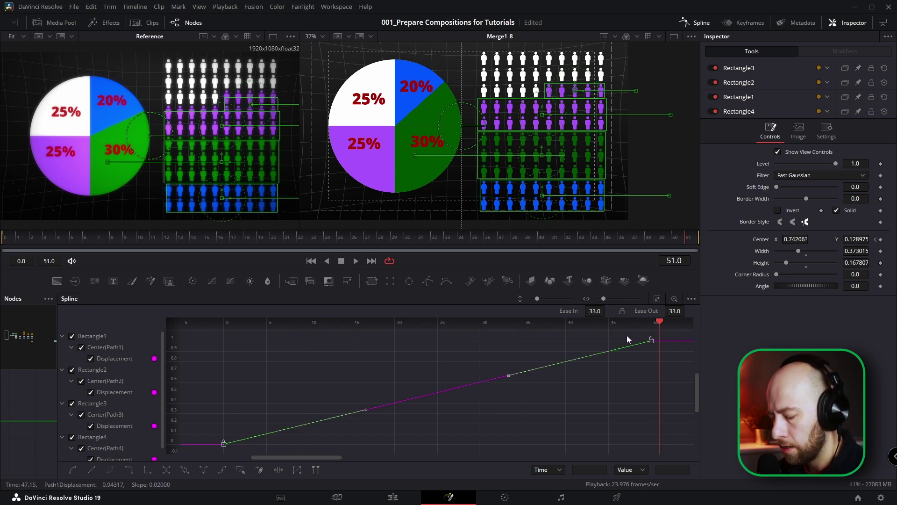
pyautogui.press('f')
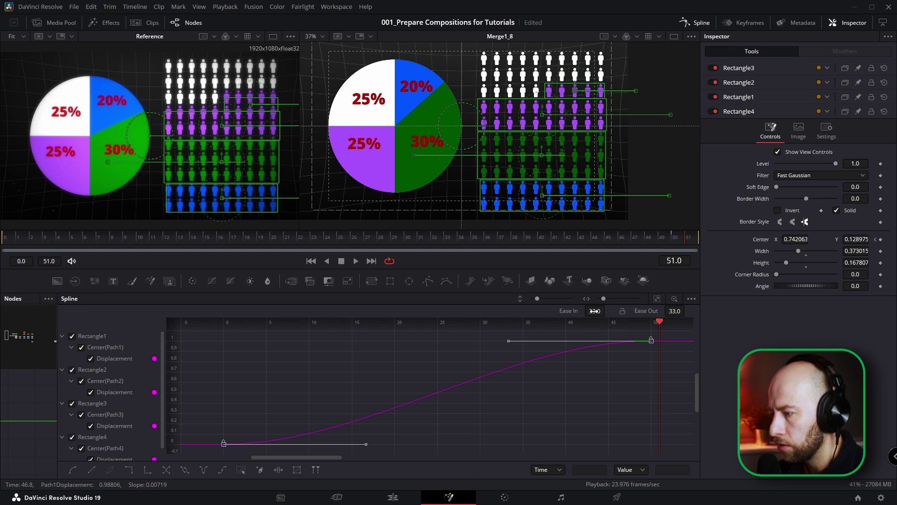
pyautogui.moveTo(608, 310); pyautogui.dragTo(608, 285)
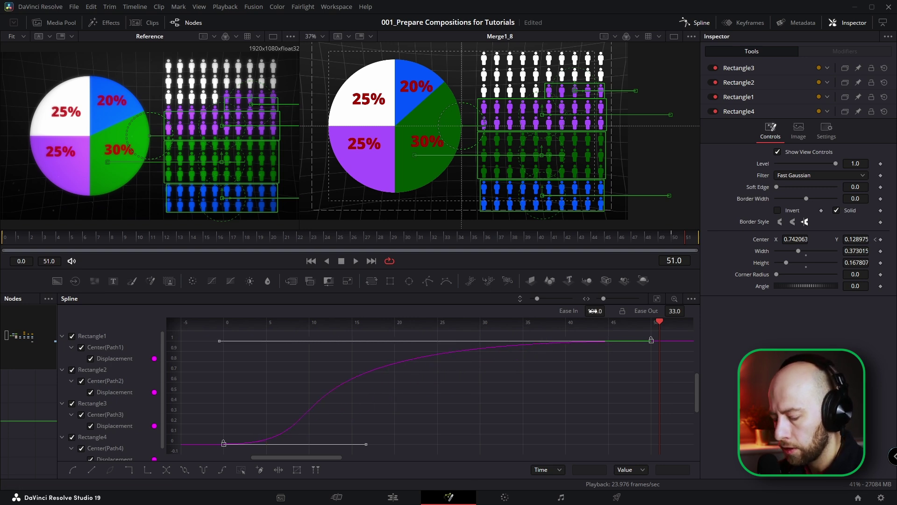
pyautogui.press('F8')
# Insert a Drop Shadow and a Glow node between Merge1_6 and Merge1_2 for the pie chart
pyautogui.moveTo(503, 421); pyautogui.dragTo(493, 374)
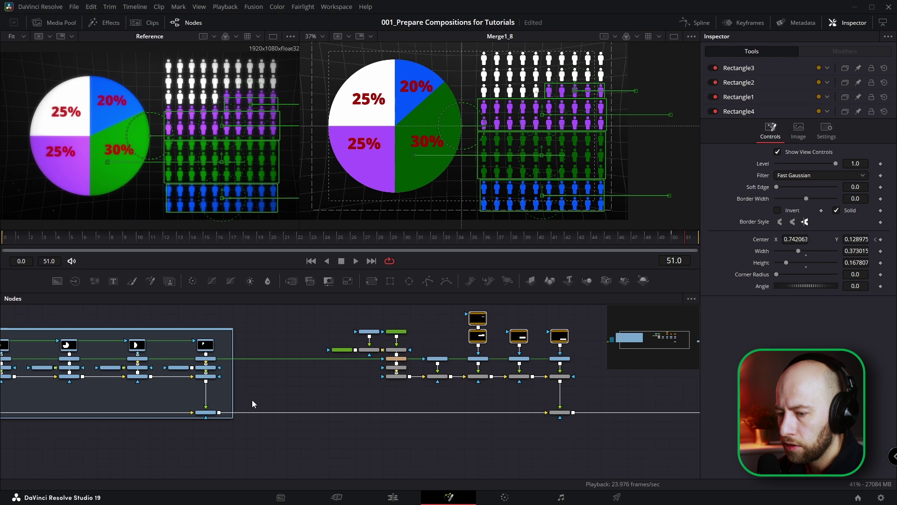
pyautogui.scroll(3, 212, 382)
pyautogui.click(204, 372)
pyautogui.hotkey('shift', 'space')
pyautogui.write('drop')
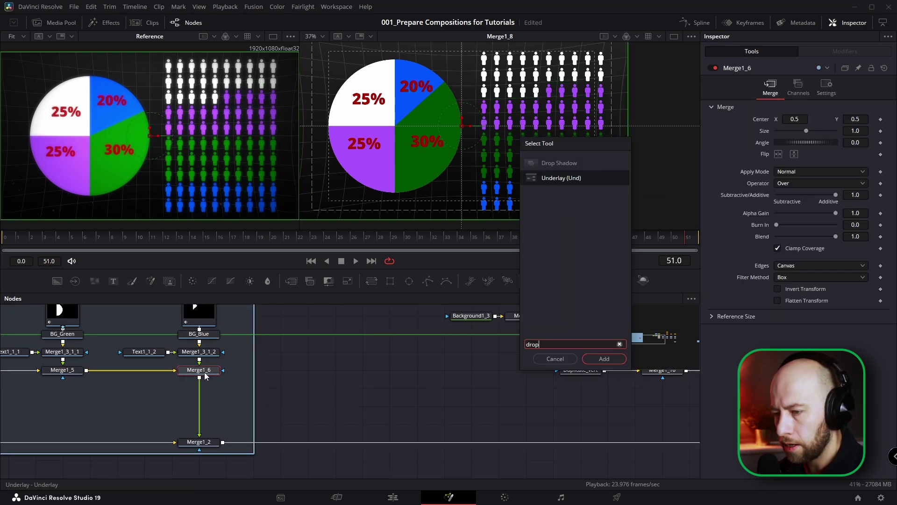
pyautogui.press('Return')
pyautogui.hotkey('shift', 'space')
pyautogui.write('glow')
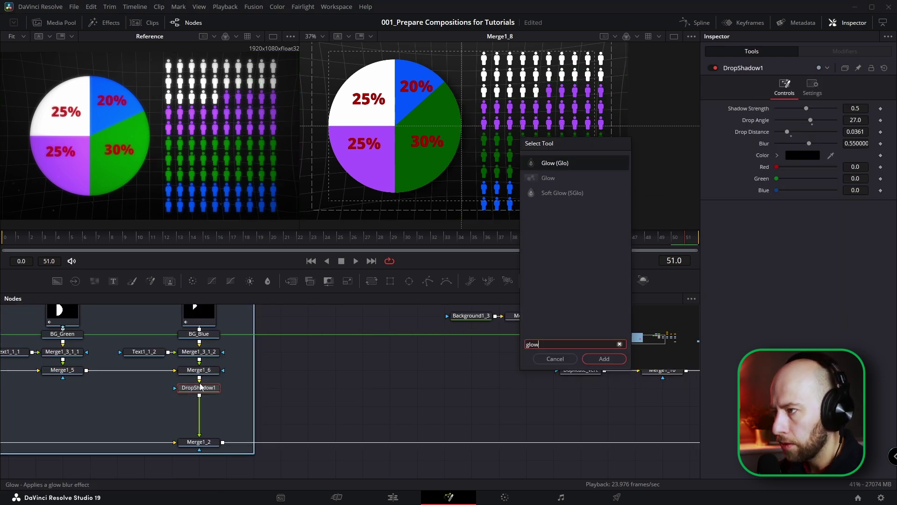
pyautogui.press('Return')
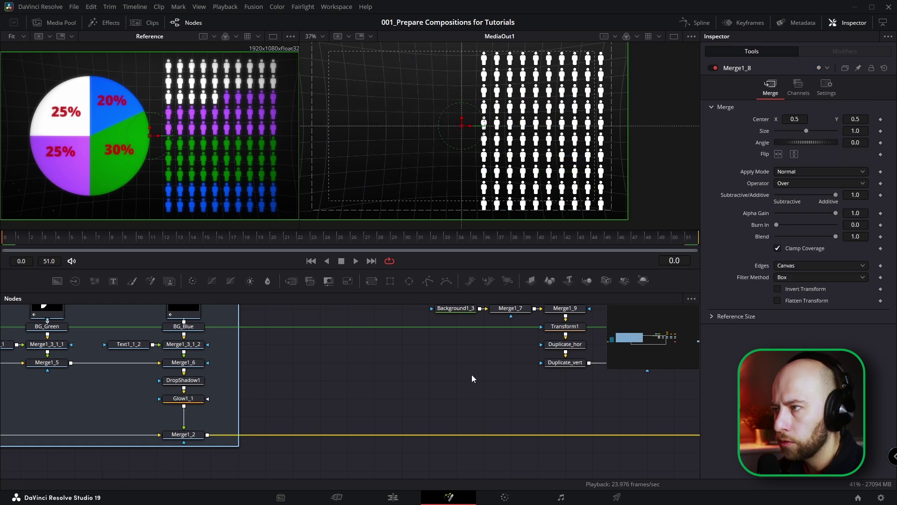
# Insert a Drop Shadow and a Glow node between Merge1_13 and Merge1_8 for the person grid
pyautogui.moveTo(530, 374); pyautogui.dragTo(357, 386)
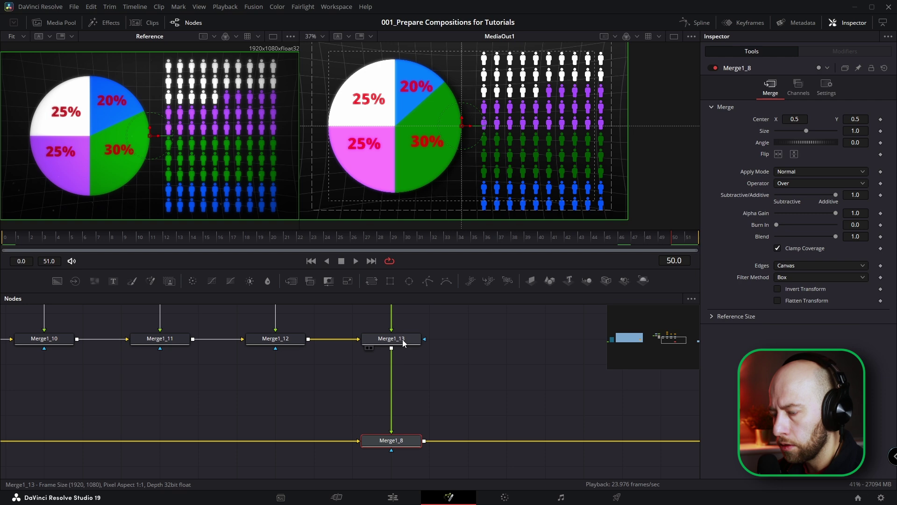
pyautogui.click(399, 339)
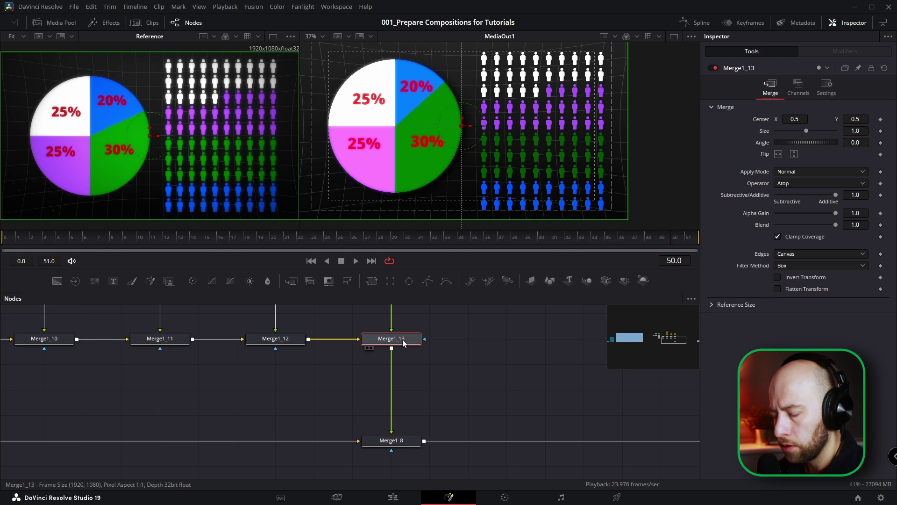
pyautogui.hotkey('shift', 'space')
pyautogui.write('drop')
pyautogui.press('Return')
pyautogui.hotkey('shift', 'space')
pyautogui.write('glow')
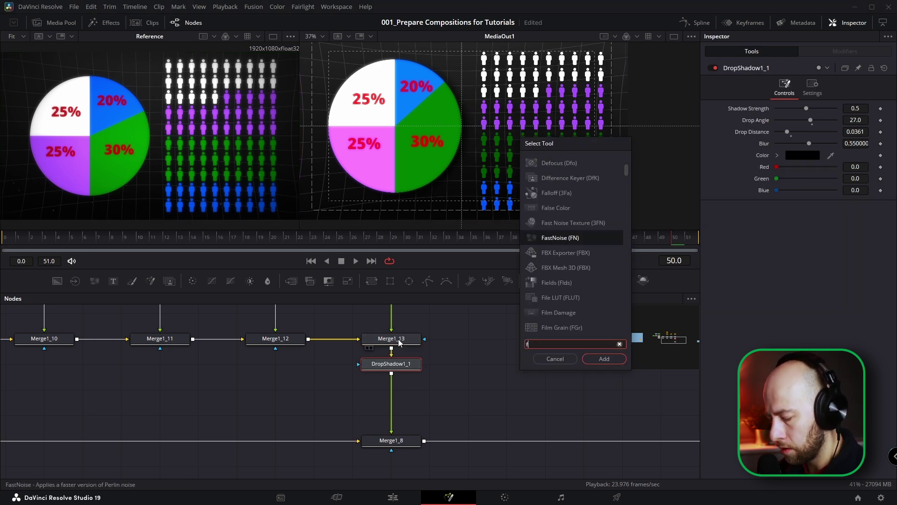
pyautogui.press('Return')
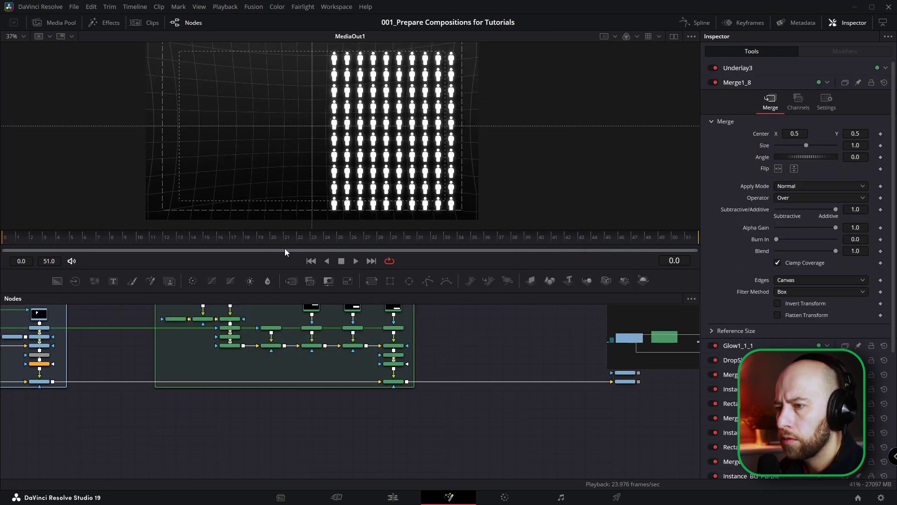
# Merge the 001 White Dust overlay clip from the Overlays bin in after Merge1_8 and rename its node dust
pyautogui.moveTo(271, 240); pyautogui.dragTo(635, 238)
pyautogui.scroll(3, 429, 398)
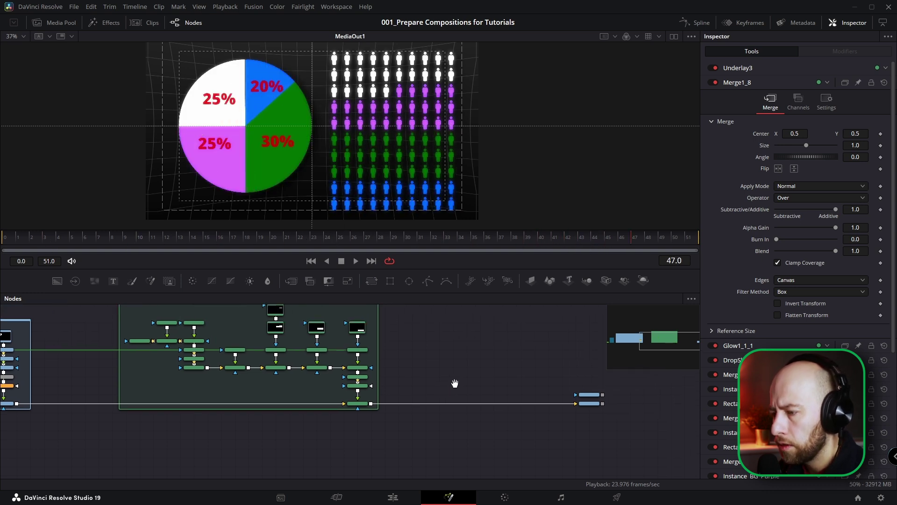
pyautogui.click(55, 23)
pyautogui.click(28, 51)
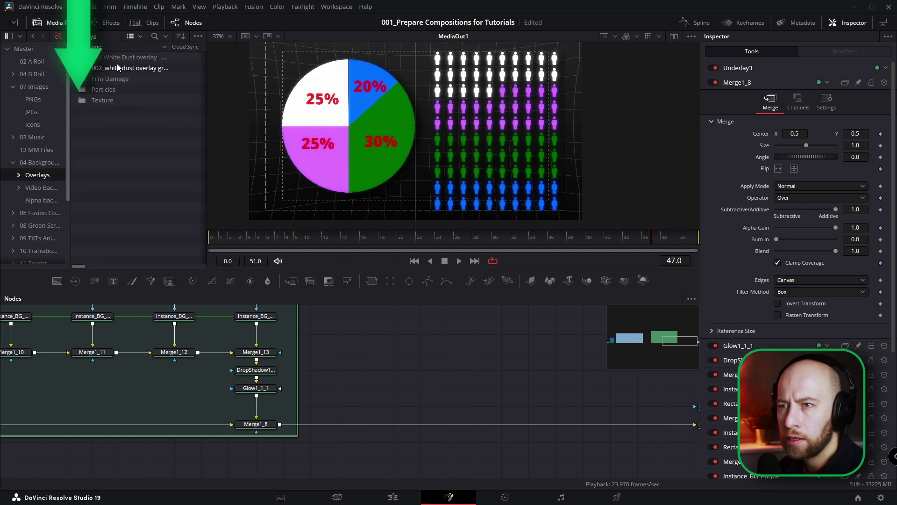
pyautogui.moveTo(117, 59); pyautogui.dragTo(279, 425)
pyautogui.press('F2')
pyautogui.write('dust')
pyautogui.press('Return')
# Set the dust merge's apply mode to Screen and lower its gain to about 0.528
pyautogui.click(400, 425)
pyautogui.click(792, 175)
pyautogui.click(796, 192)
pyautogui.moveTo(837, 195); pyautogui.dragTo(807, 194)
pyautogui.moveTo(424, 238)
pyautogui.mouseDown()
pyautogui.moveTo(388, 242)
pyautogui.moveTo(416, 238)
pyautogui.mouseUp()
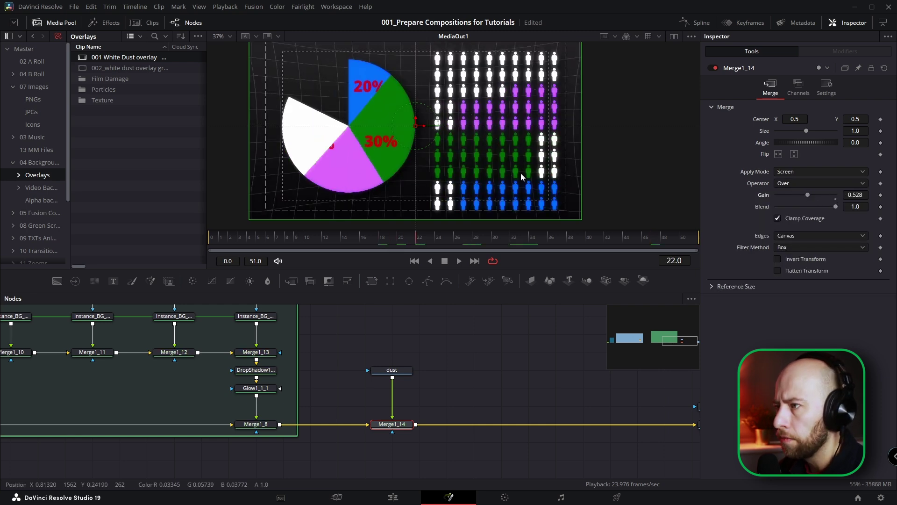
# Add a Blur node after Merge1_14 and set its blur size to 0.3
pyautogui.scroll(-2, 521, 173)
pyautogui.click(378, 417)
pyautogui.click(380, 421)
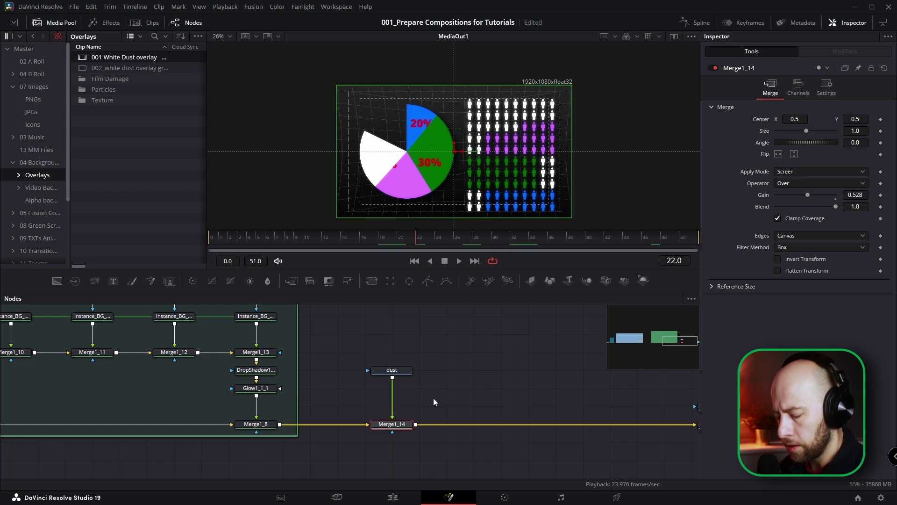
pyautogui.hotkey('shift', 'space')
pyautogui.write('blur')
pyautogui.press('Return')
pyautogui.click(865, 145)
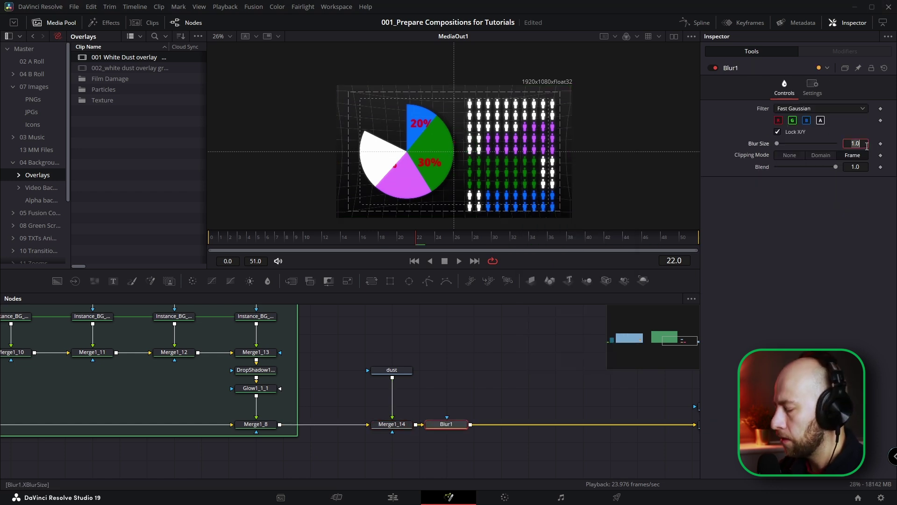
pyautogui.write('0.3')
pyautogui.press('Tab')
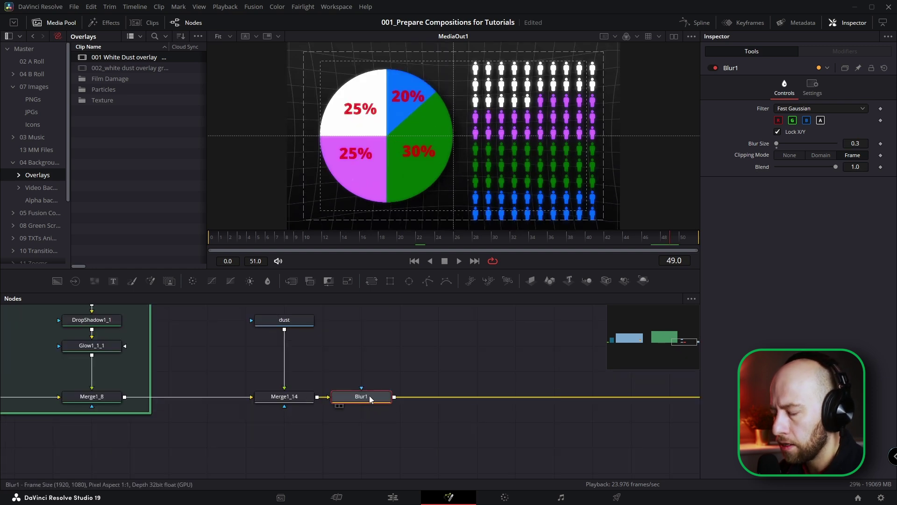
# Add a Vignette node after Blur1 and play the finished animation from frame 0
pyautogui.hotkey('shift', 'space')
pyautogui.write('vignette')
pyautogui.press('Return')
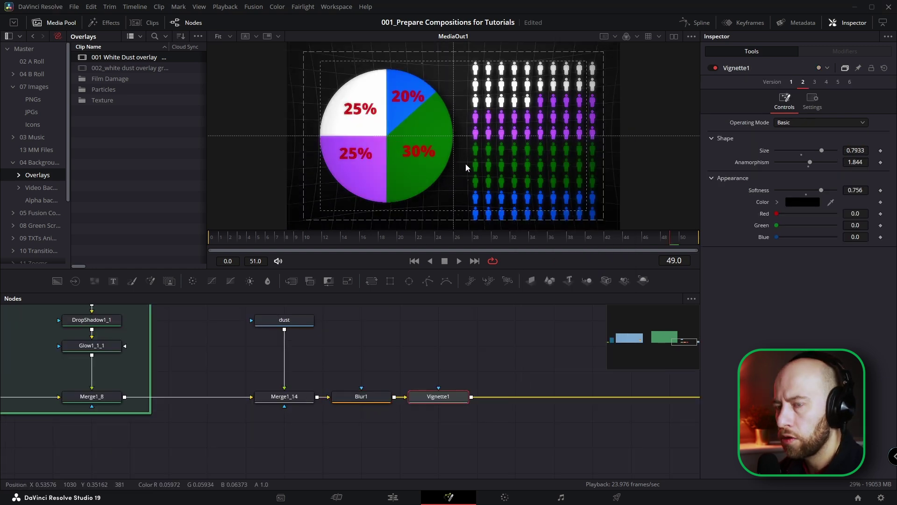
pyautogui.moveTo(323, 239); pyautogui.dragTo(173, 237)
pyautogui.press('space')
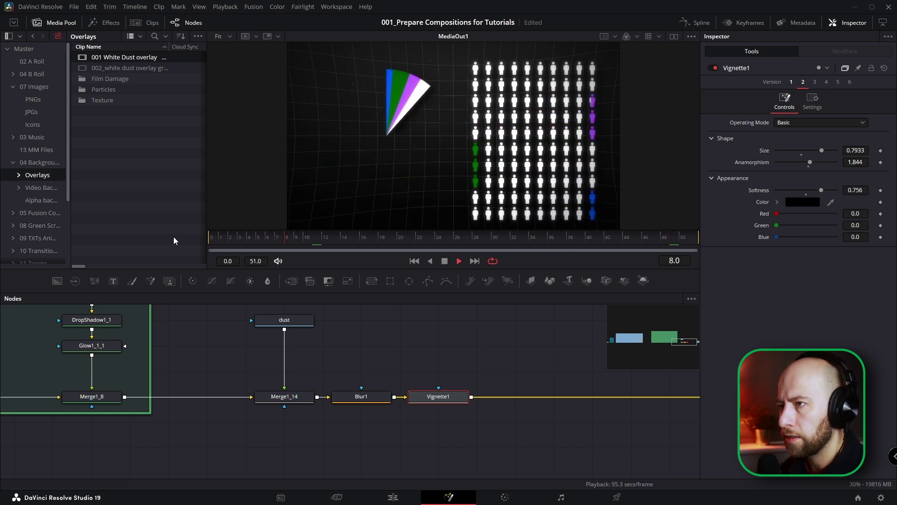